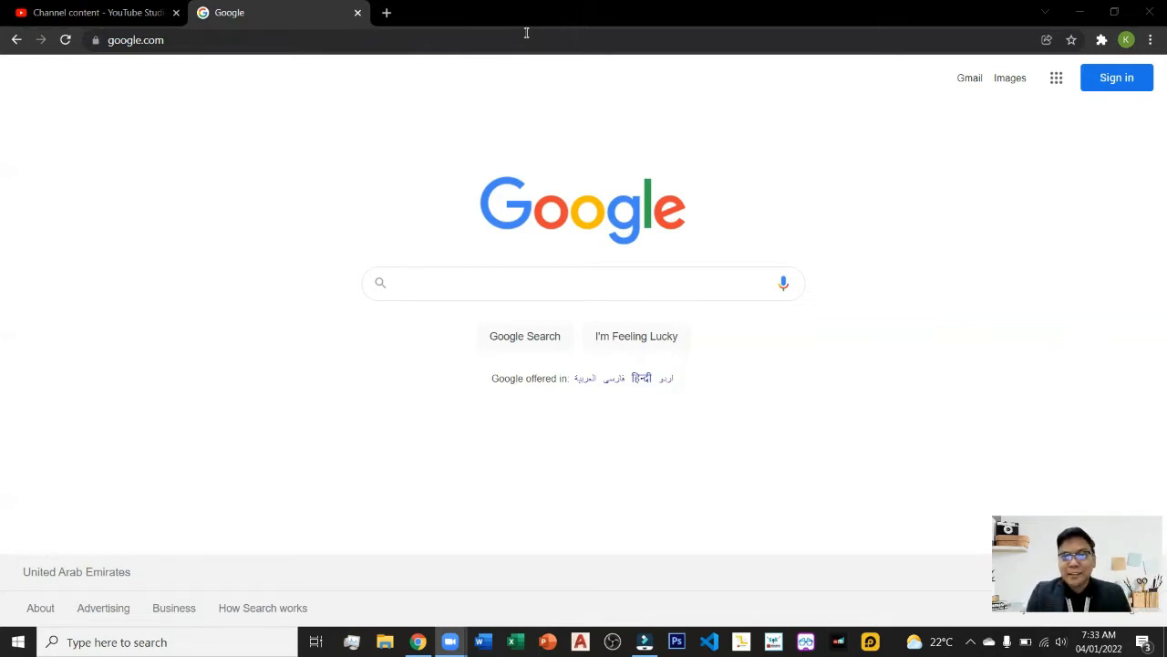
Search the web for filmora x download.
click(417, 286)
click(283, 37)
text(filr)
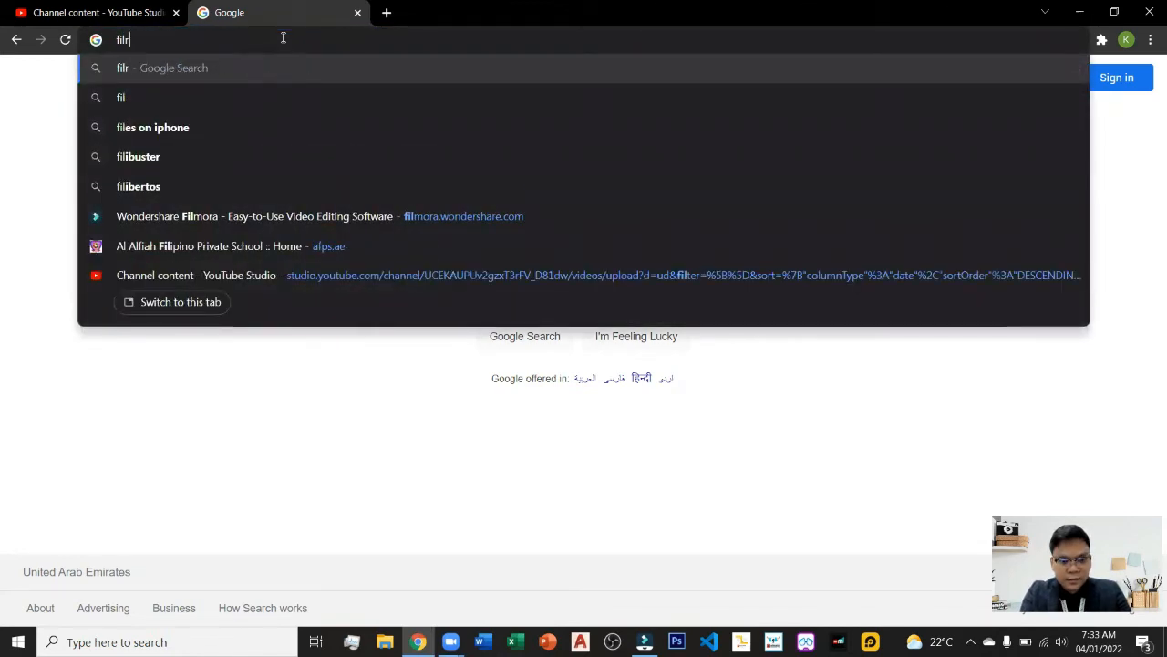
key(BackSpace)
text(mo)
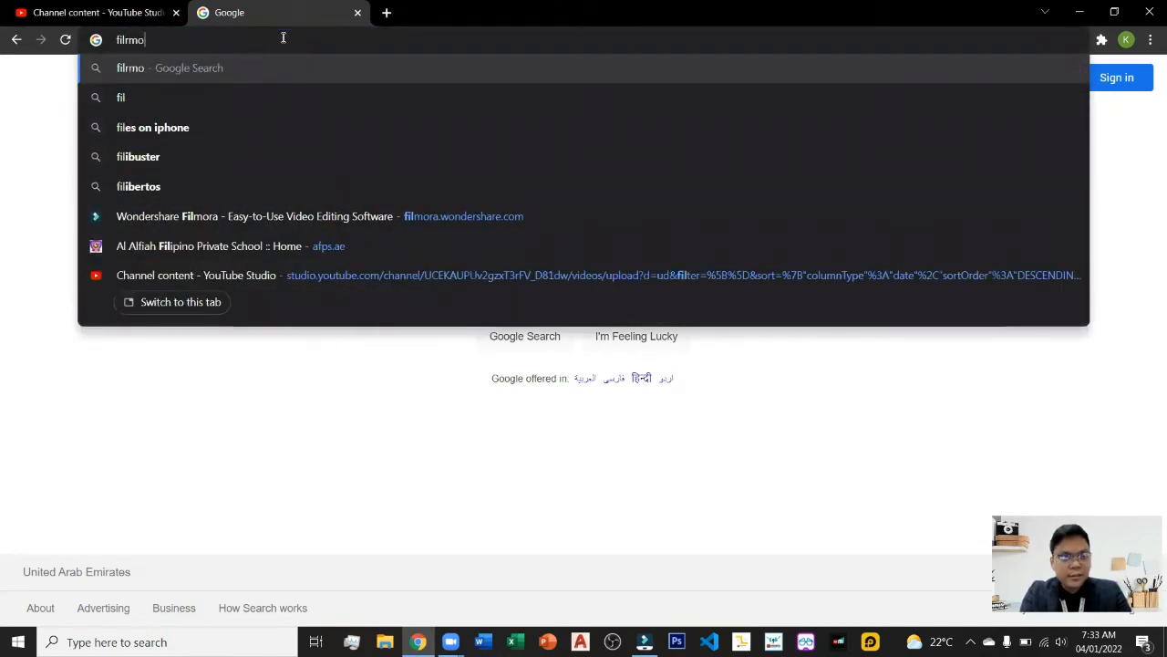
text(ra)
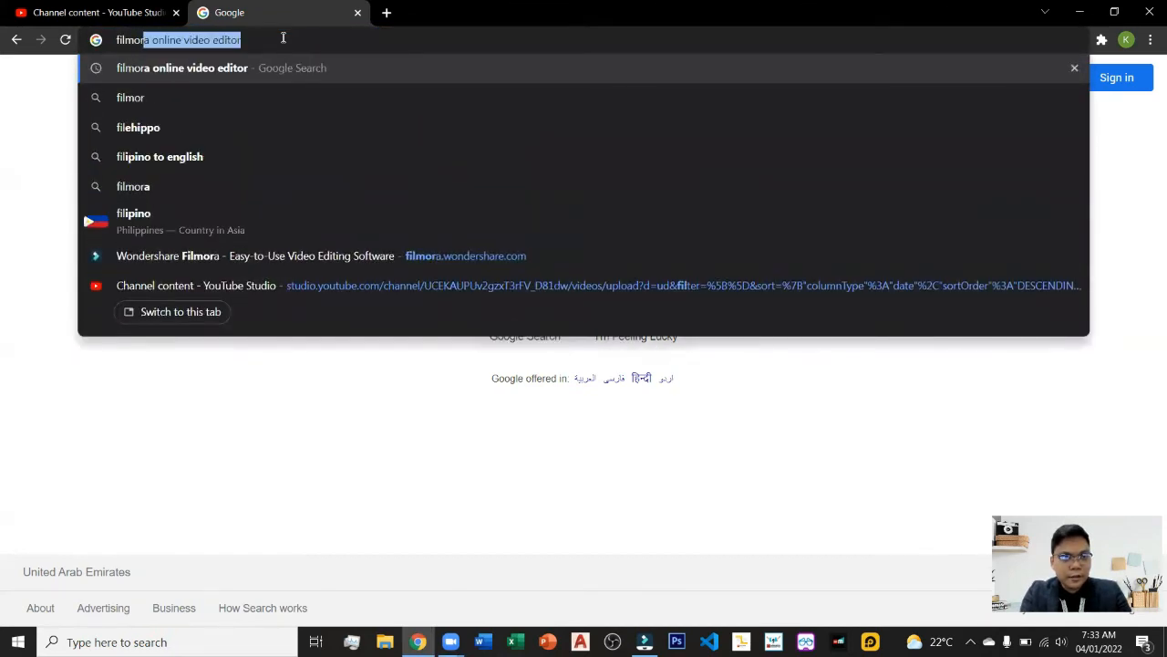
text( x)
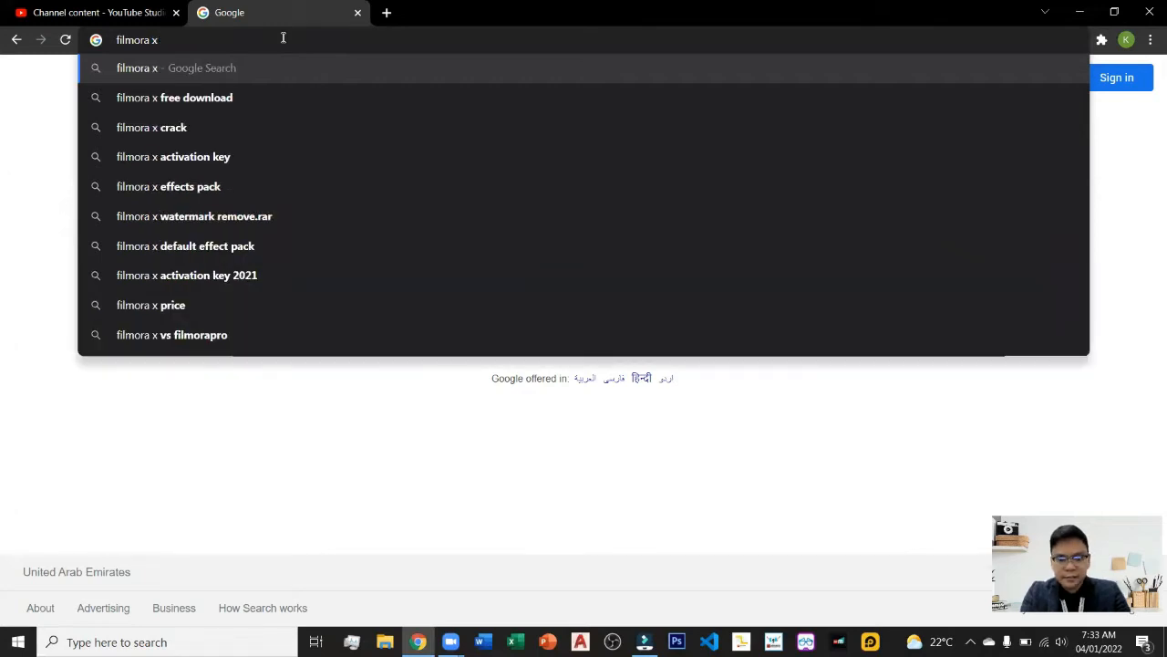
text( download)
key(Return)
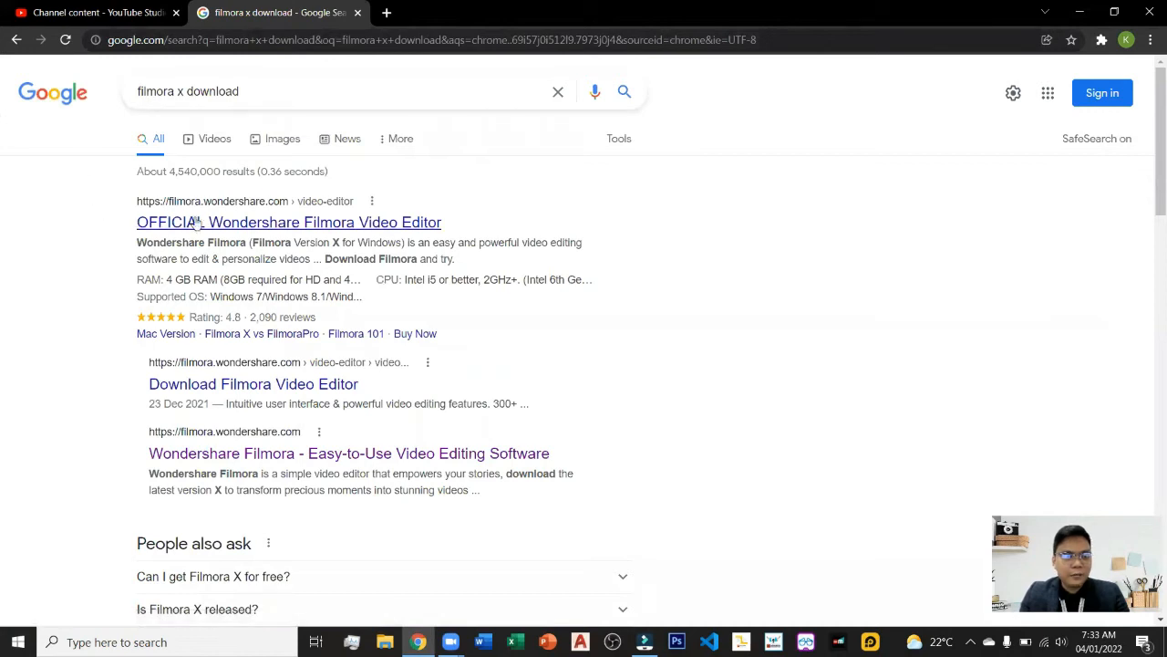
Open the official Wondershare Filmora Video Editor page and start the Filmora download.
click(218, 220)
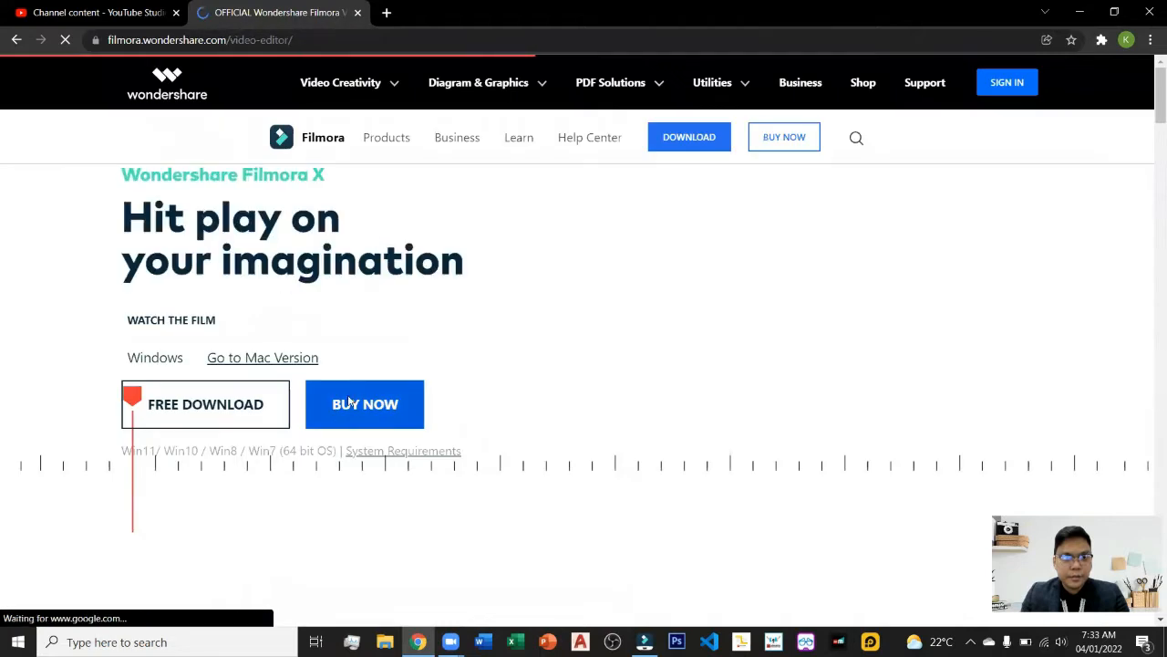
scroll(352, 396, down, 5)
scroll(520, 342, up, 4)
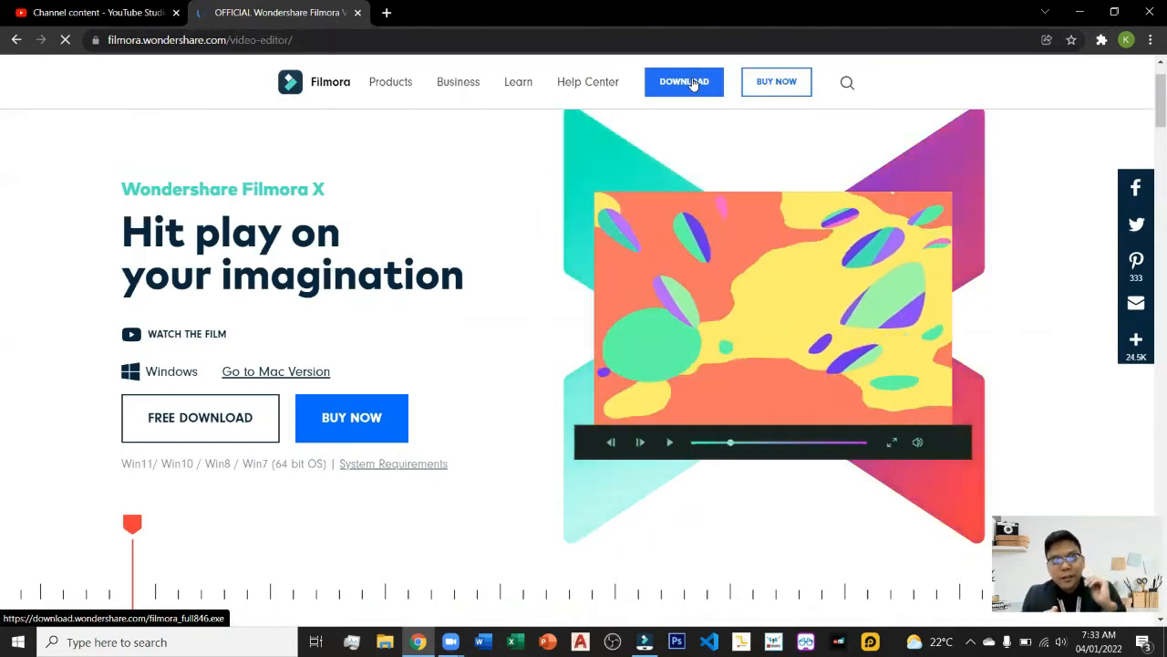
click(694, 82)
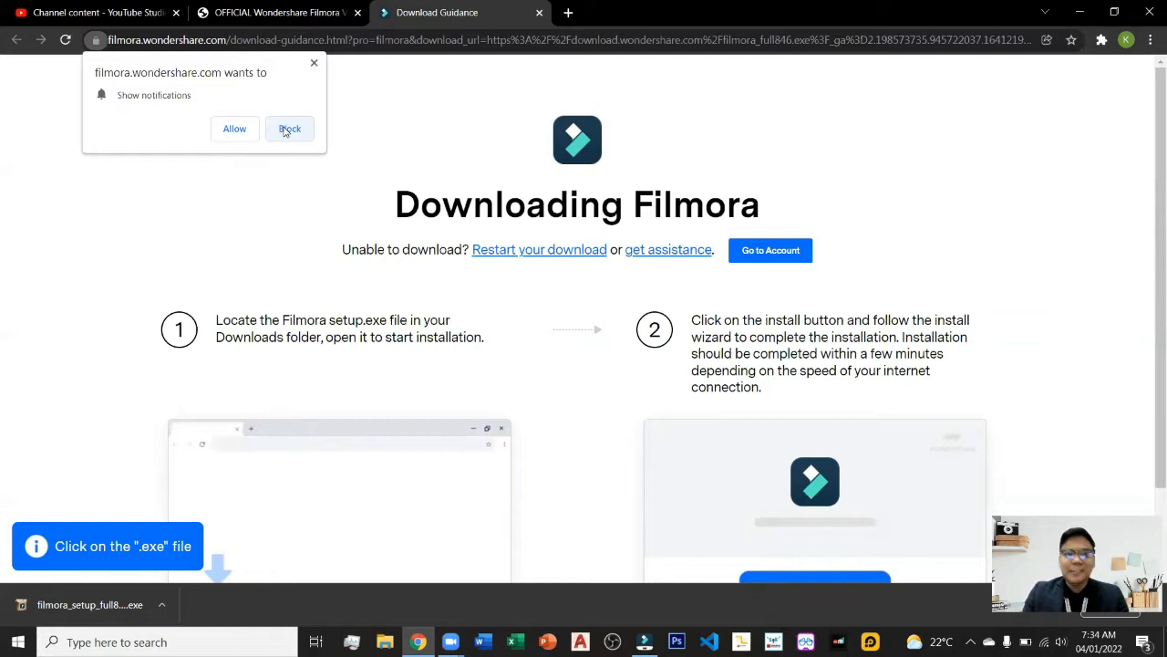
Dismiss the notifications prompt and show the downloaded Filmora setup file in its folder.
click(314, 64)
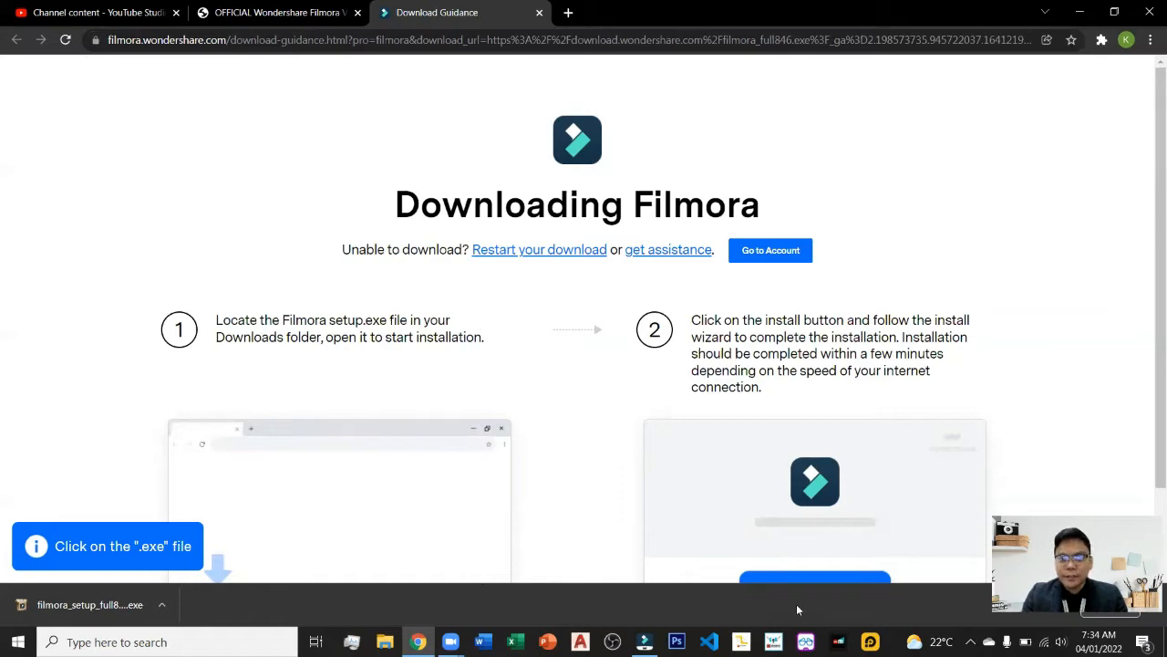
click(162, 600)
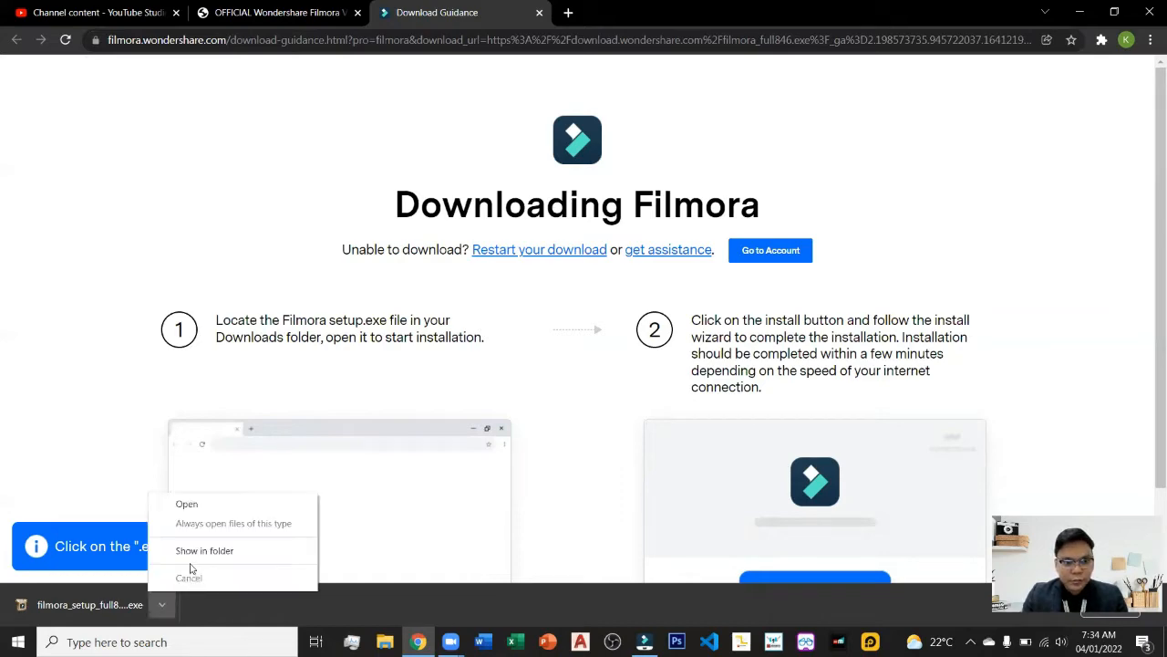
click(187, 552)
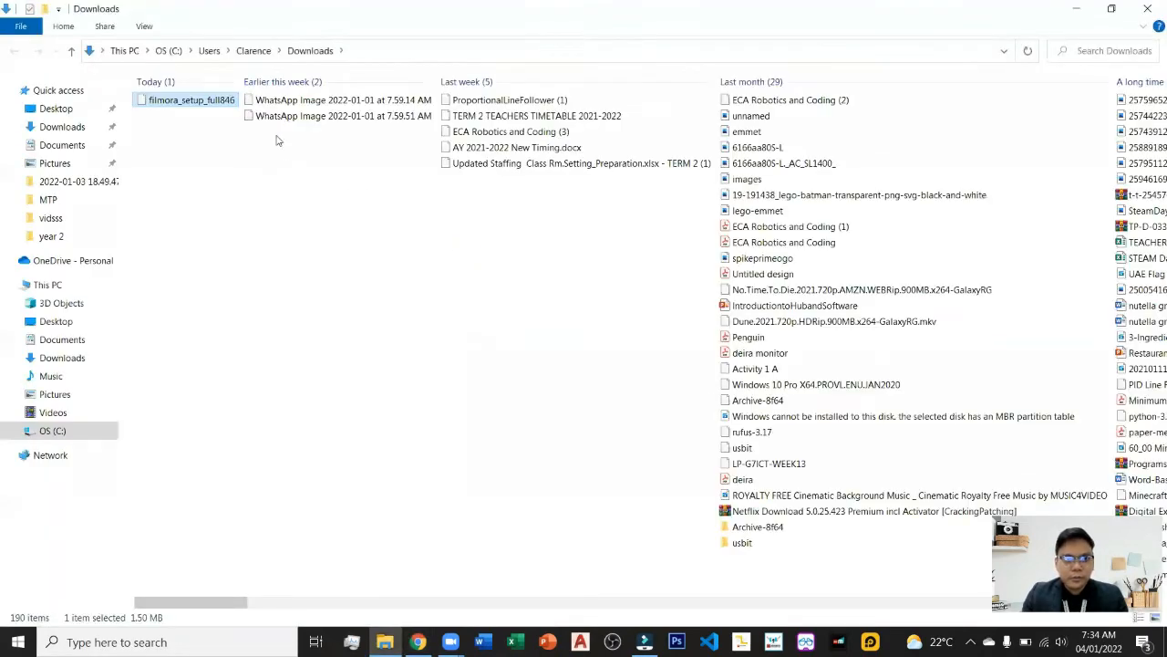
Run the filmora_setup_full846 installer as administrator.
right_click(171, 103)
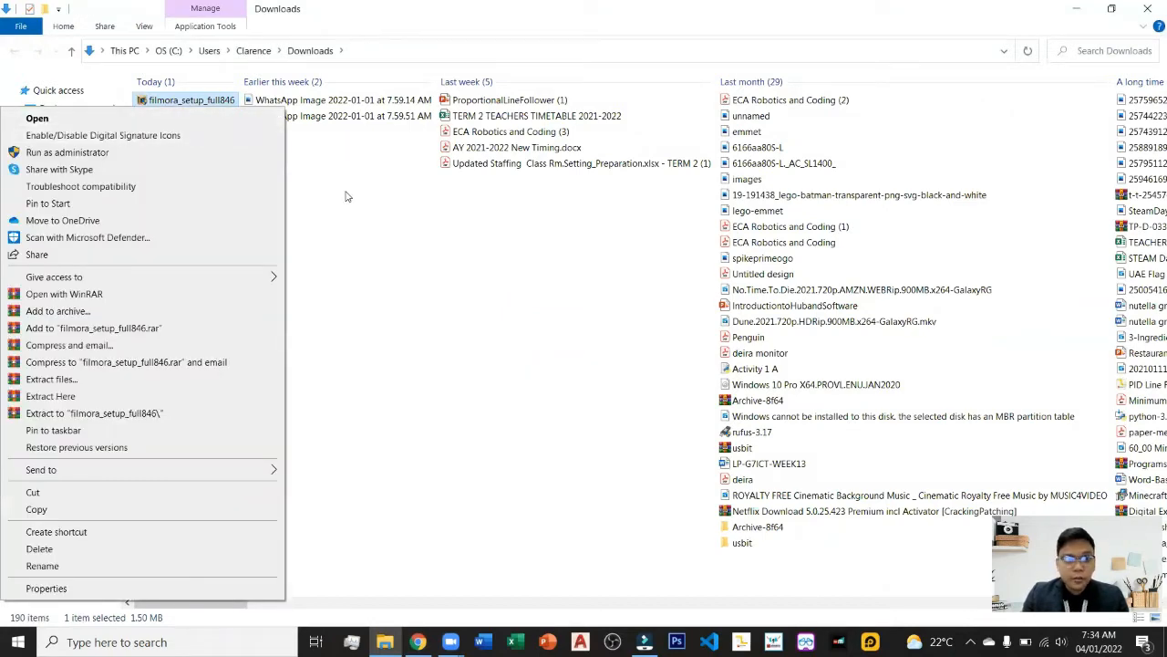
click(167, 104)
click(168, 104)
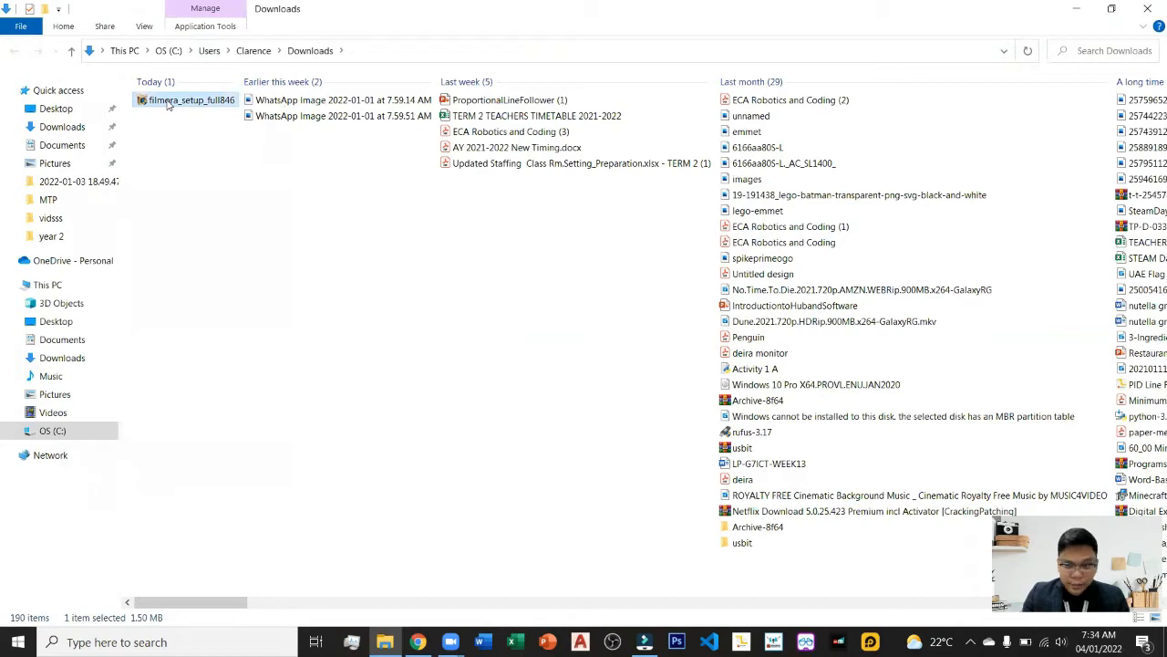
right_click(168, 105)
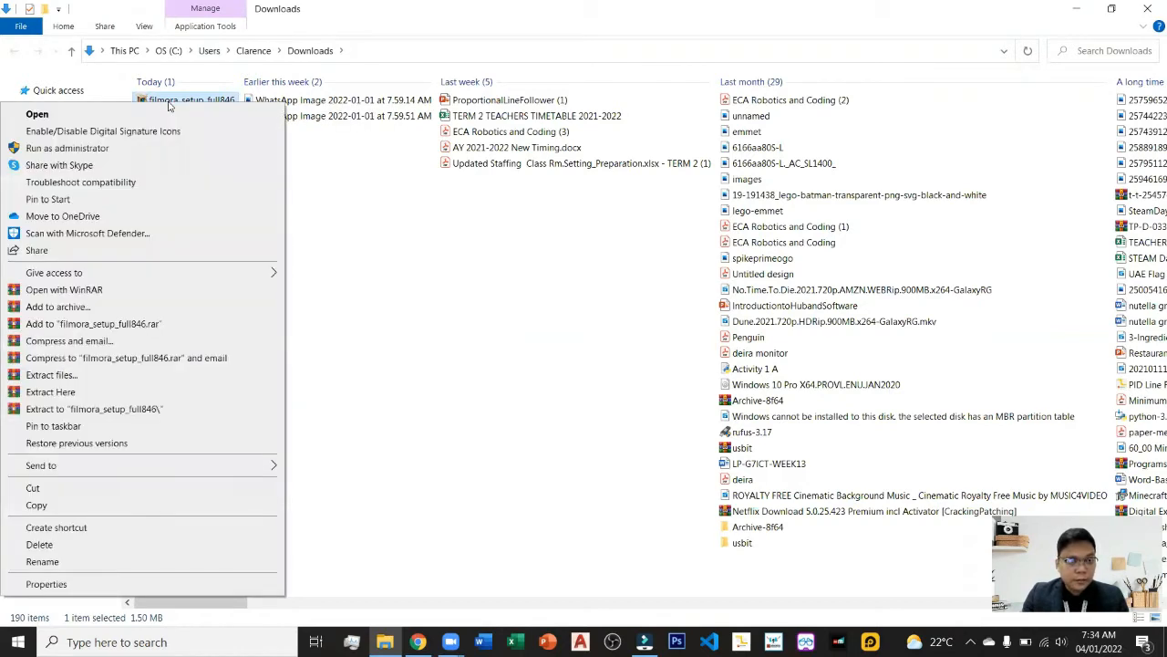
click(82, 148)
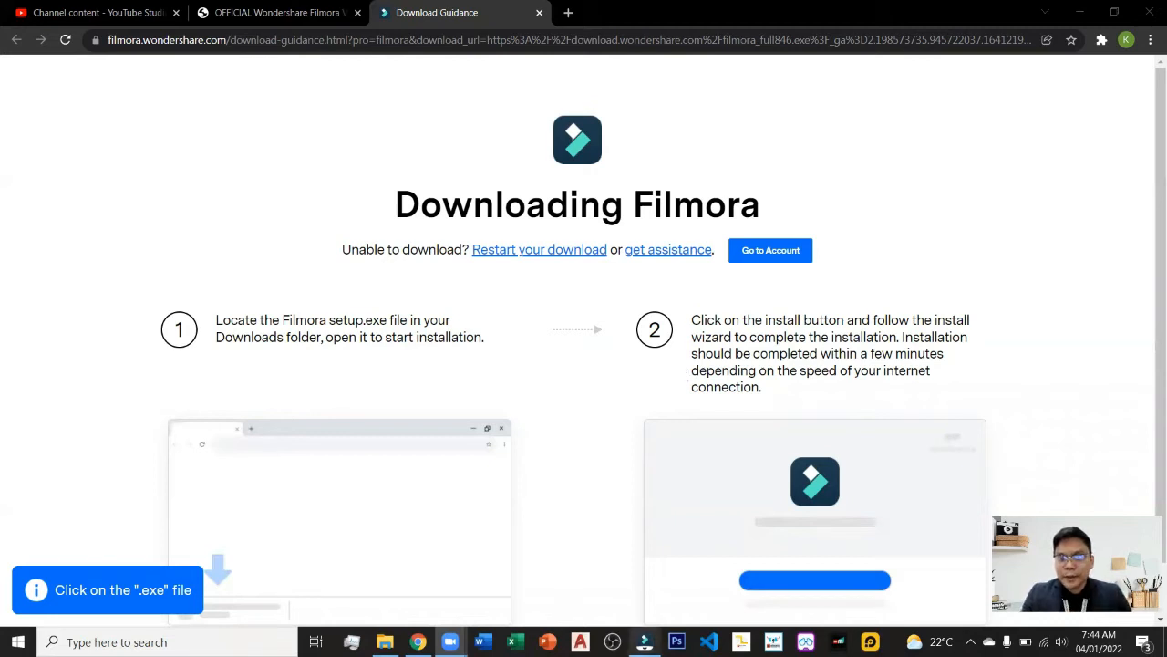
Open Filmora and browse its Audio, Titles, Transition, Effects, Elements and Split Screen libraries before returning to Media.
mouse_move(644, 641)
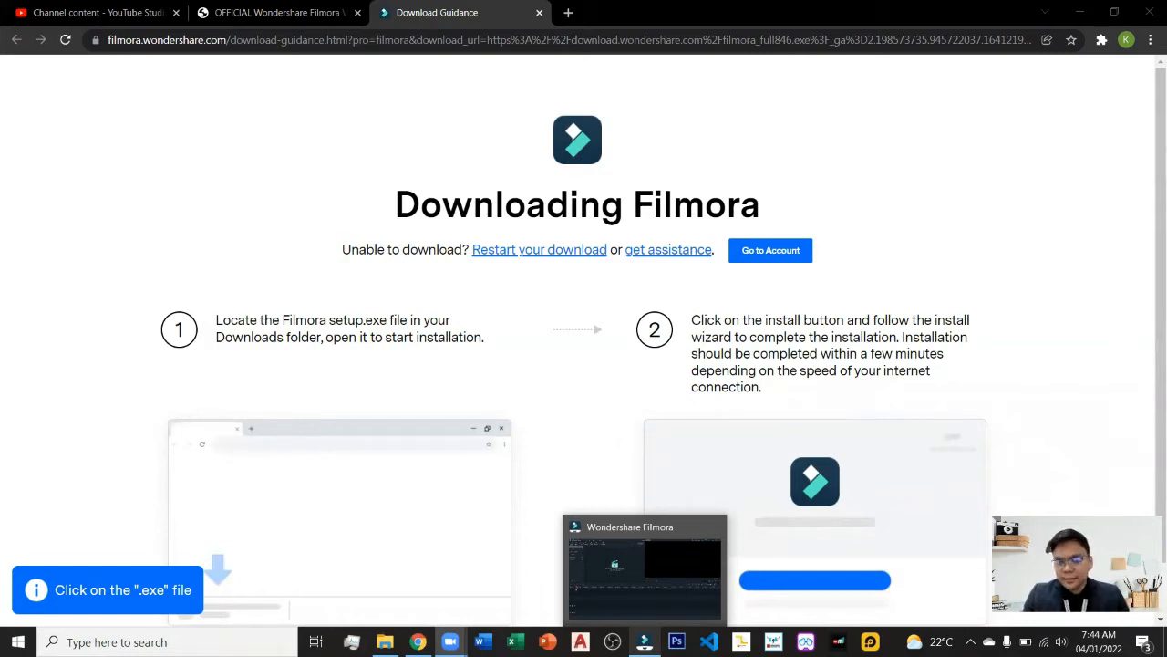
click(644, 641)
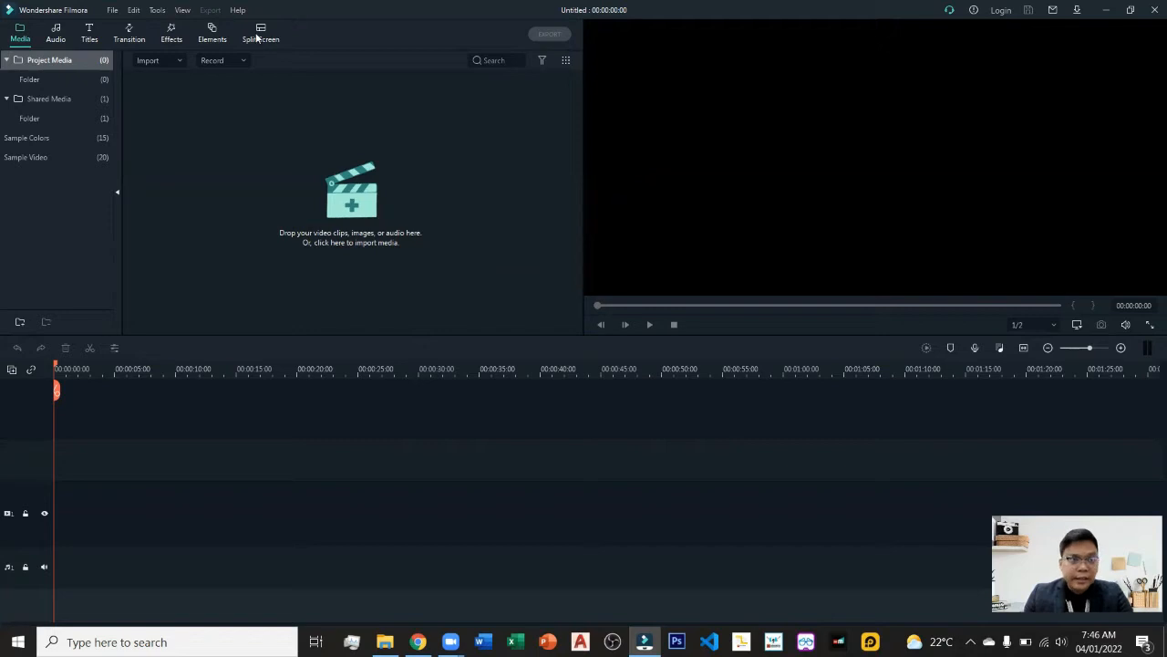
click(56, 36)
click(90, 37)
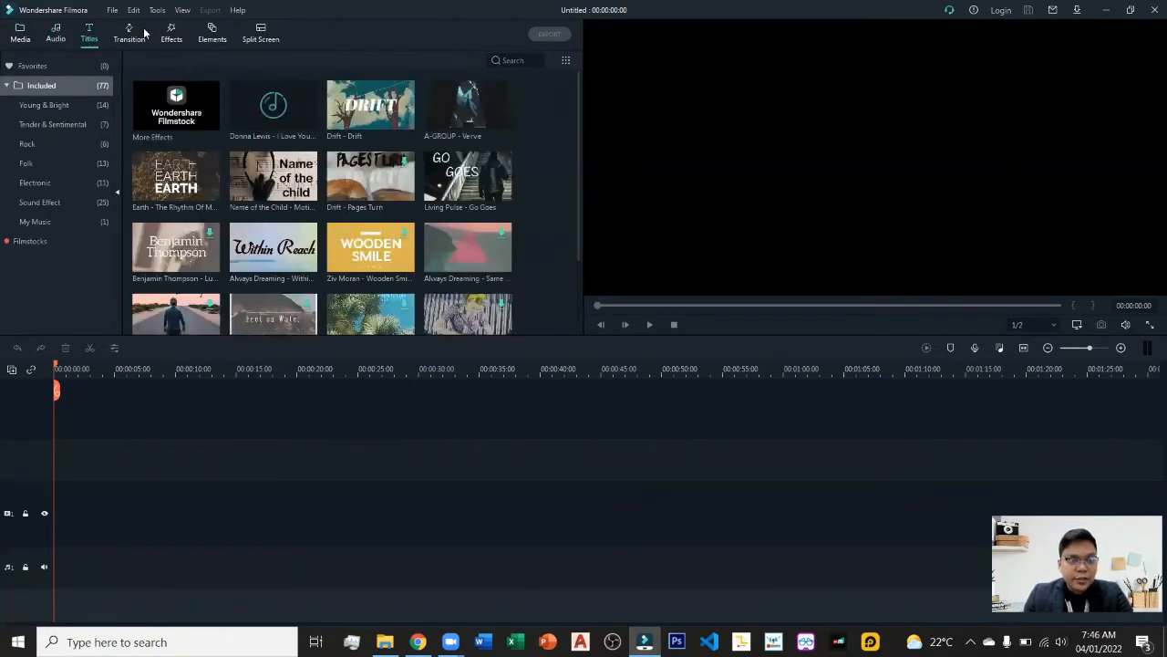
click(136, 34)
click(173, 35)
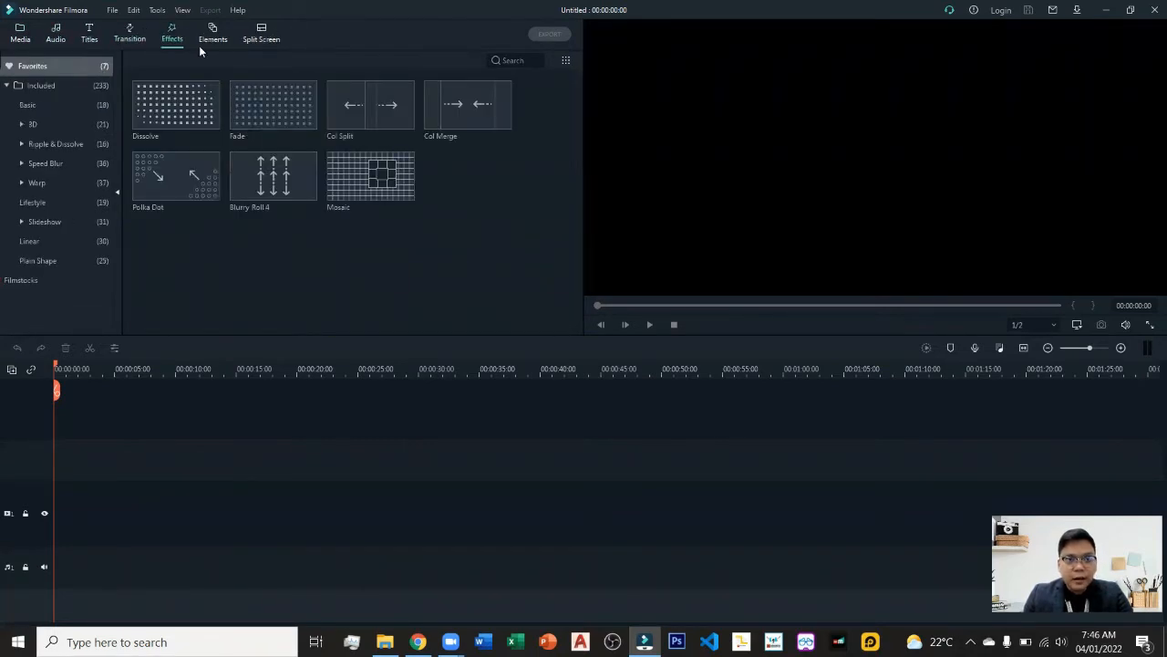
click(207, 40)
click(273, 35)
click(168, 38)
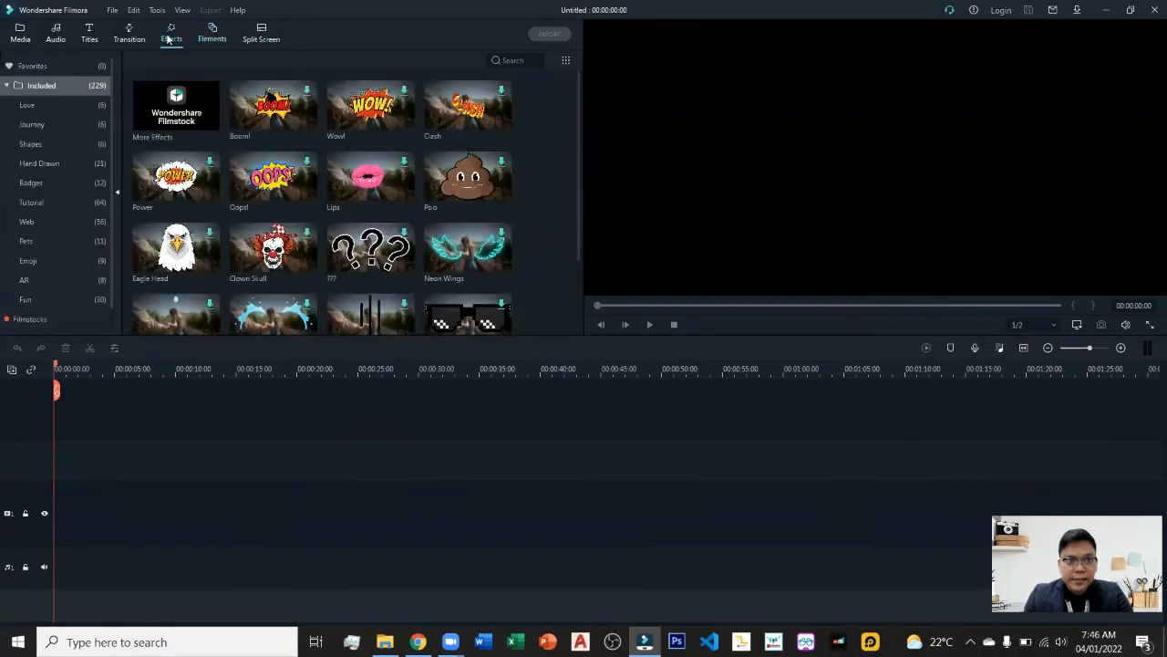
click(116, 42)
click(87, 44)
click(56, 38)
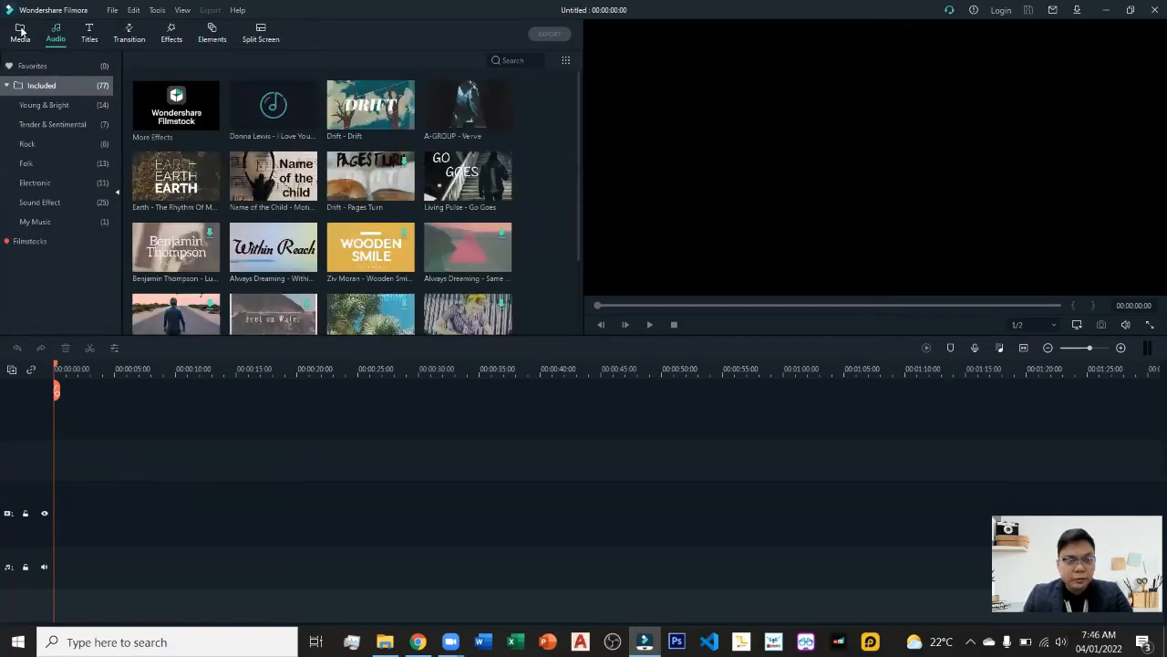
click(19, 37)
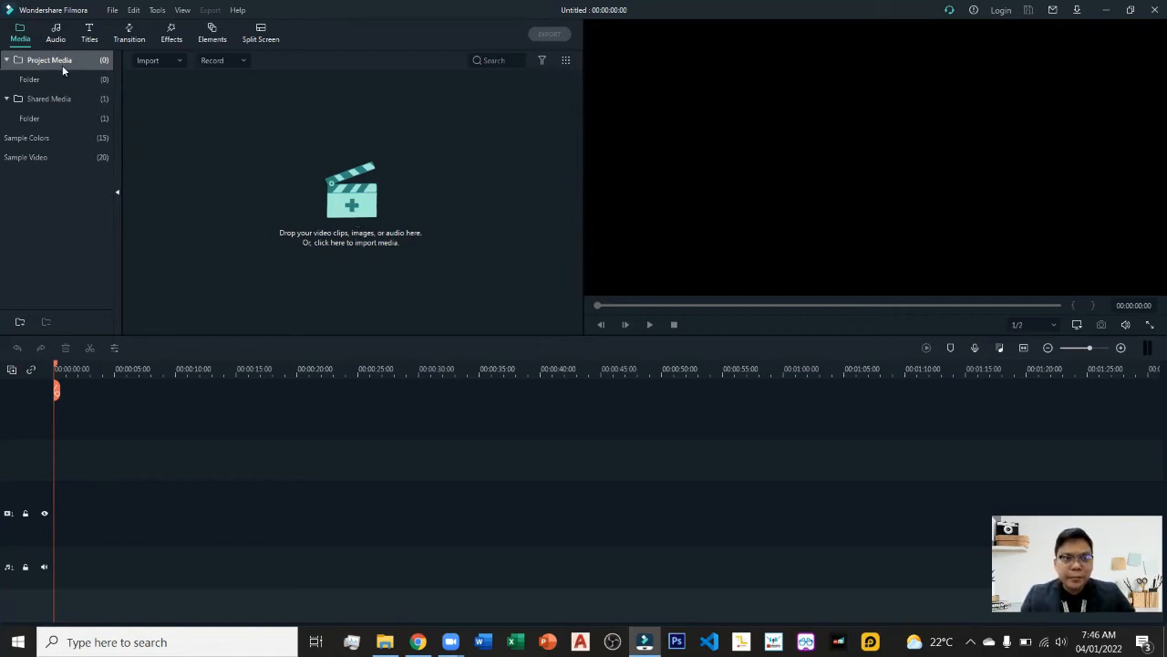
Import pic1 through pic5 from the Desktop's Video101 > Year 7 folder into the project media.
click(351, 222)
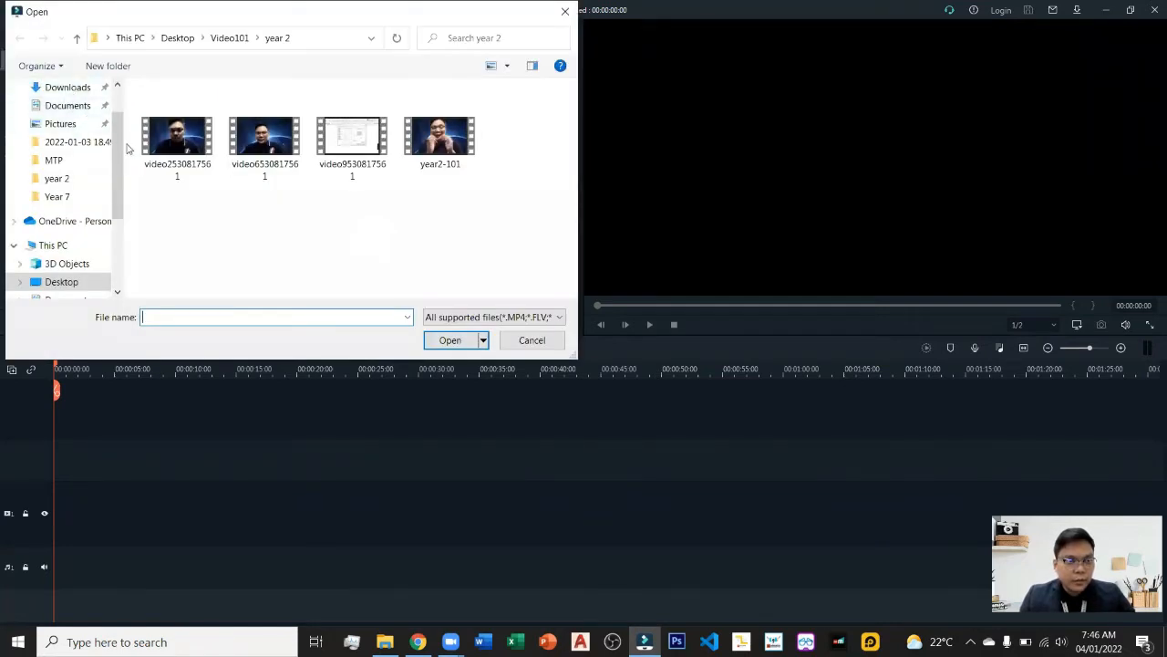
scroll(114, 144, up, 2)
click(73, 118)
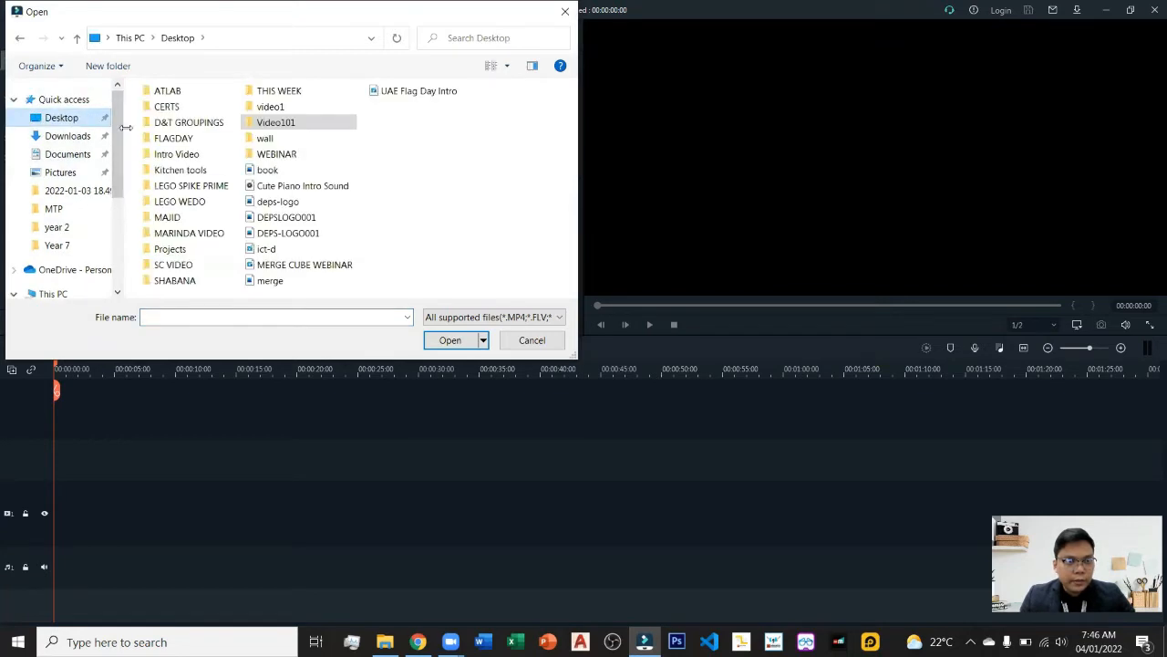
double_click(278, 122)
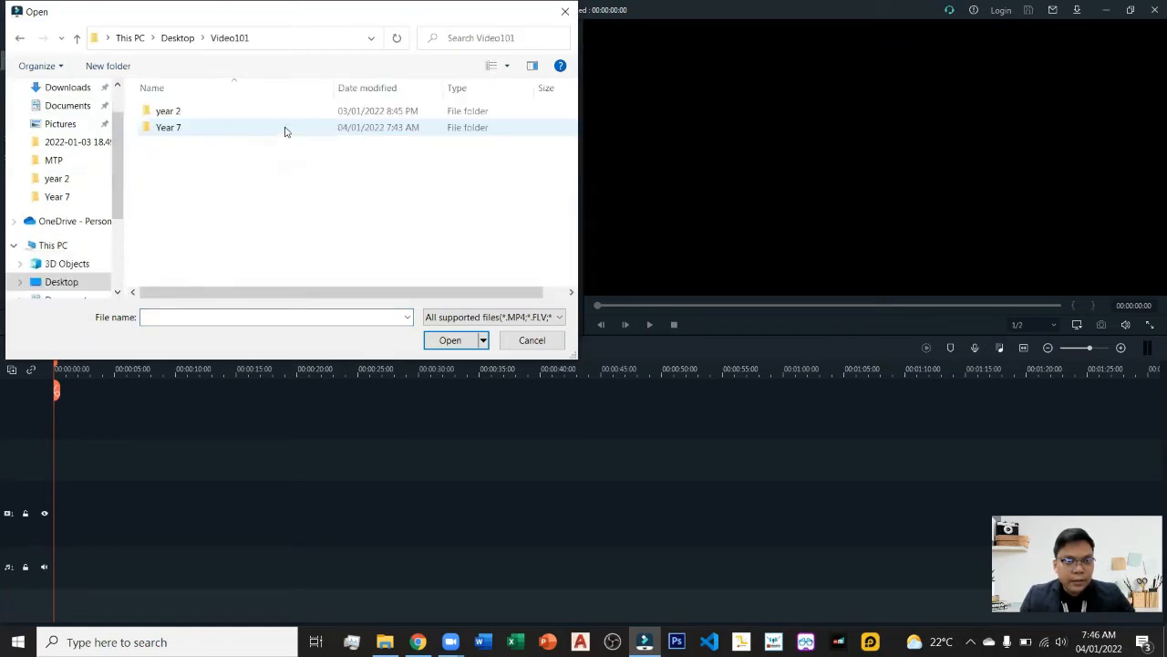
double_click(187, 128)
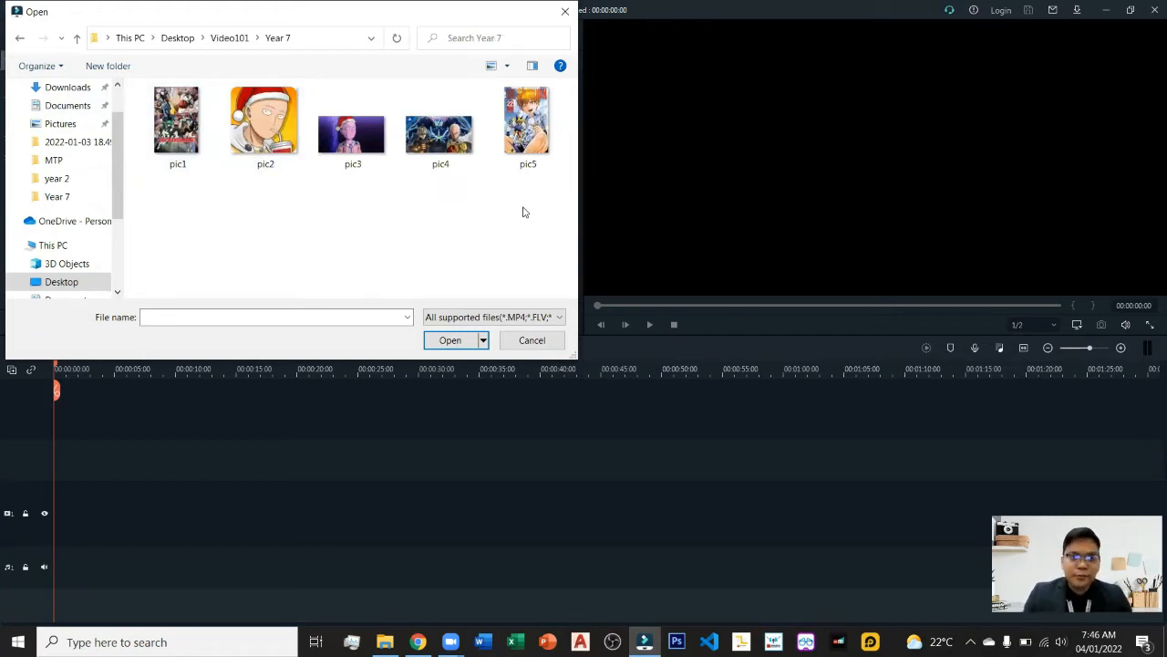
drag(518, 208, 208, 136)
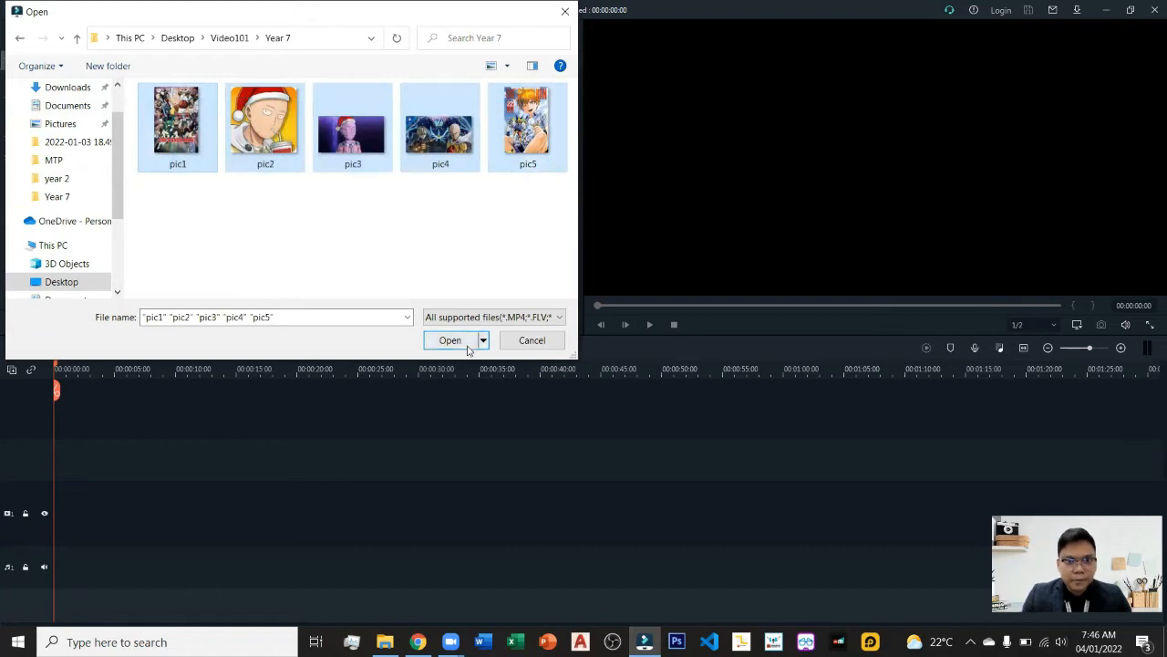
drag(546, 225, 350, 211)
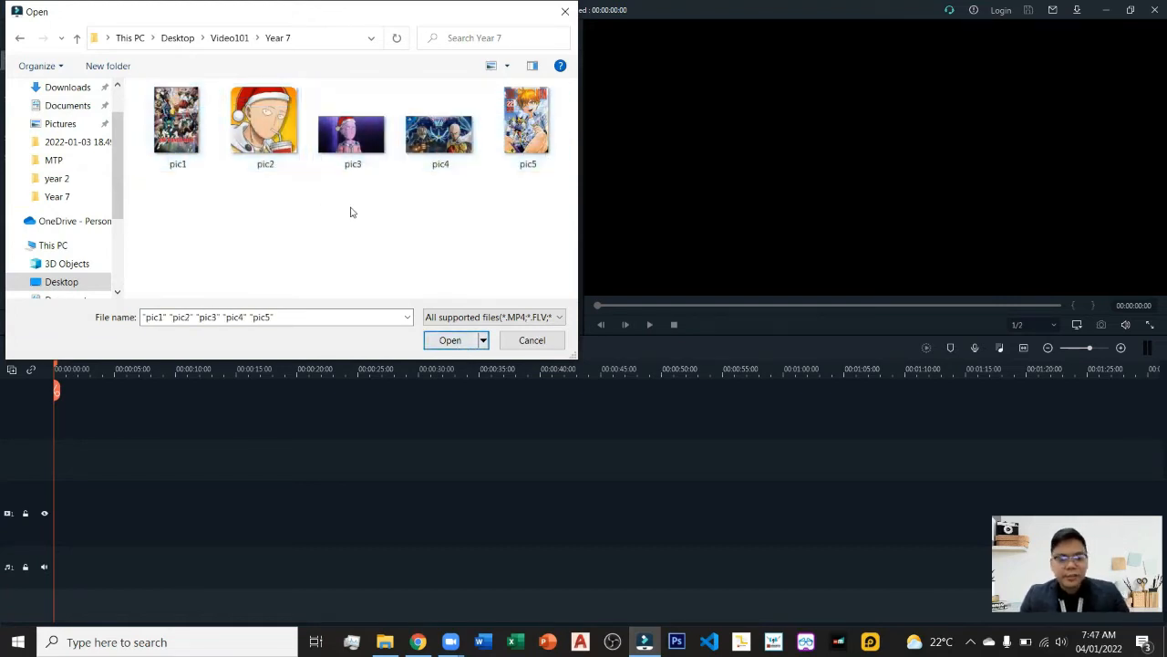
click(464, 340)
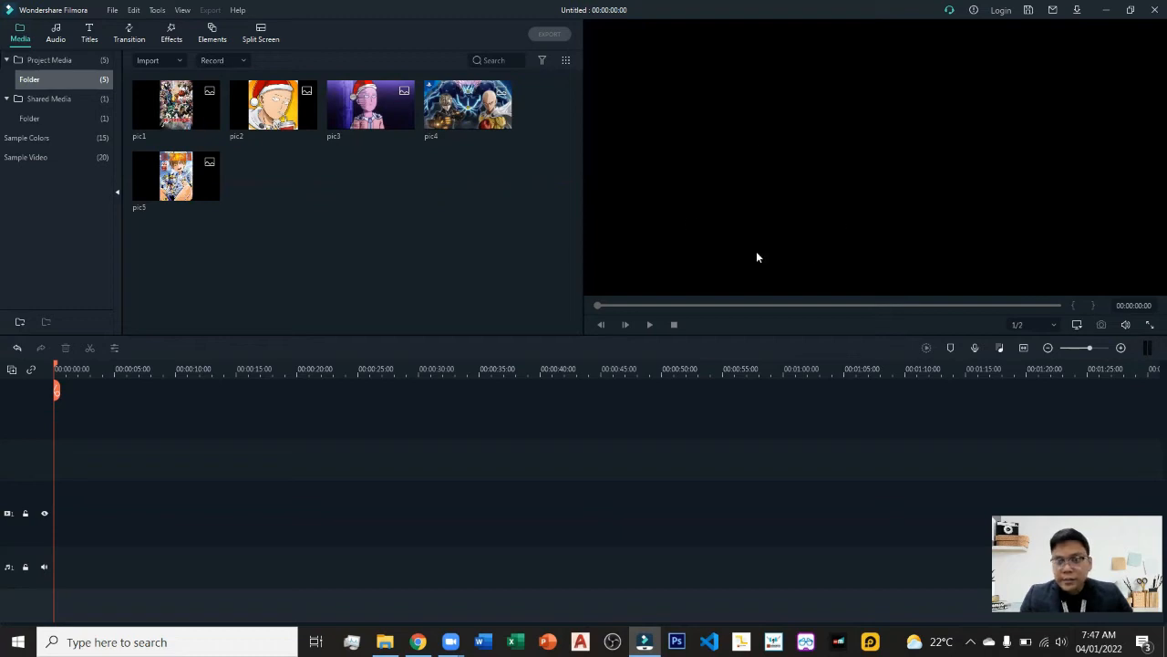
Preview each imported picture in the player.
mouse_move(363, 115)
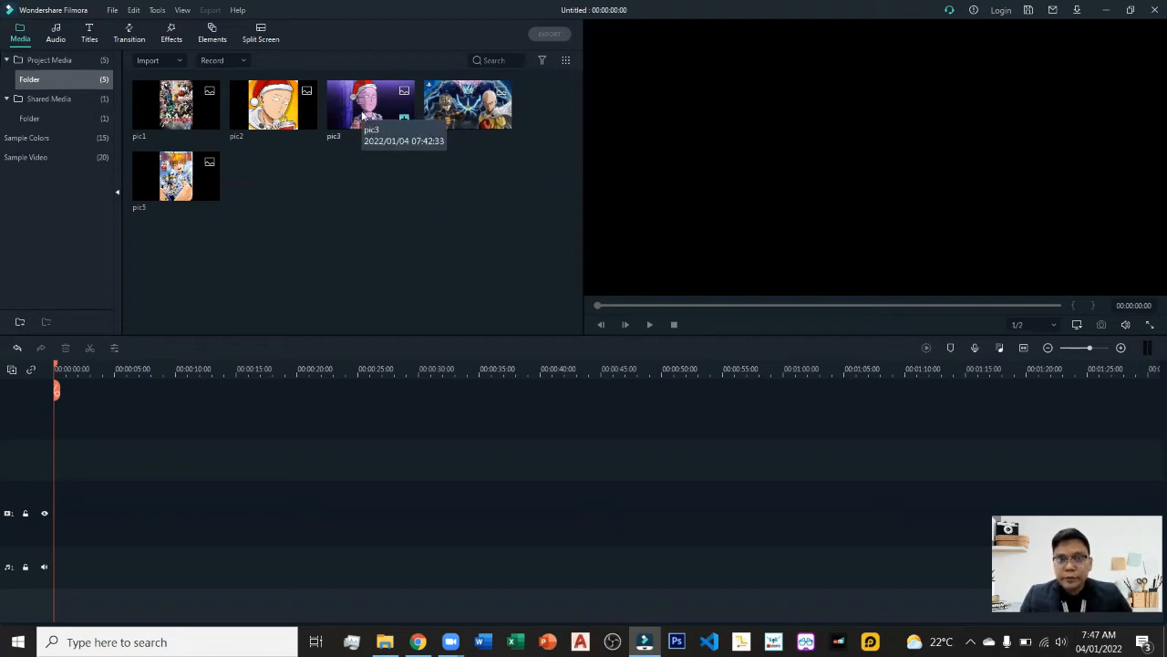
mouse_move(169, 115)
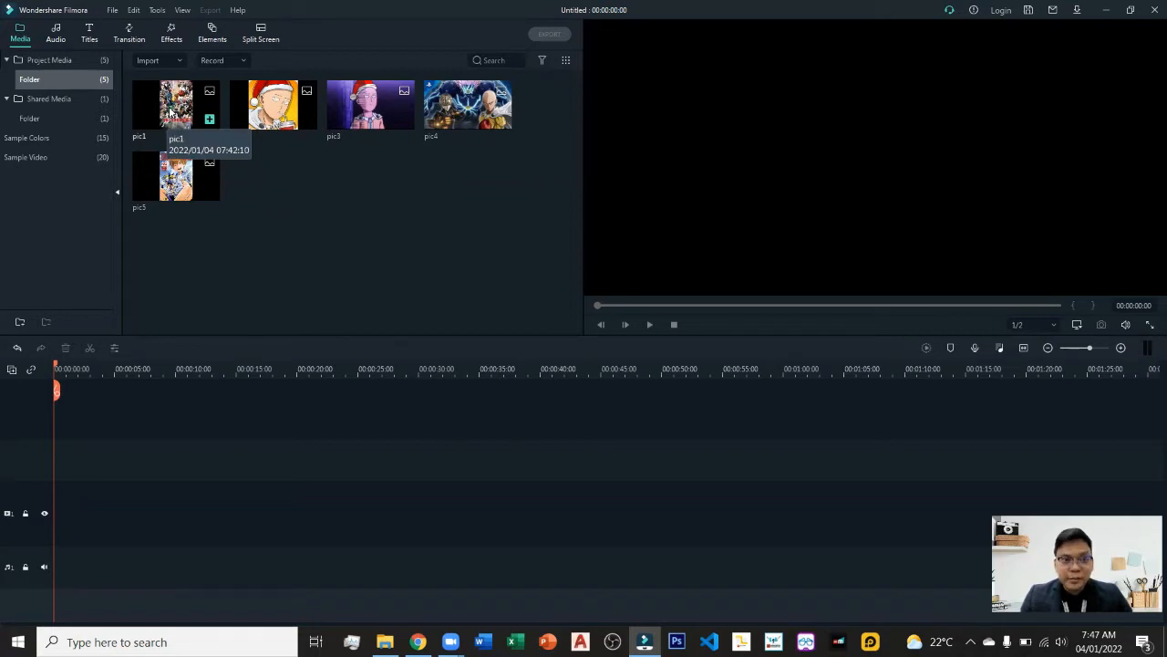
double_click(170, 112)
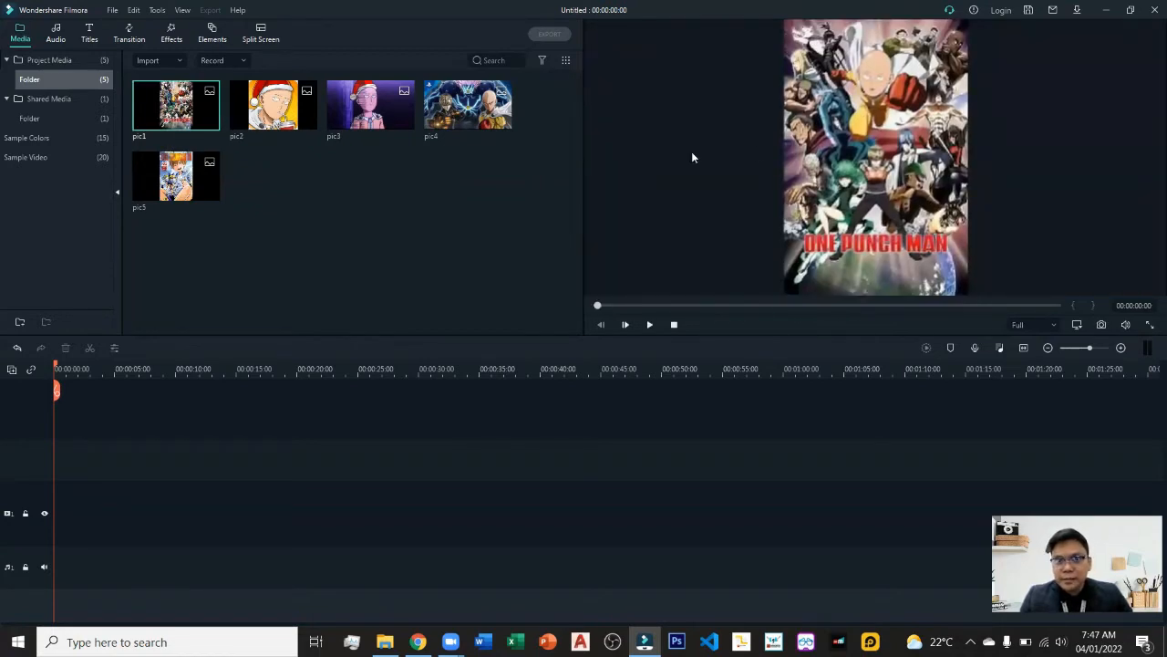
double_click(290, 110)
double_click(357, 108)
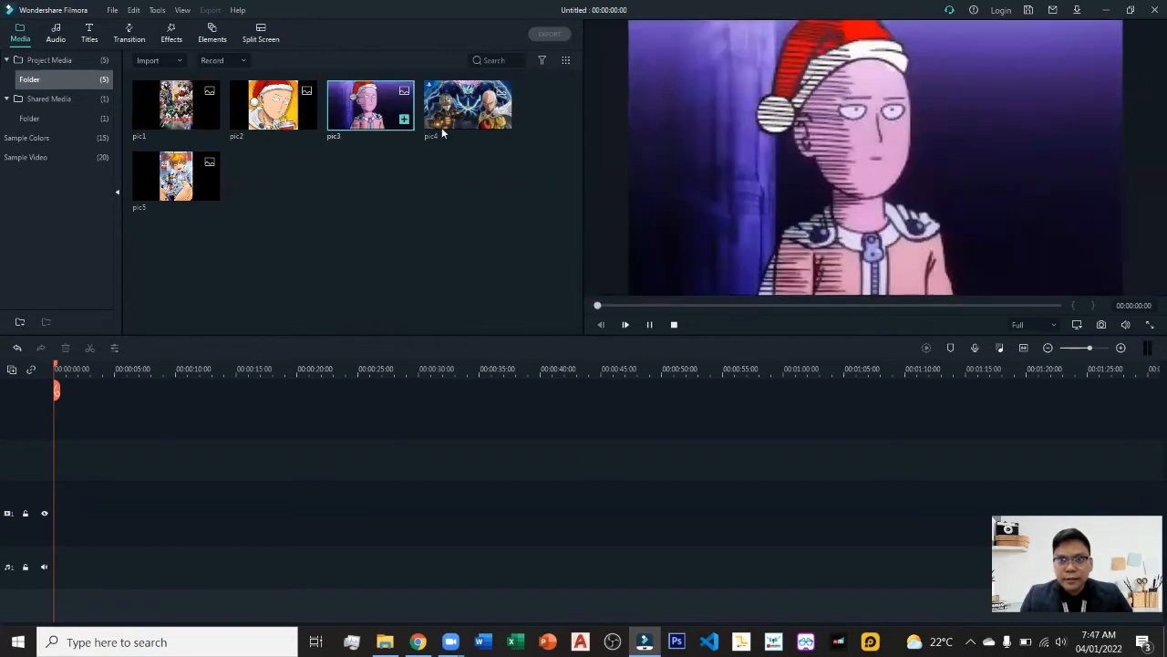
double_click(441, 127)
double_click(189, 183)
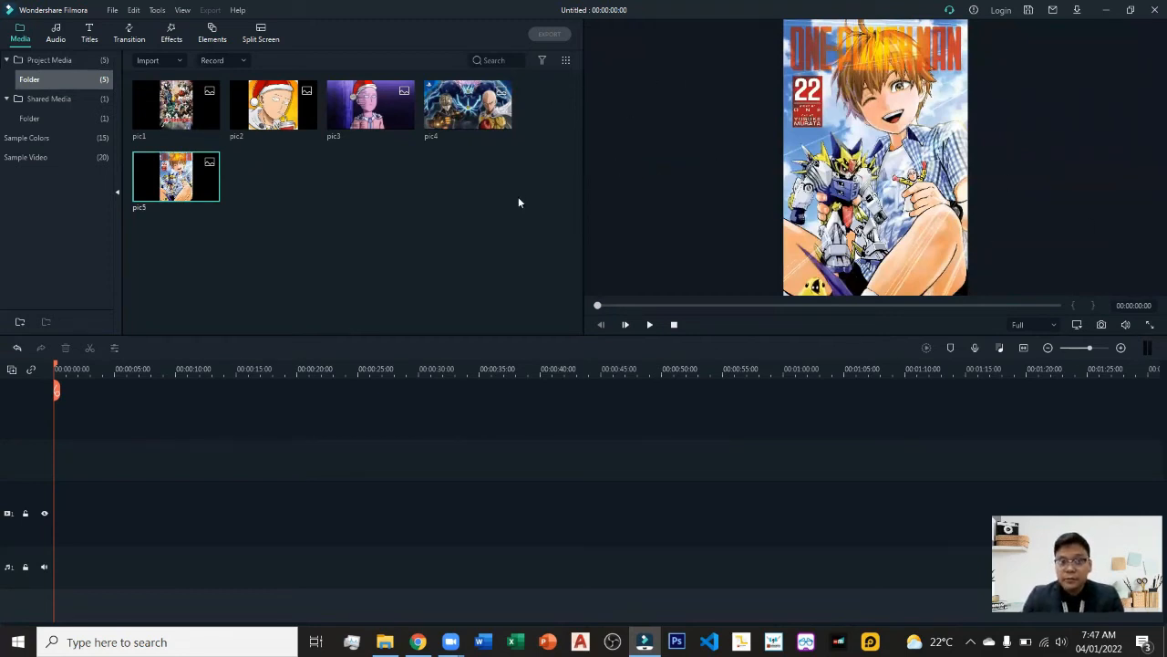
click(342, 256)
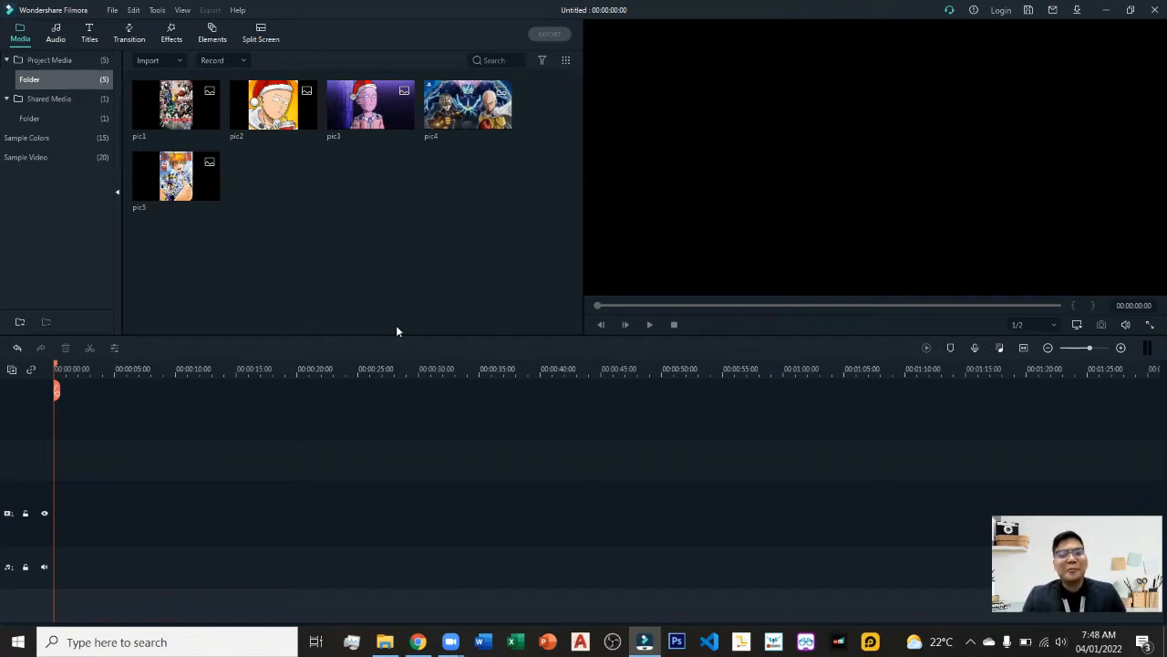
Preview pic1 in the player and place it on the timeline's video track.
mouse_move(177, 122)
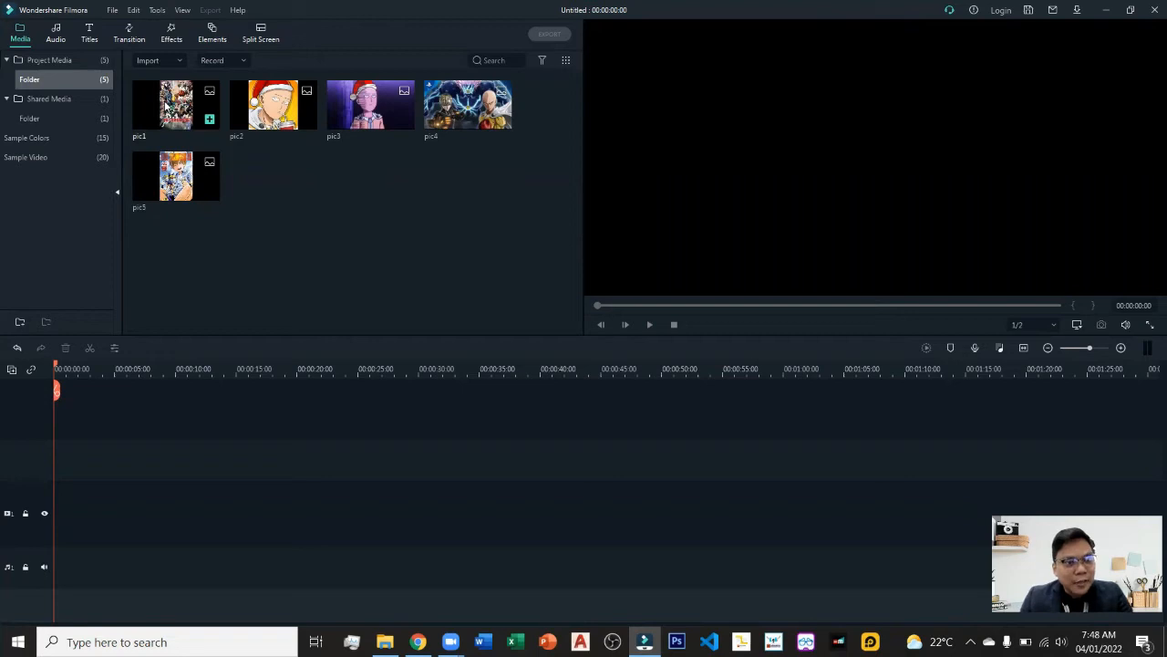
click(166, 107)
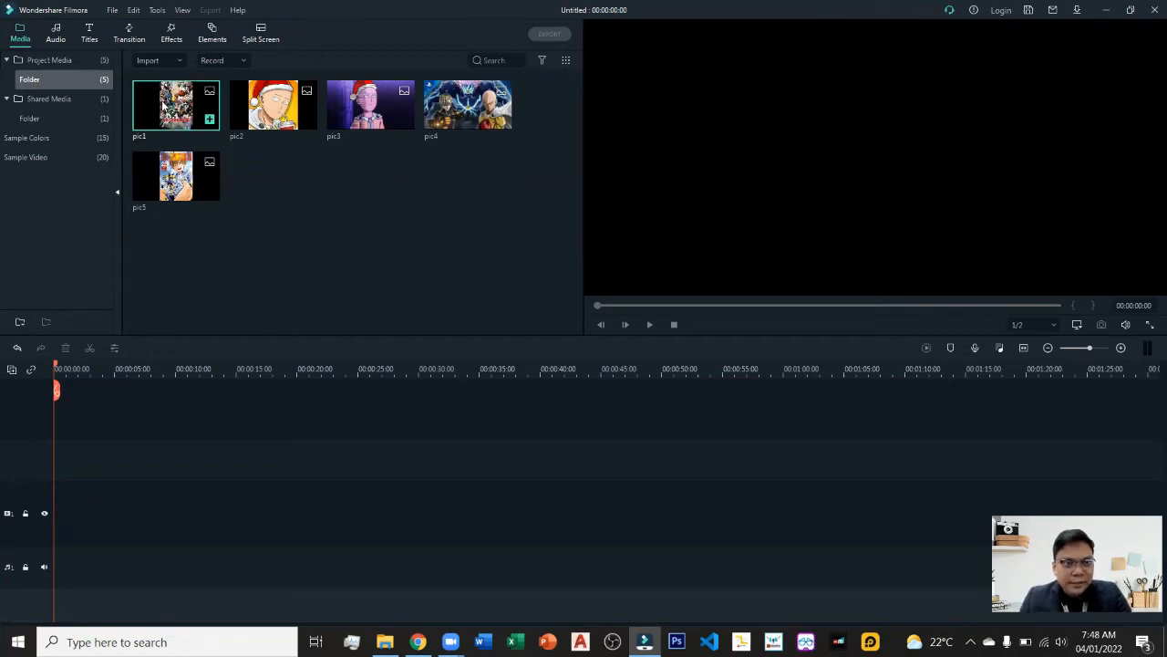
double_click(162, 107)
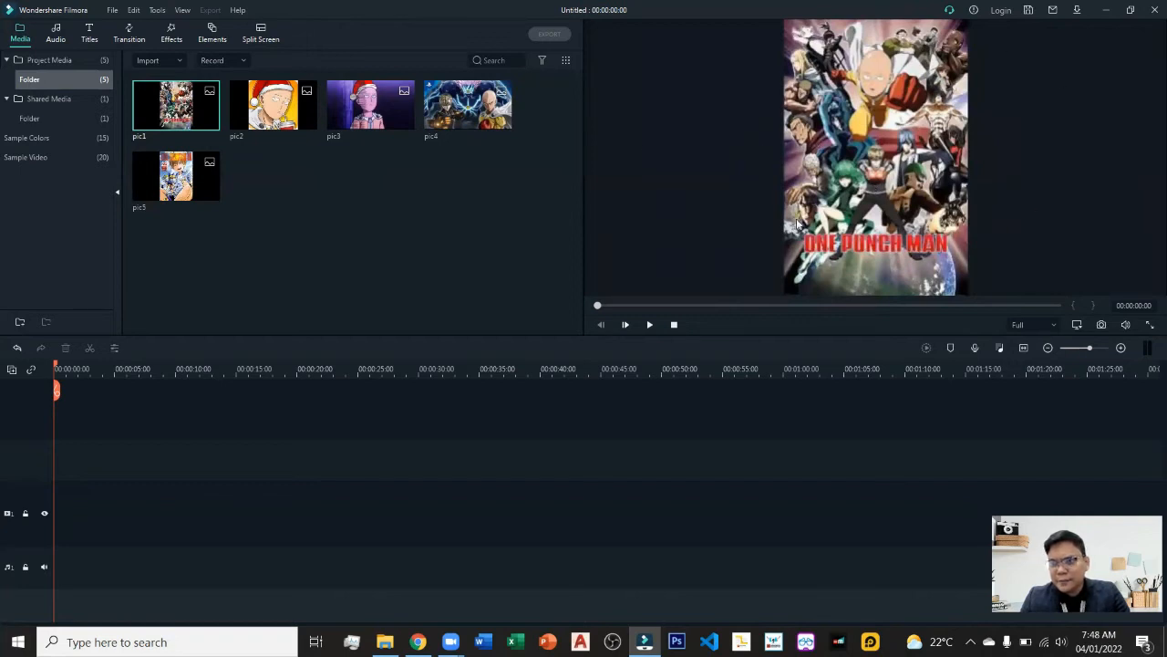
mouse_move(160, 108)
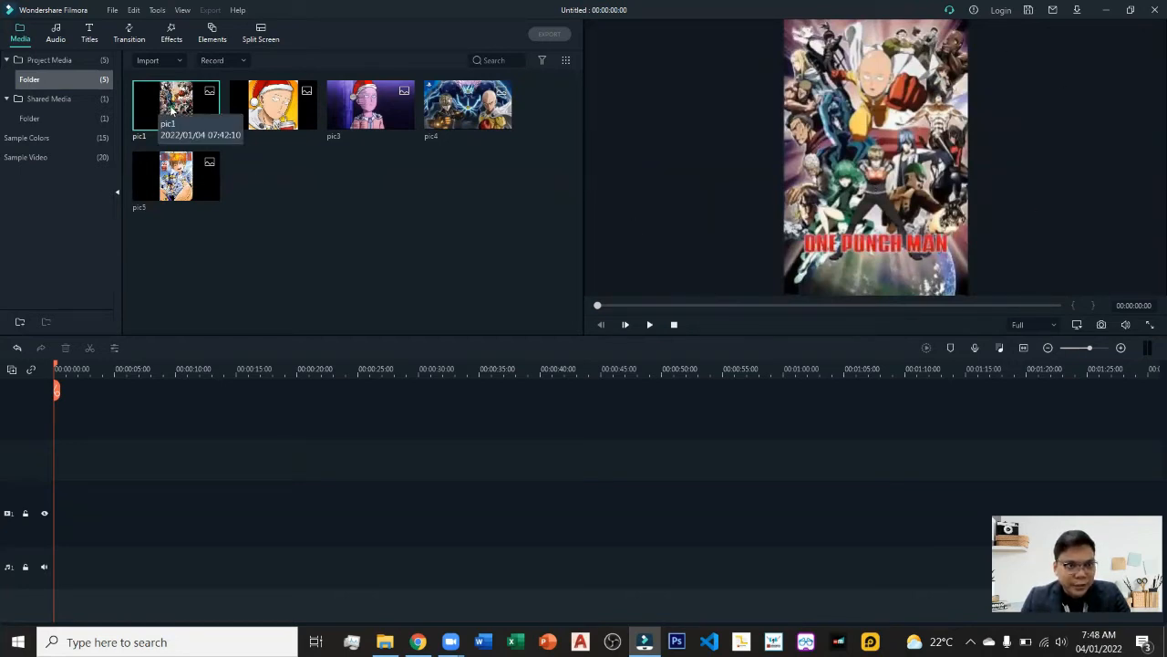
drag(170, 107, 56, 521)
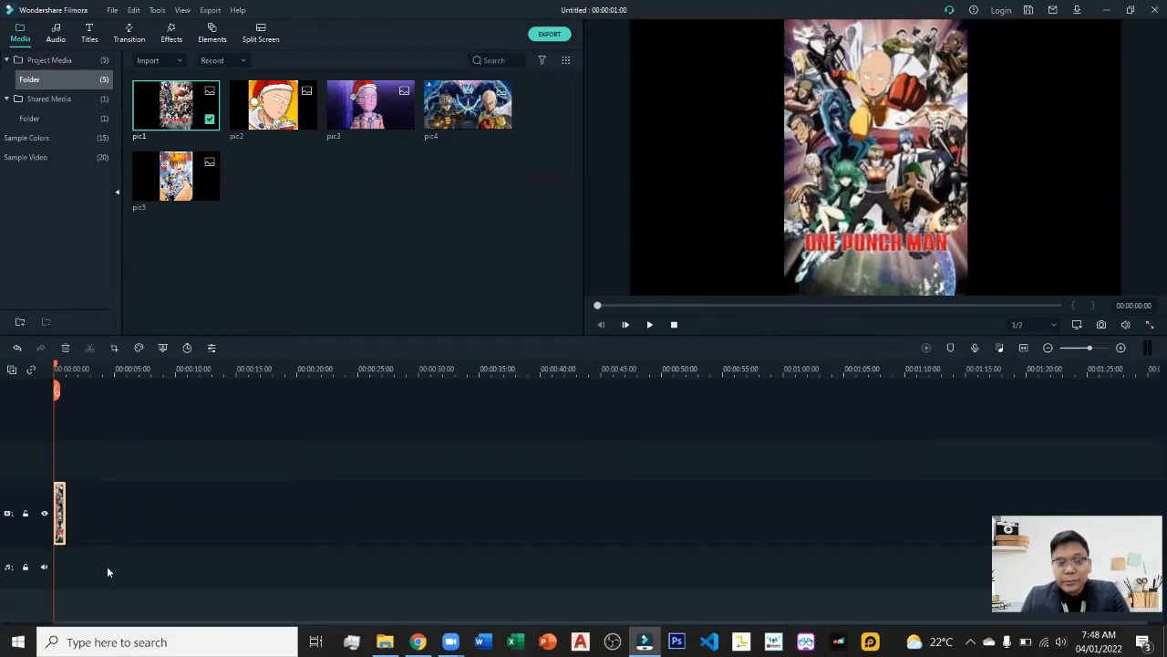
Play the pic1 clip in the player and stop playback.
click(650, 324)
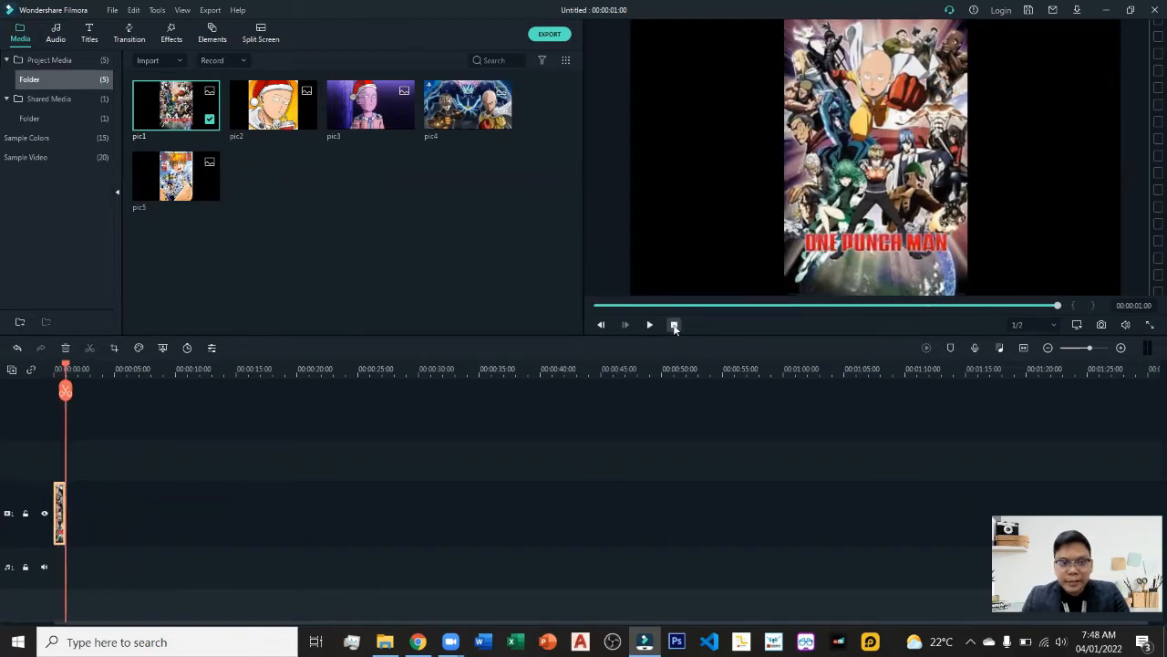
click(674, 325)
Move the pic1 clip between video tracks, then replay and stop the timeline preview.
drag(58, 516, 69, 458)
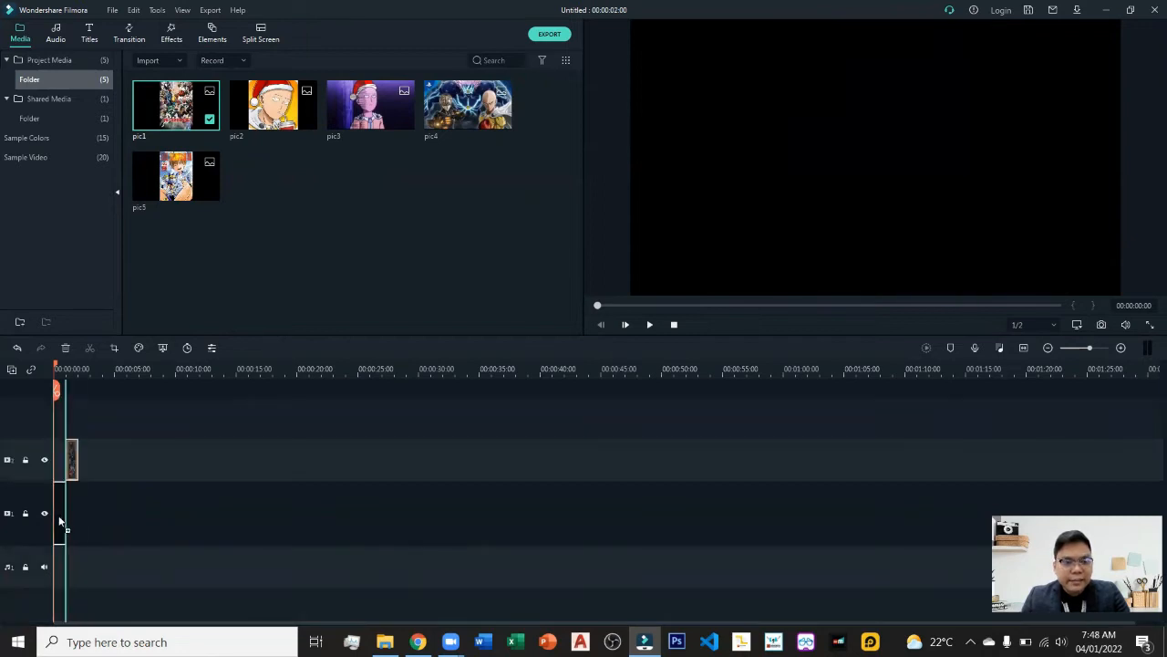
mouse_move(59, 521)
mouse_down()
mouse_move(68, 436)
mouse_move(60, 540)
mouse_up()
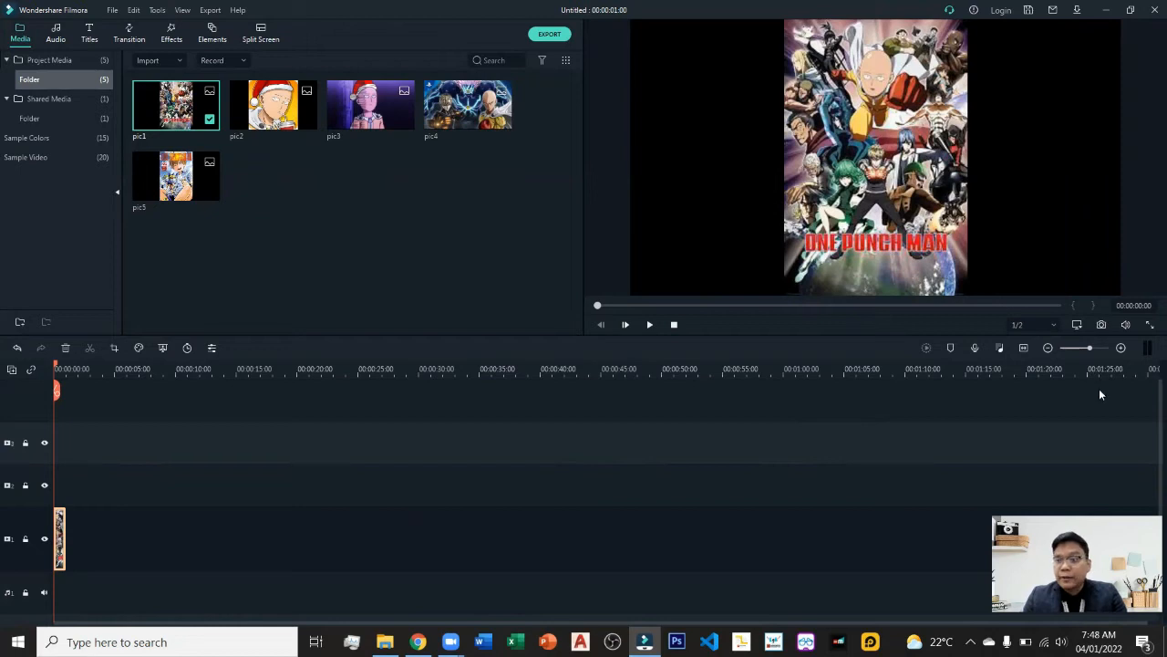
click(649, 325)
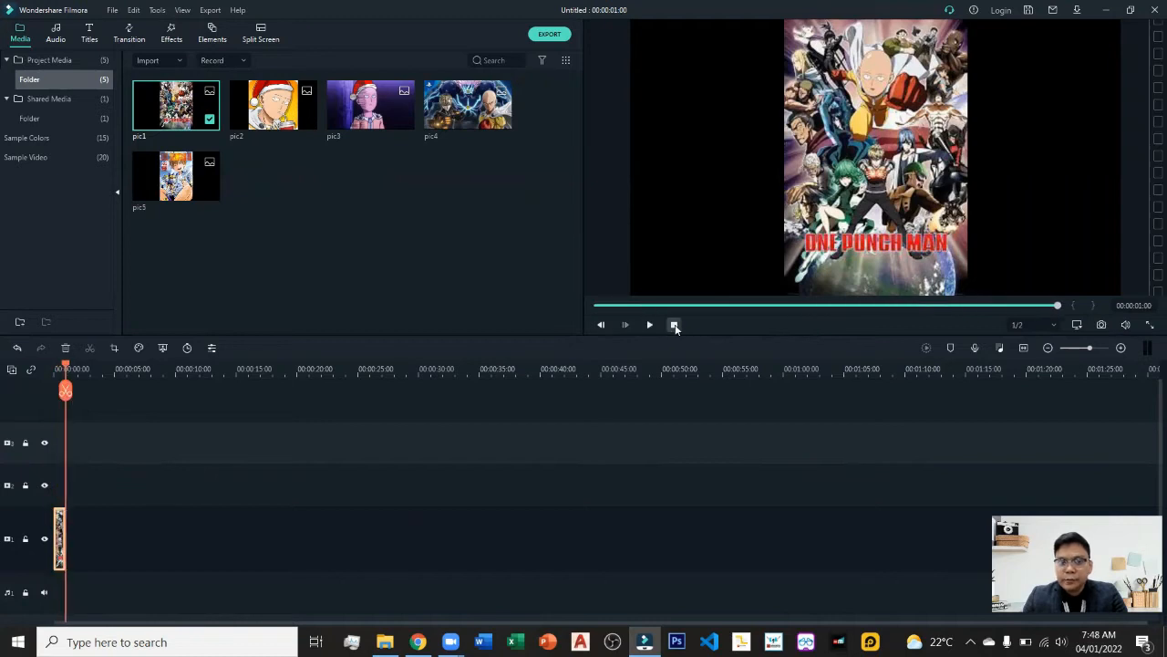
click(674, 325)
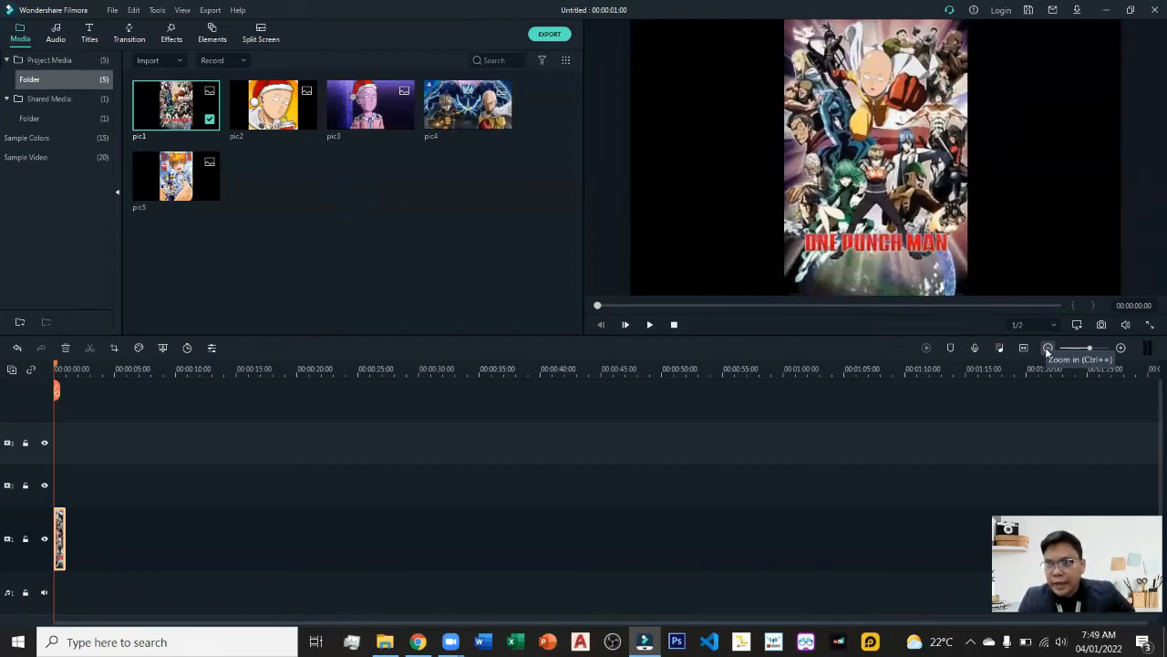
Play the pic1 clip through on the enlarged timeline and stop it.
click(1048, 352)
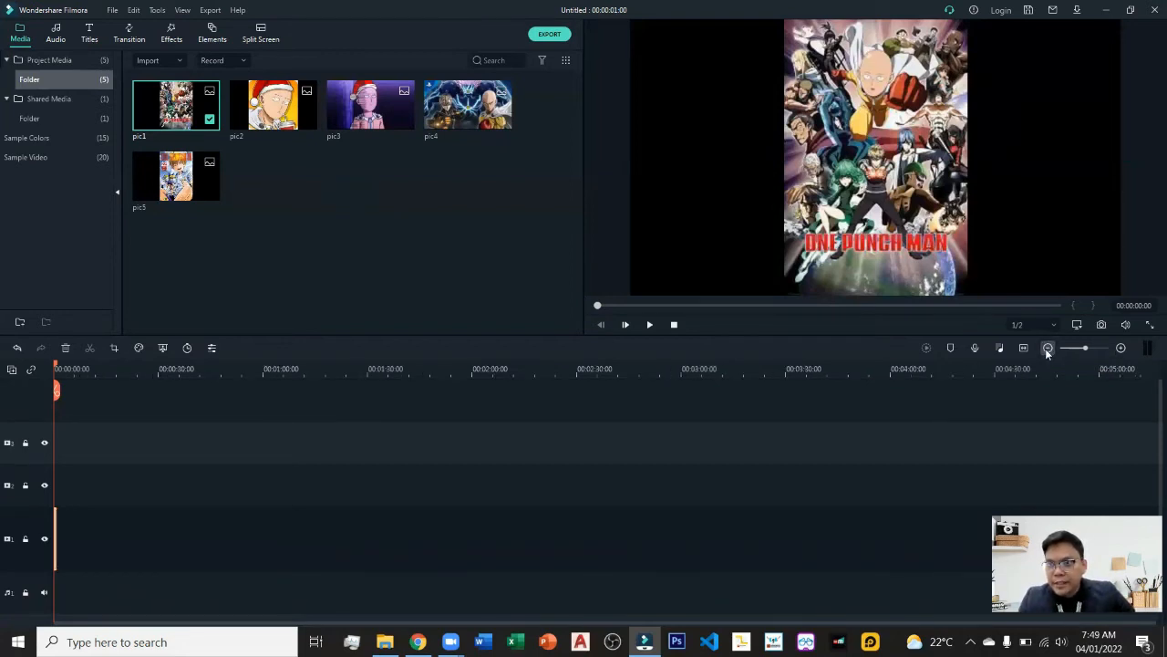
click(1122, 350)
click(1122, 351)
click(1122, 350)
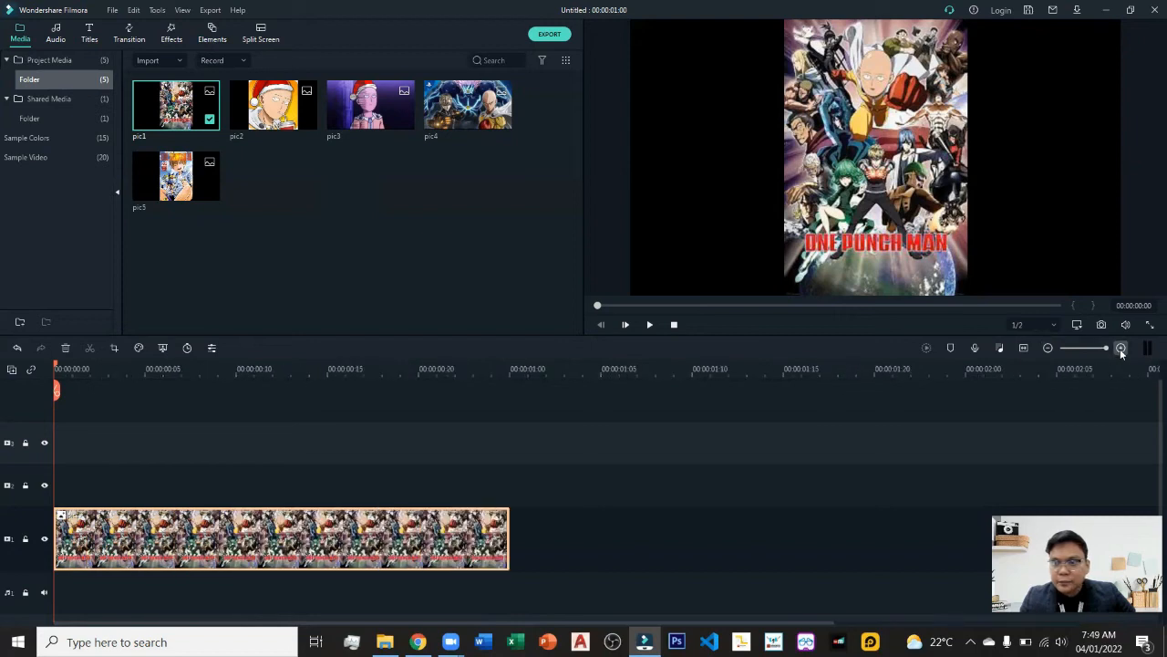
click(651, 325)
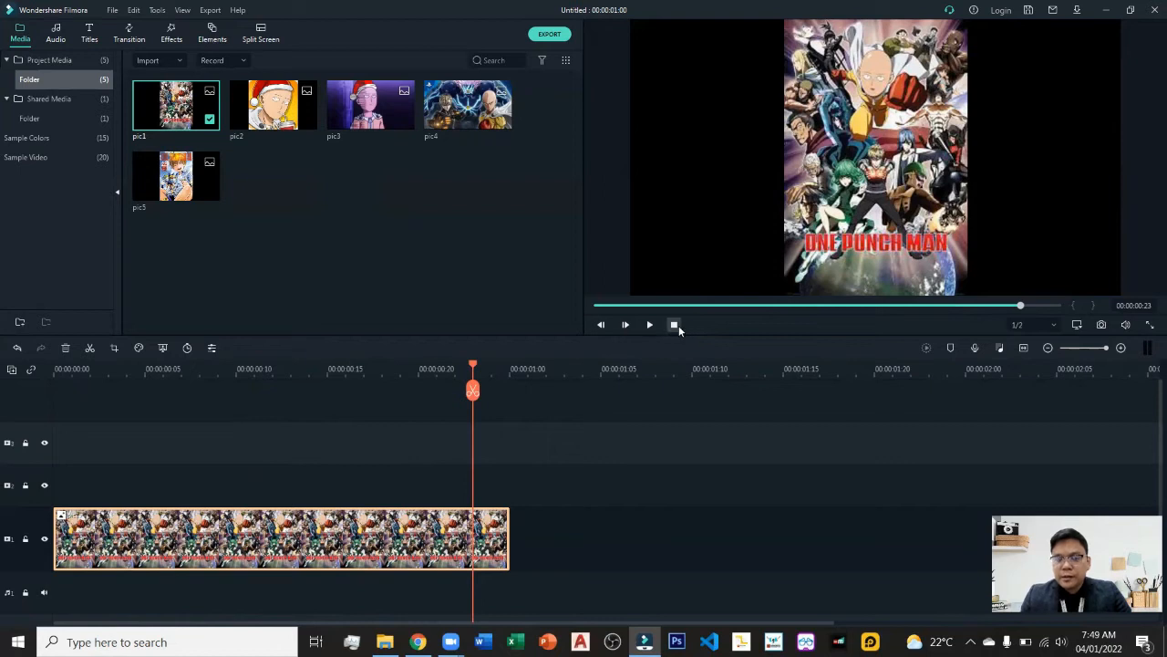
click(674, 326)
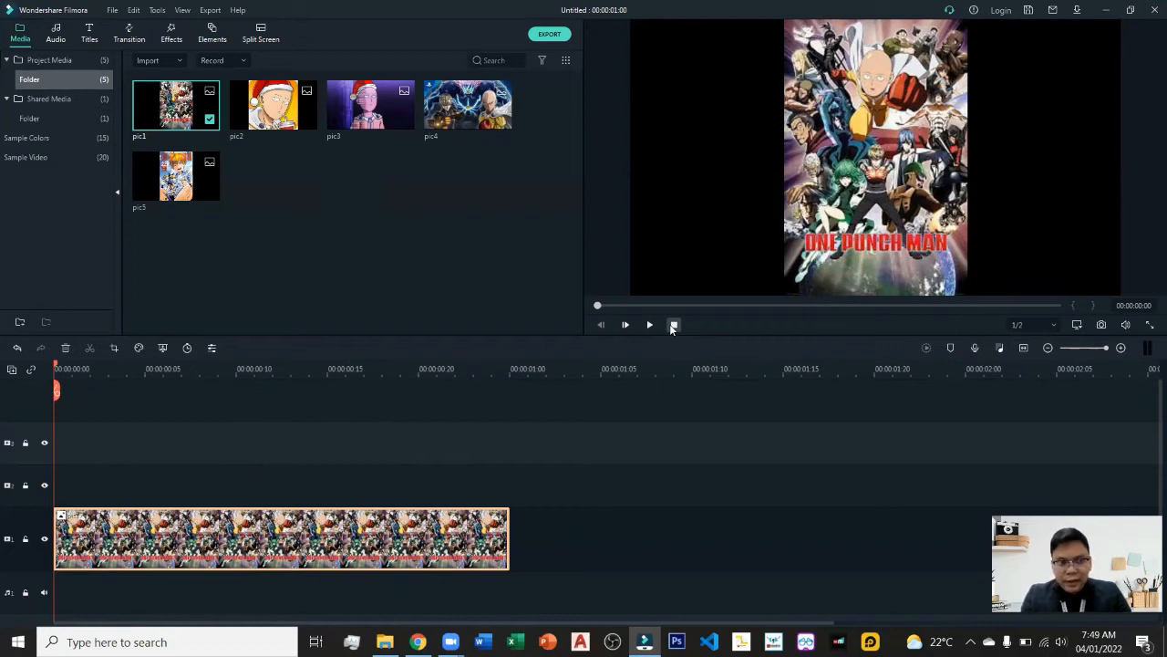
Nudge the playhead a few frames forward and back through the clip.
key(Right)
key(Right)
key(Right)
key(Right)
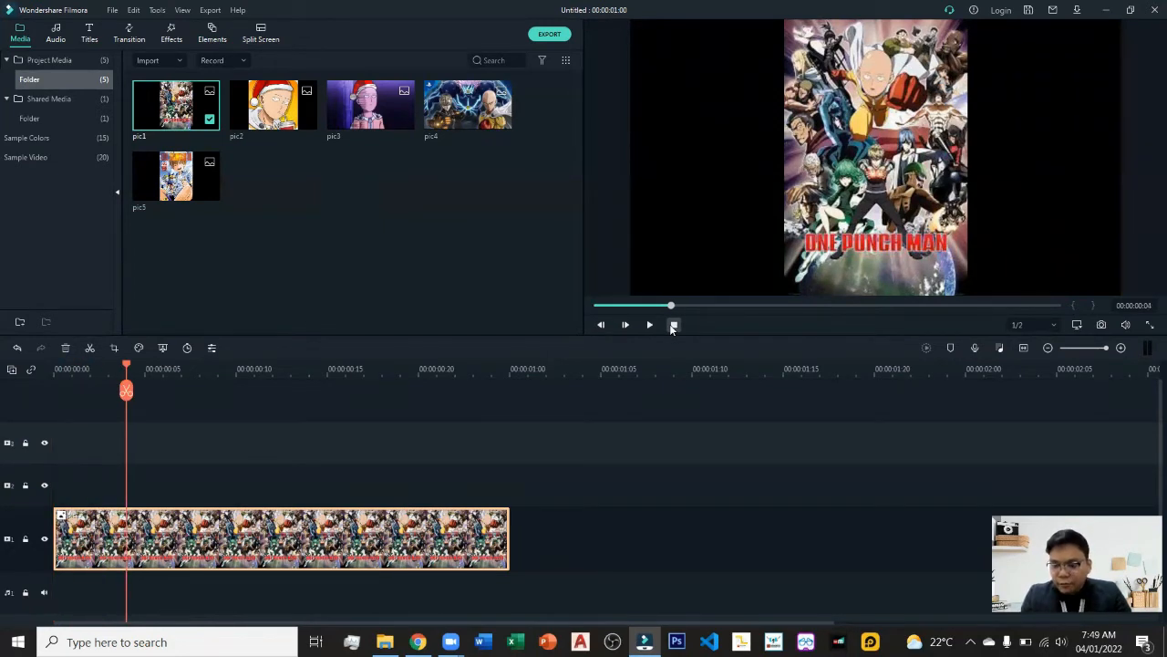
key(Left)
key(Left)
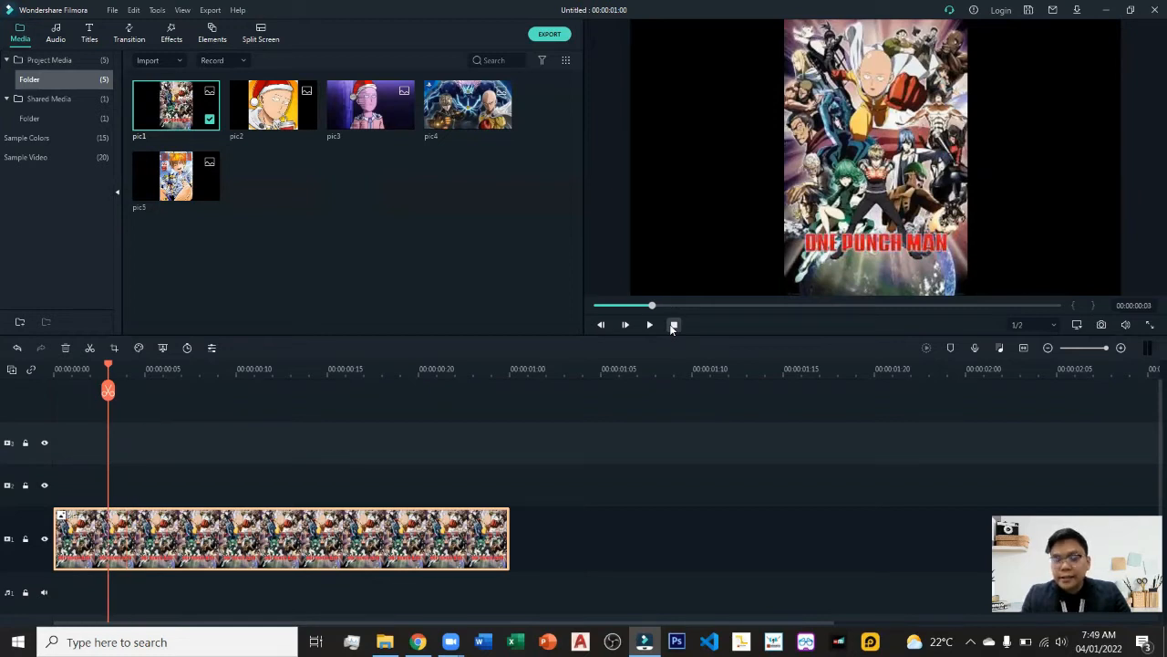
key(Right)
key(Right)
key(Right)
key(Left)
key(Left)
key(Left)
key(Left)
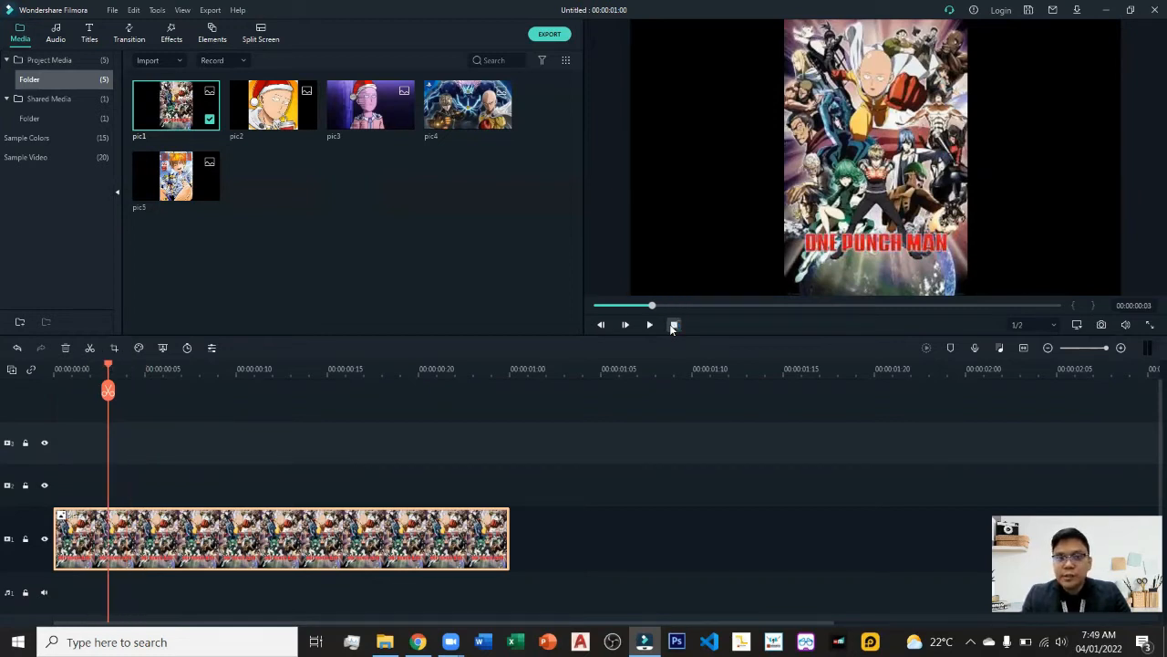
key(Right)
key(Right)
key(Left)
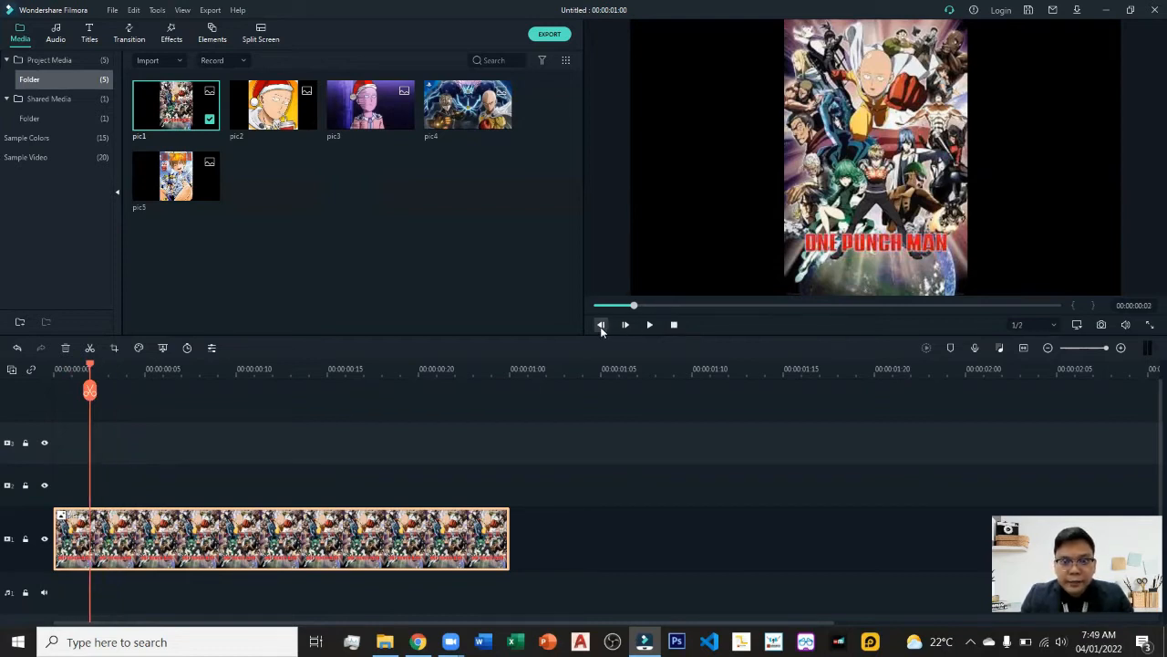
Step the playhead one frame at a time across the clip, forward and backward, to near its end.
click(628, 325)
click(602, 325)
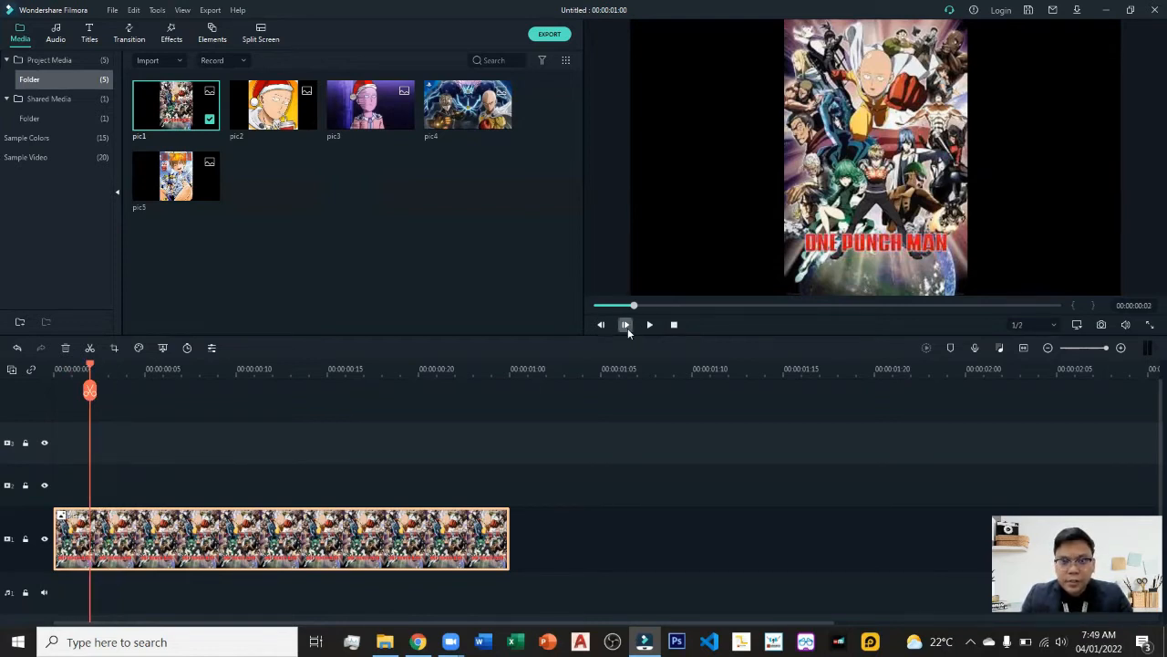
click(627, 326)
click(626, 325)
click(624, 326)
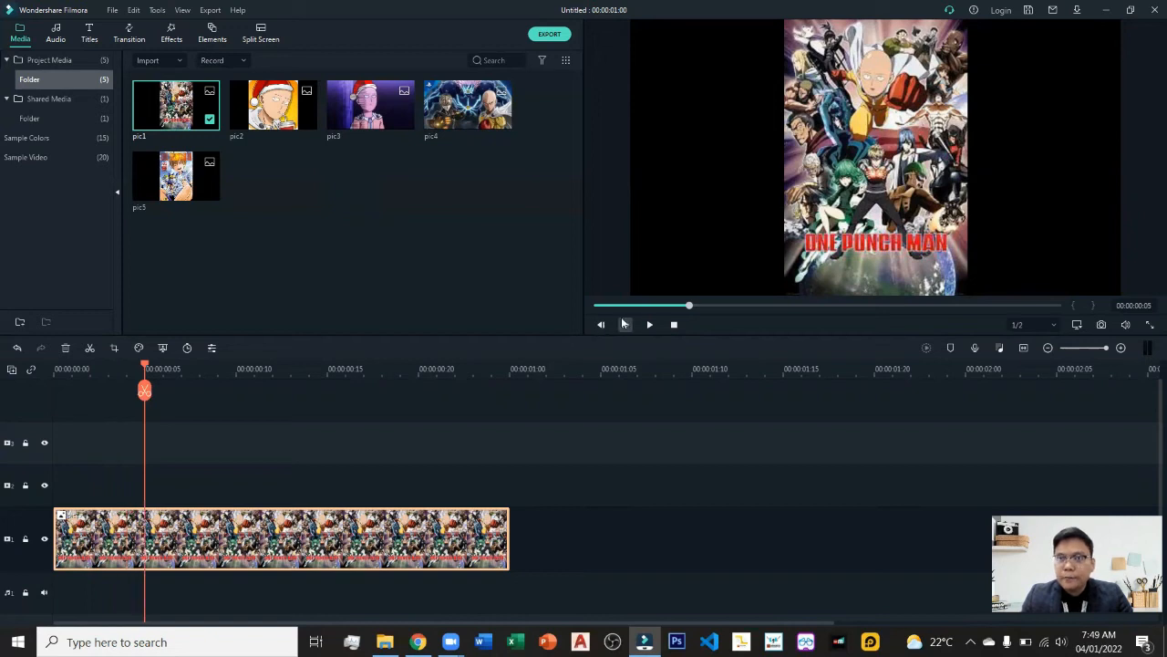
click(601, 326)
click(624, 326)
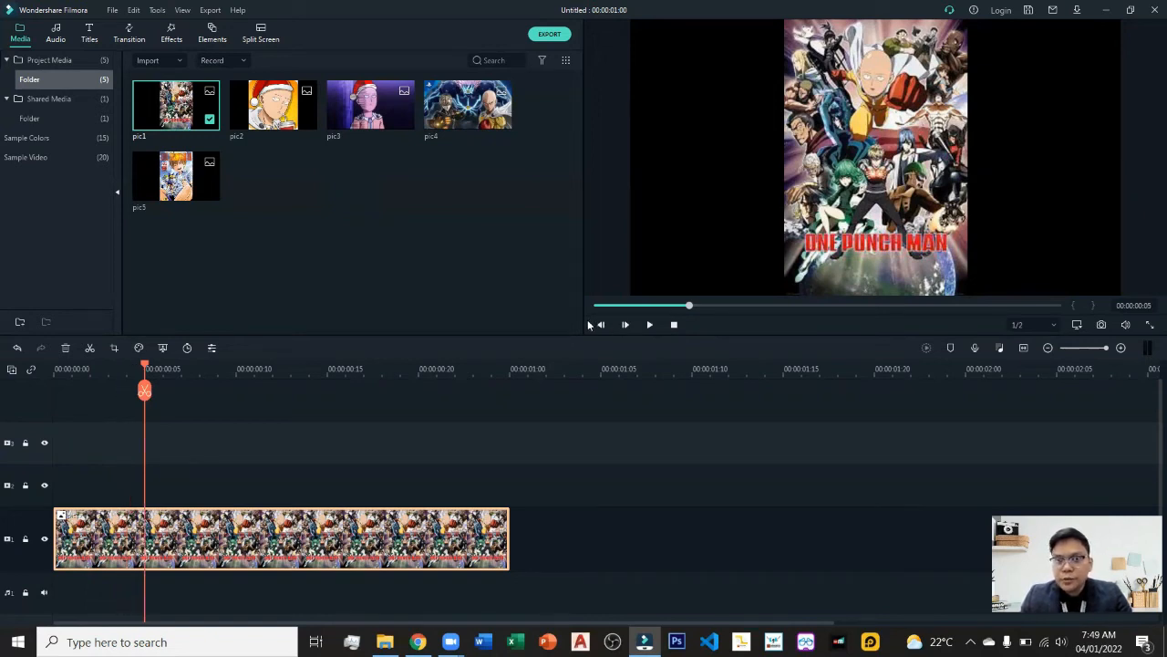
click(601, 325)
click(601, 325)
click(602, 325)
click(602, 326)
click(601, 326)
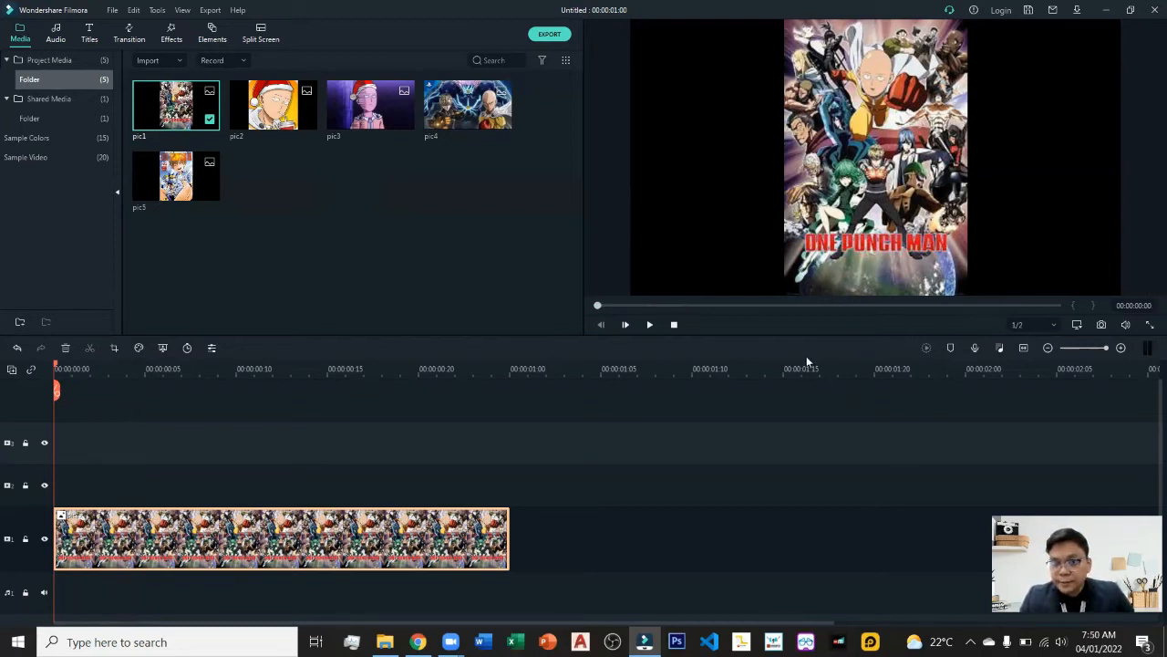
click(622, 331)
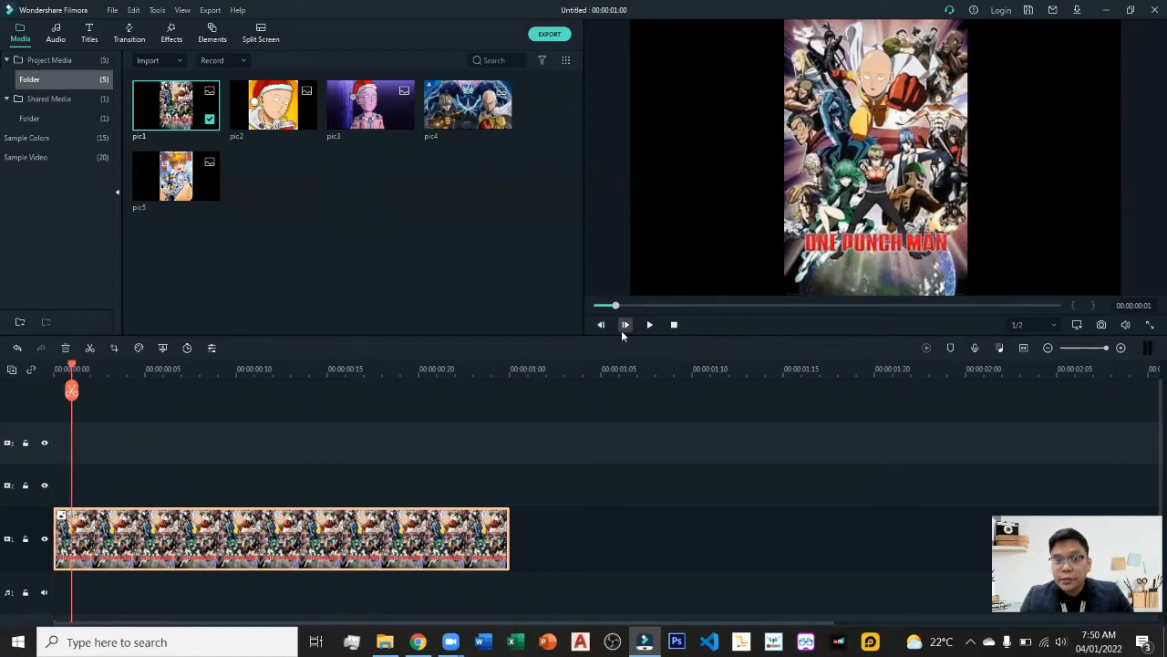
click(622, 334)
click(620, 330)
click(620, 330)
click(620, 330)
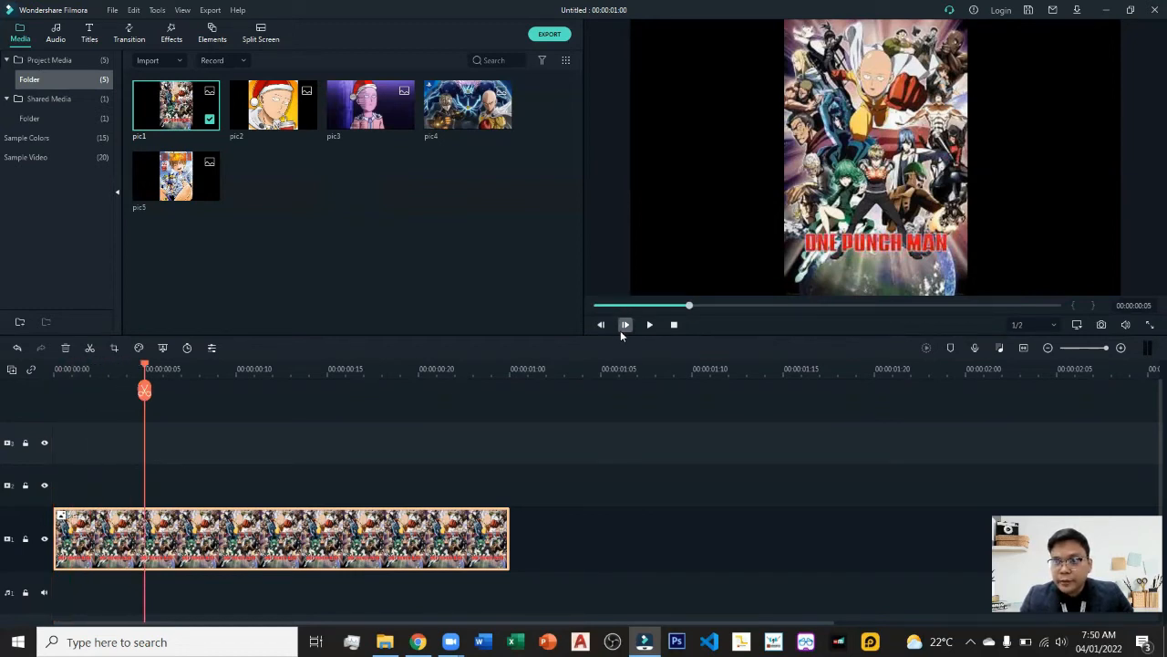
click(620, 330)
click(620, 330)
click(620, 330)
click(620, 330)
click(621, 330)
click(620, 331)
click(620, 330)
click(620, 330)
click(620, 330)
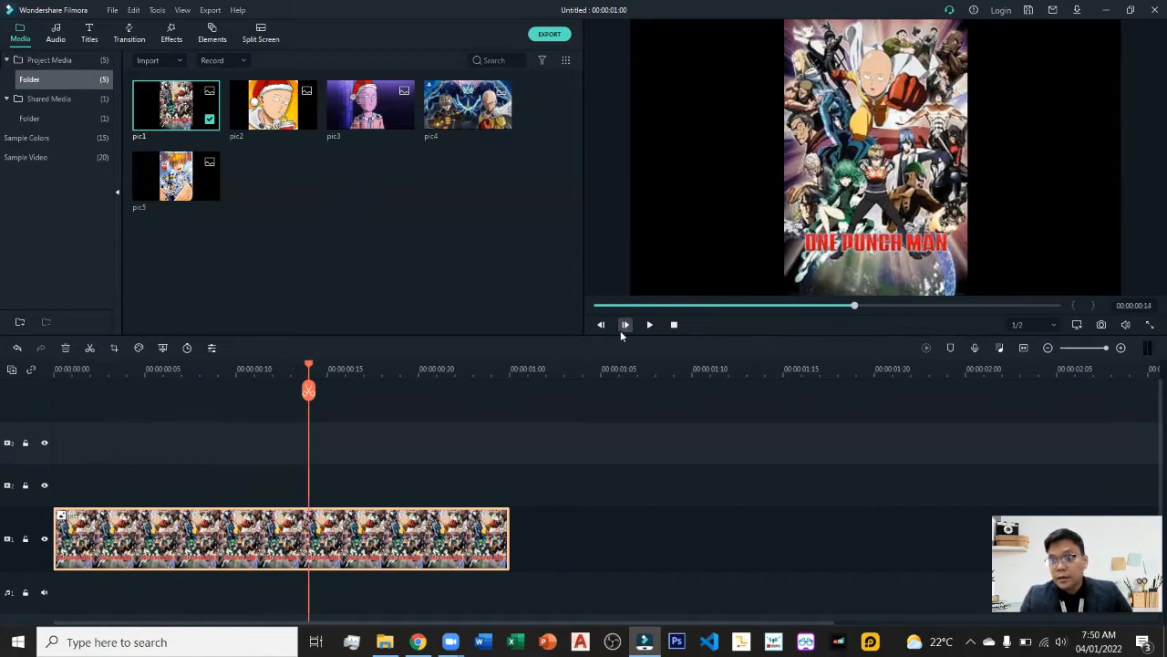
click(620, 331)
click(621, 330)
click(620, 330)
double_click(620, 330)
click(620, 330)
double_click(620, 330)
click(620, 330)
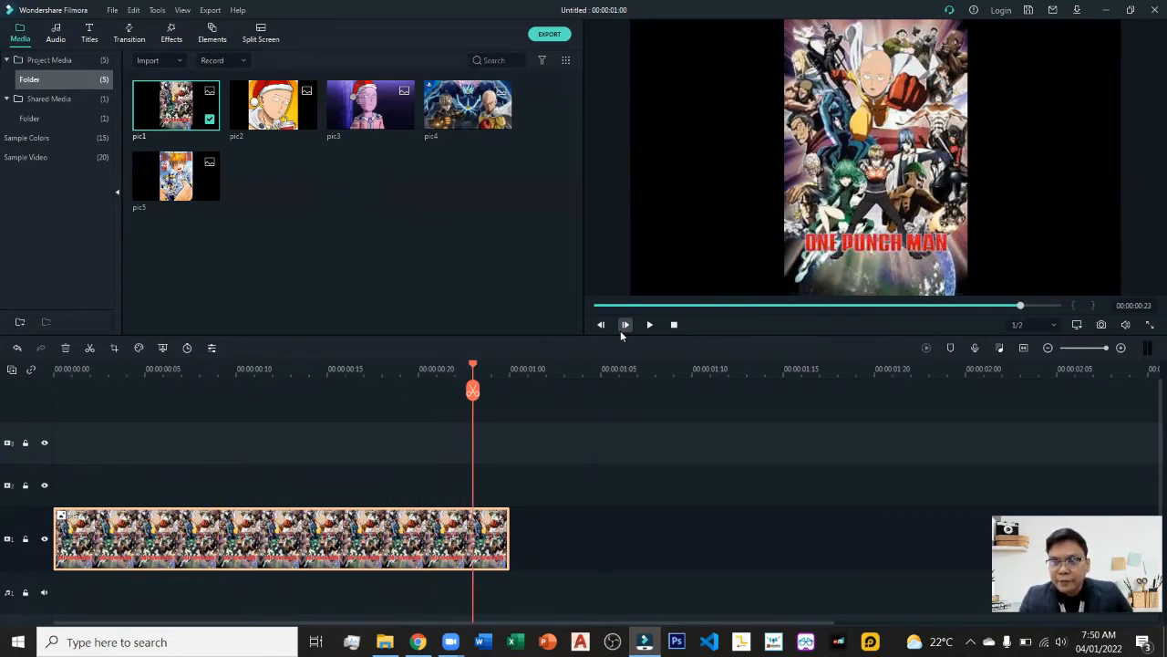
click(621, 330)
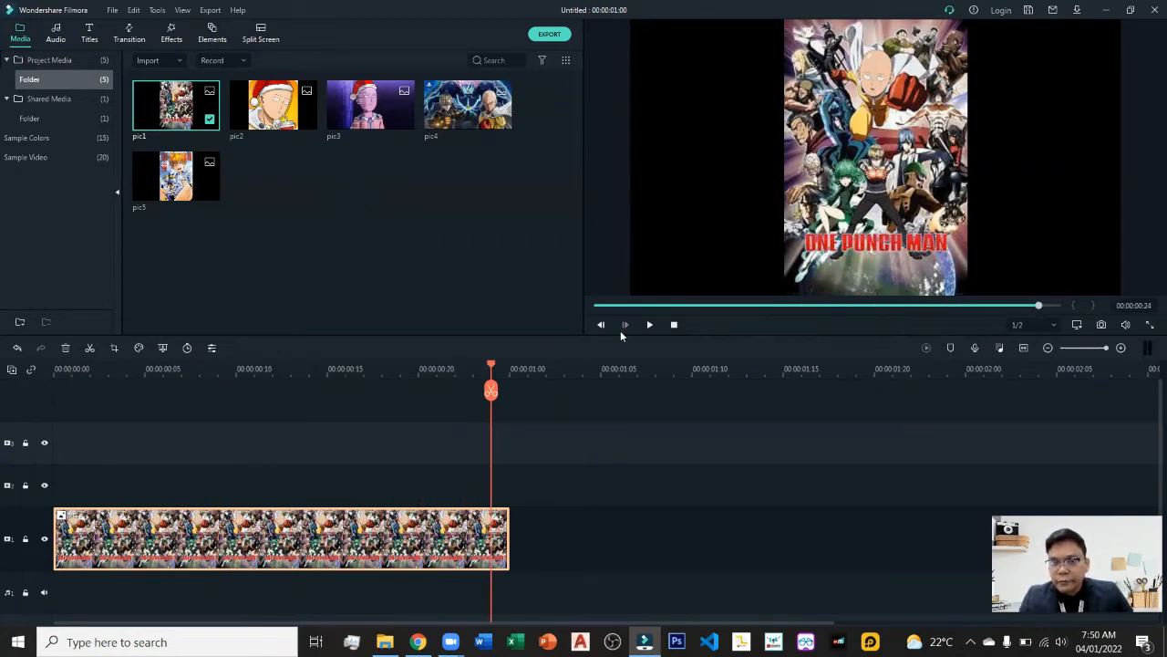
Return to the start, play the clip, and stop playback twice.
click(675, 330)
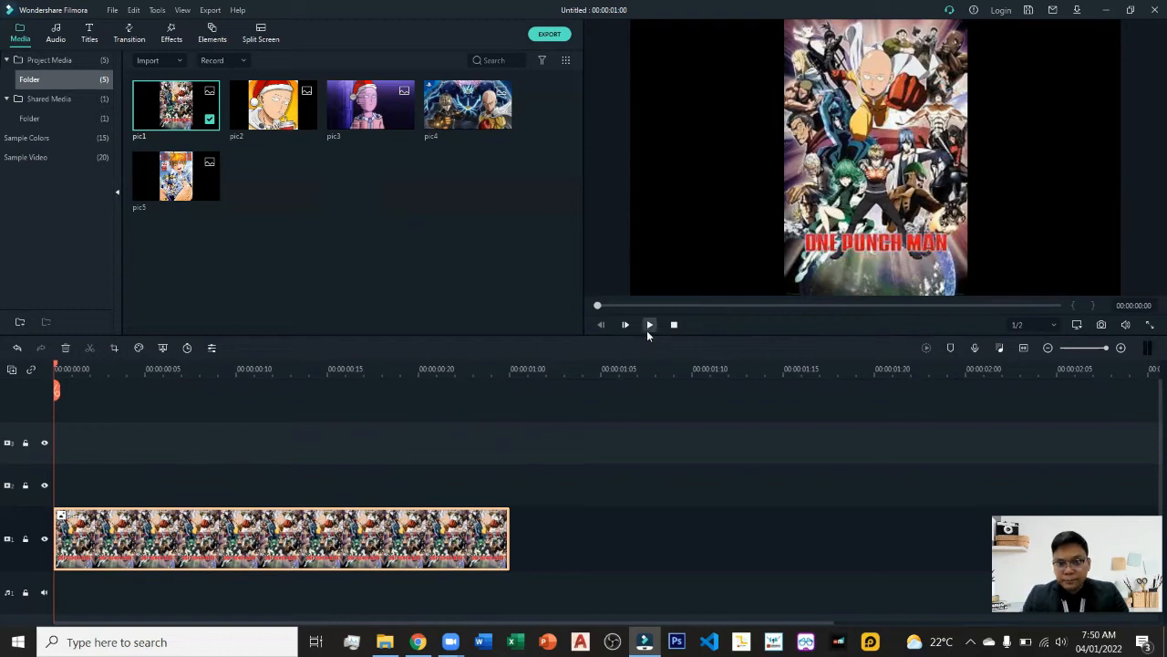
click(648, 325)
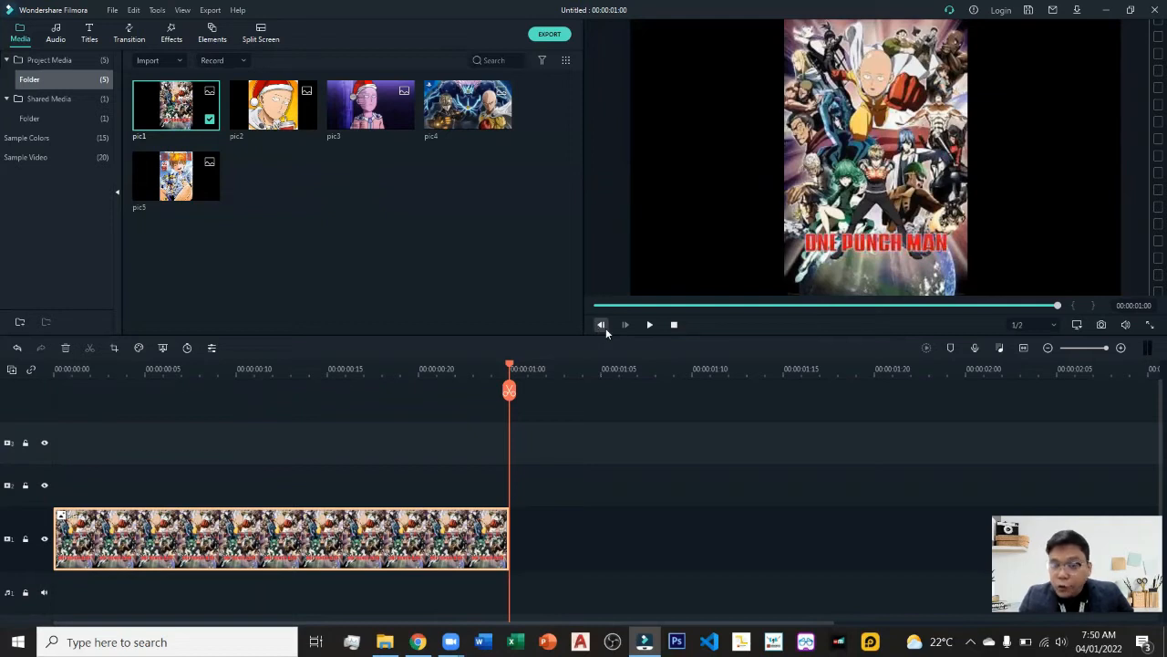
click(675, 326)
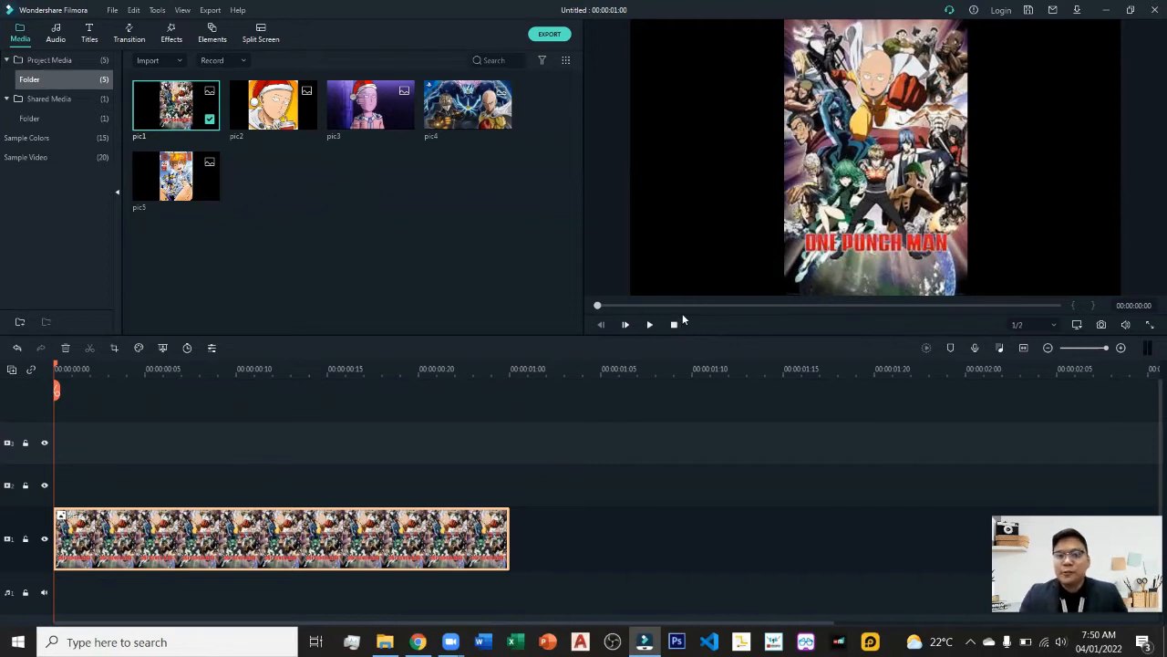
click(627, 325)
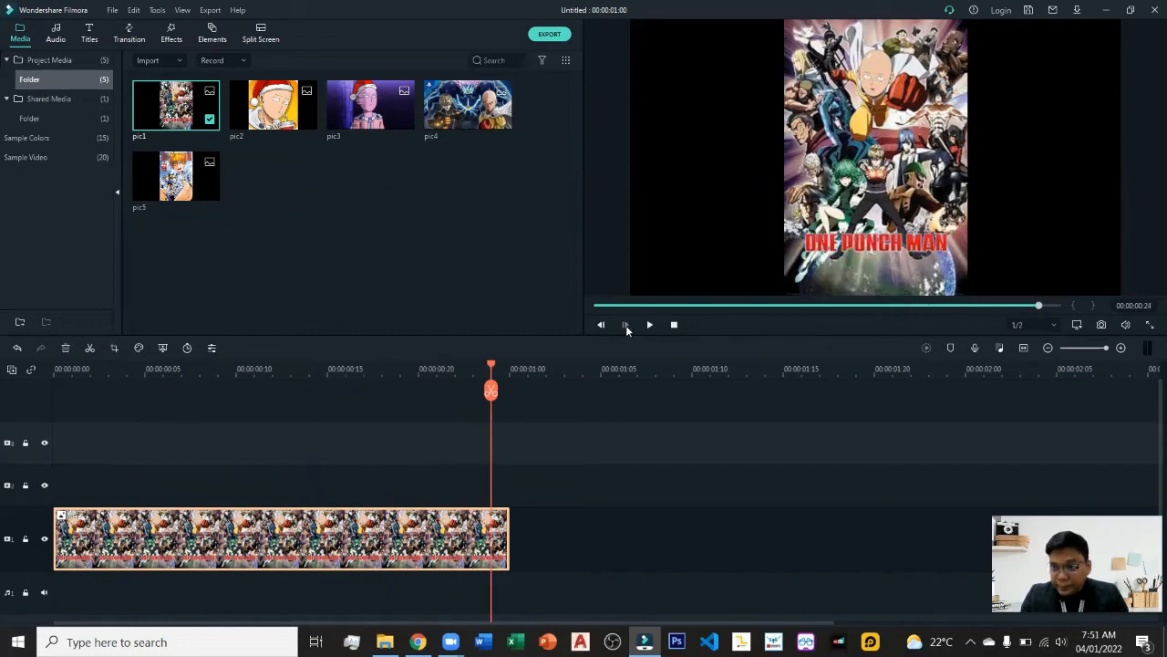
click(675, 326)
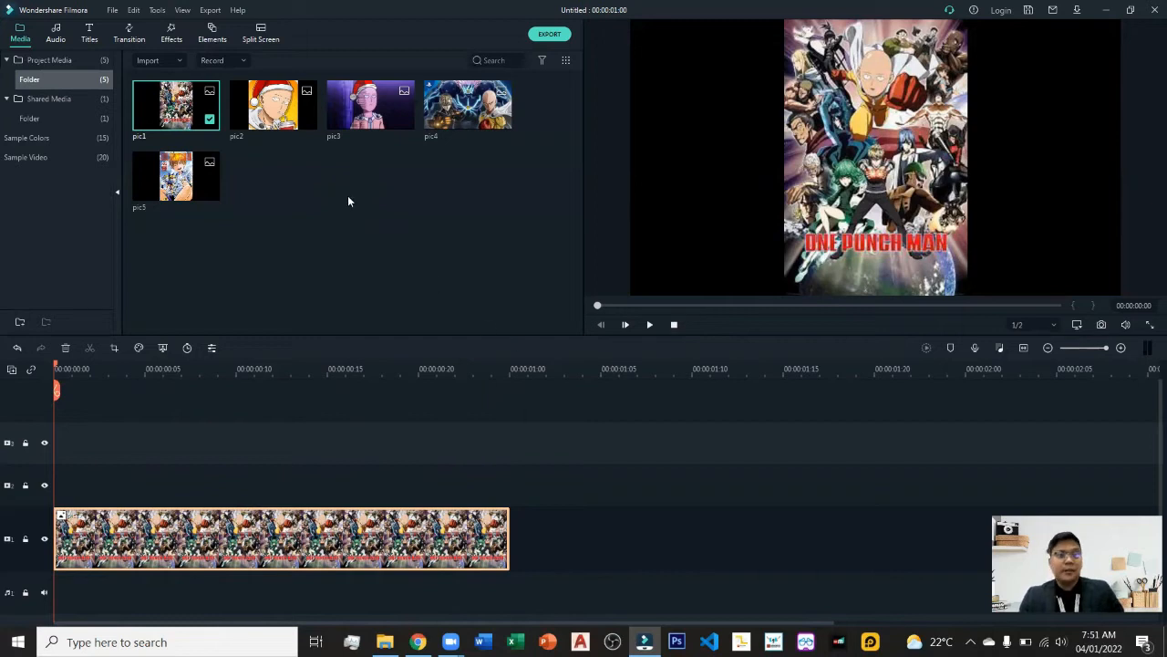
Open the Audio Mixer dialog and reposition its window.
click(1047, 347)
click(1046, 348)
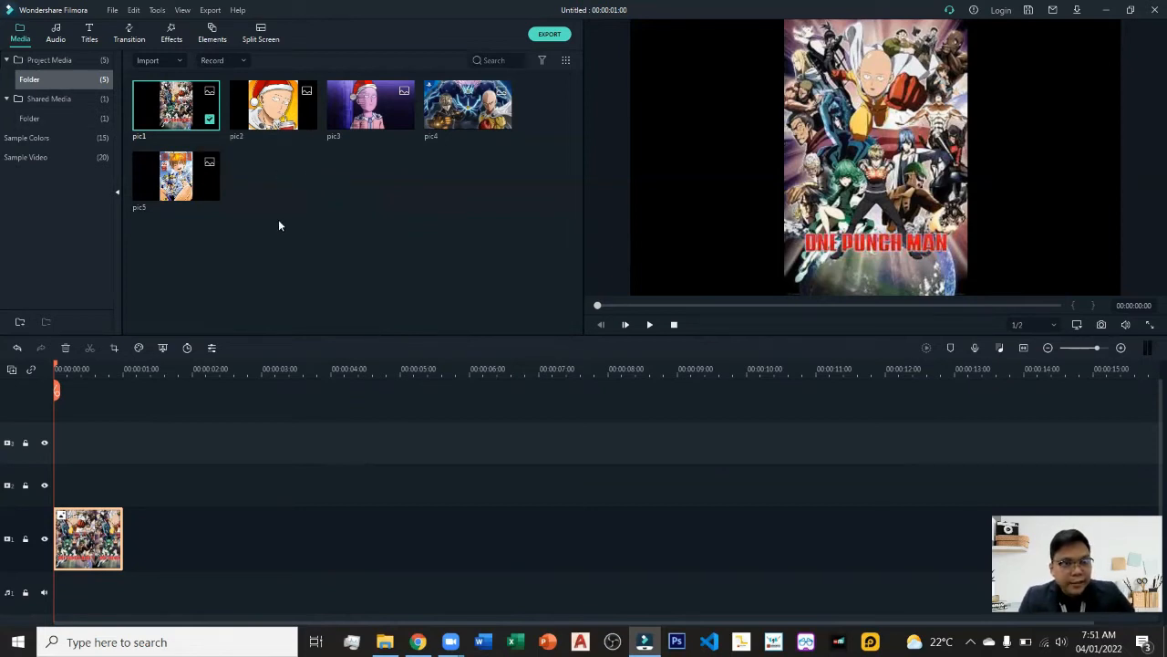
click(1000, 349)
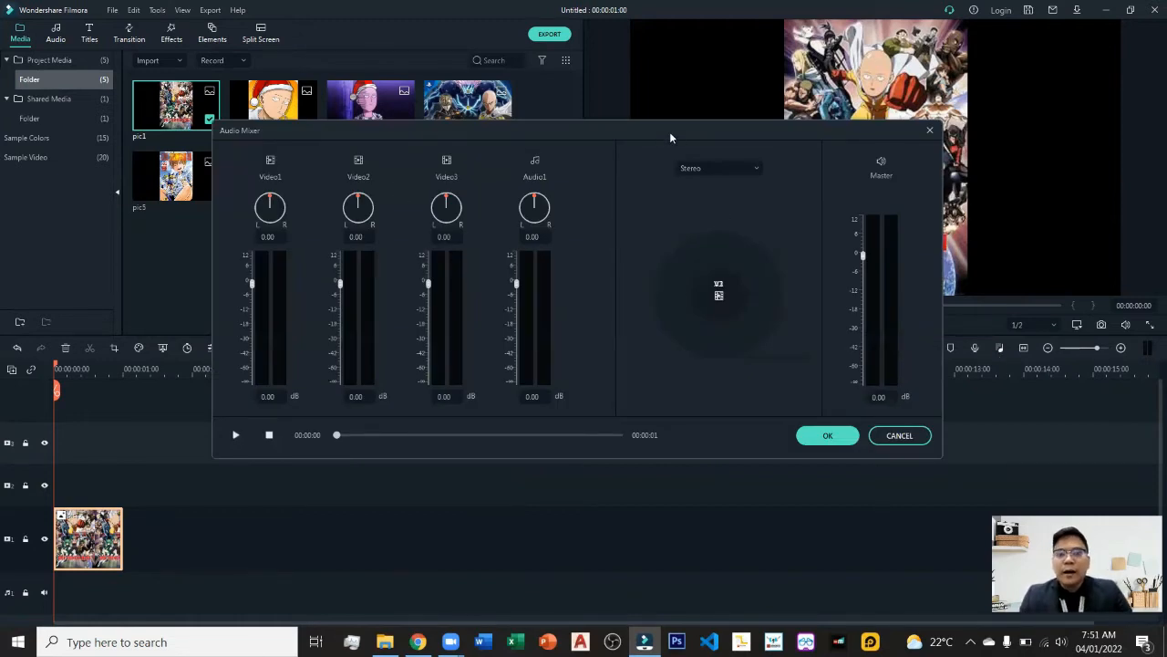
drag(669, 137, 593, 160)
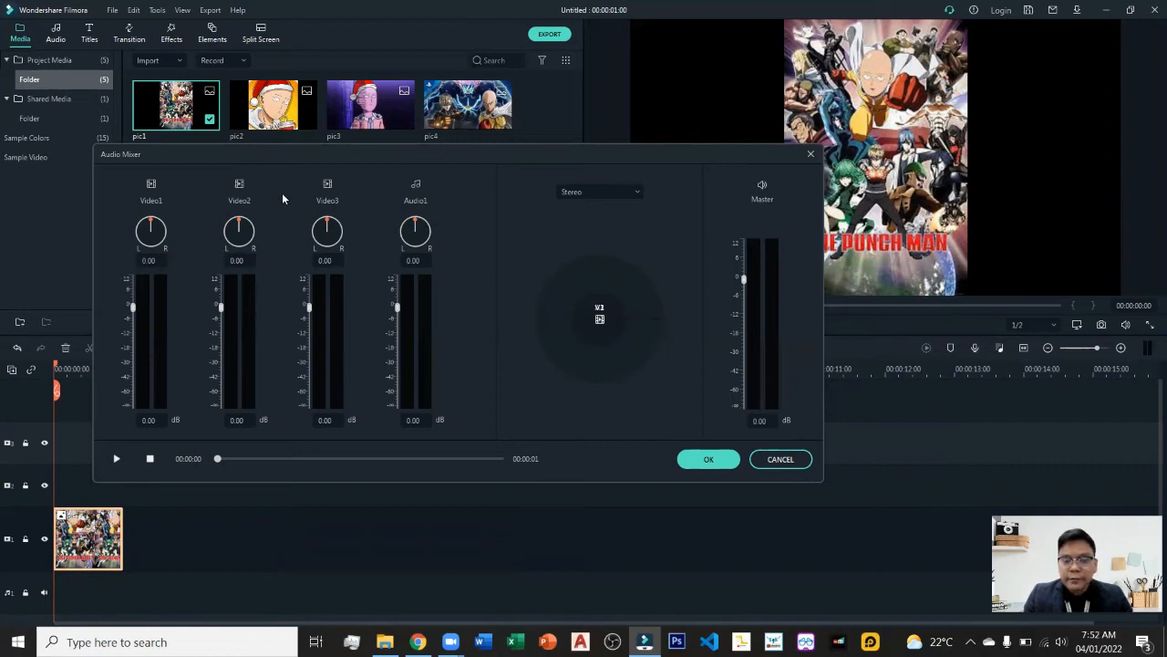
Close the Audio Mixer without changes and scrub the playhead along the picture clip.
click(781, 460)
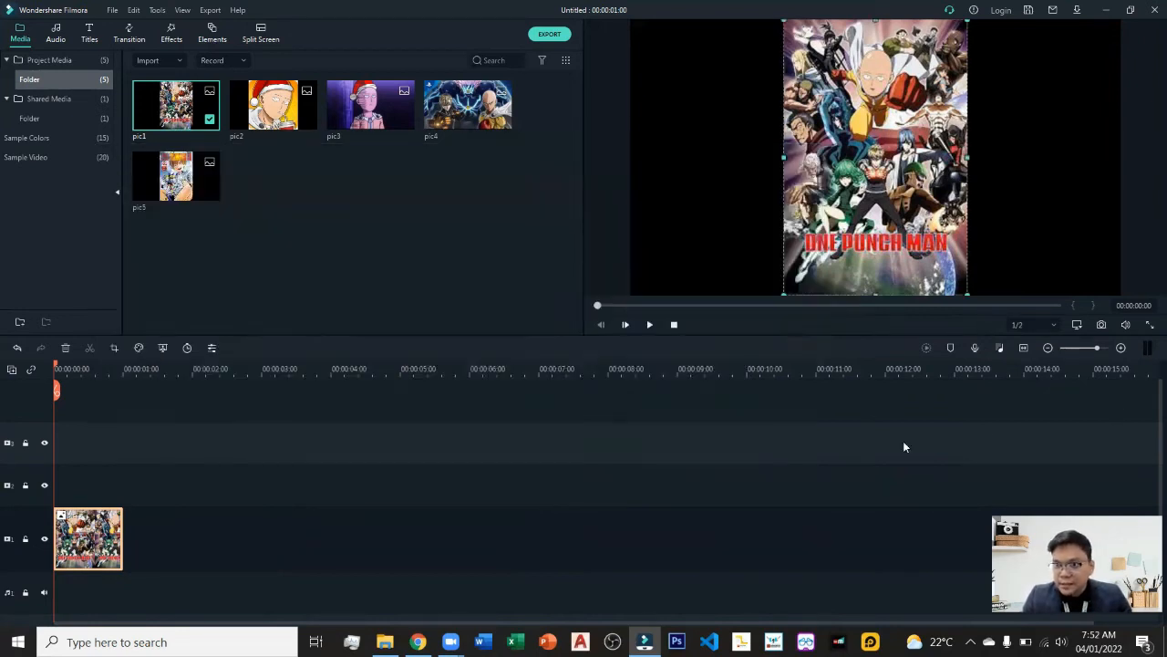
click(975, 347)
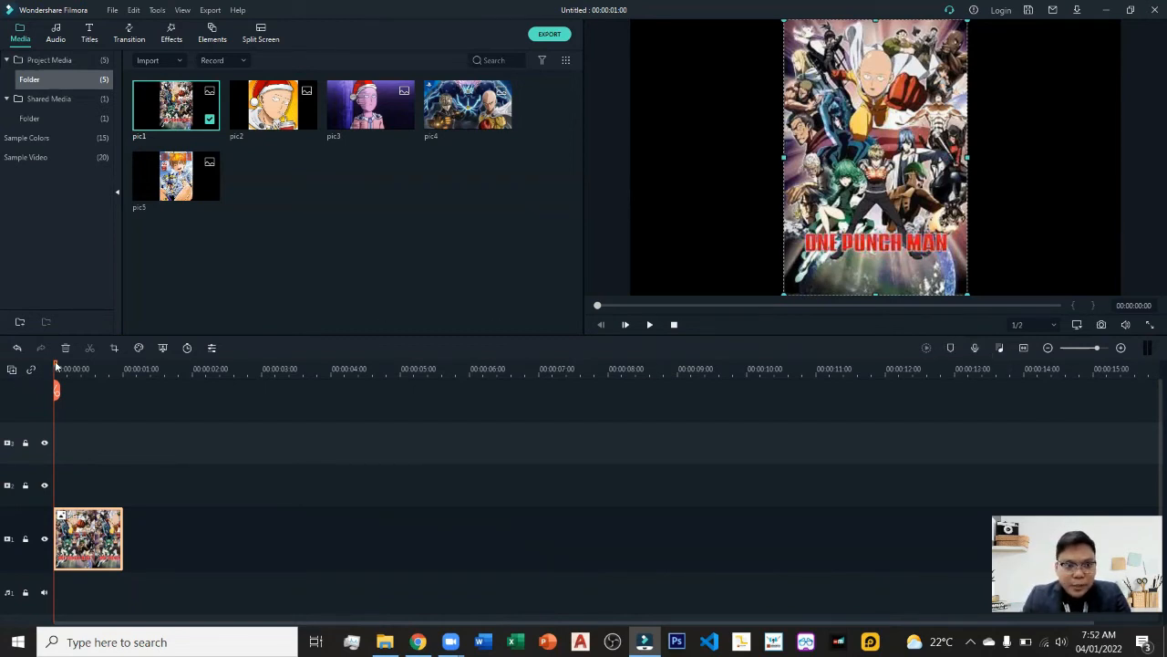
drag(55, 365, 106, 390)
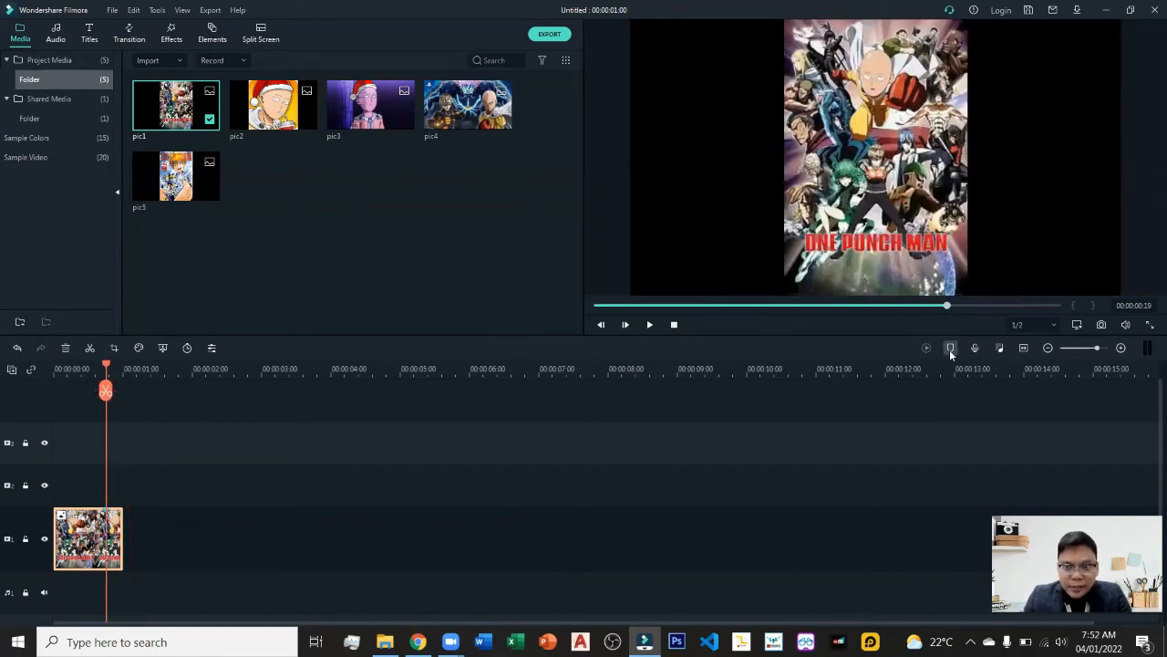
drag(106, 366, 187, 365)
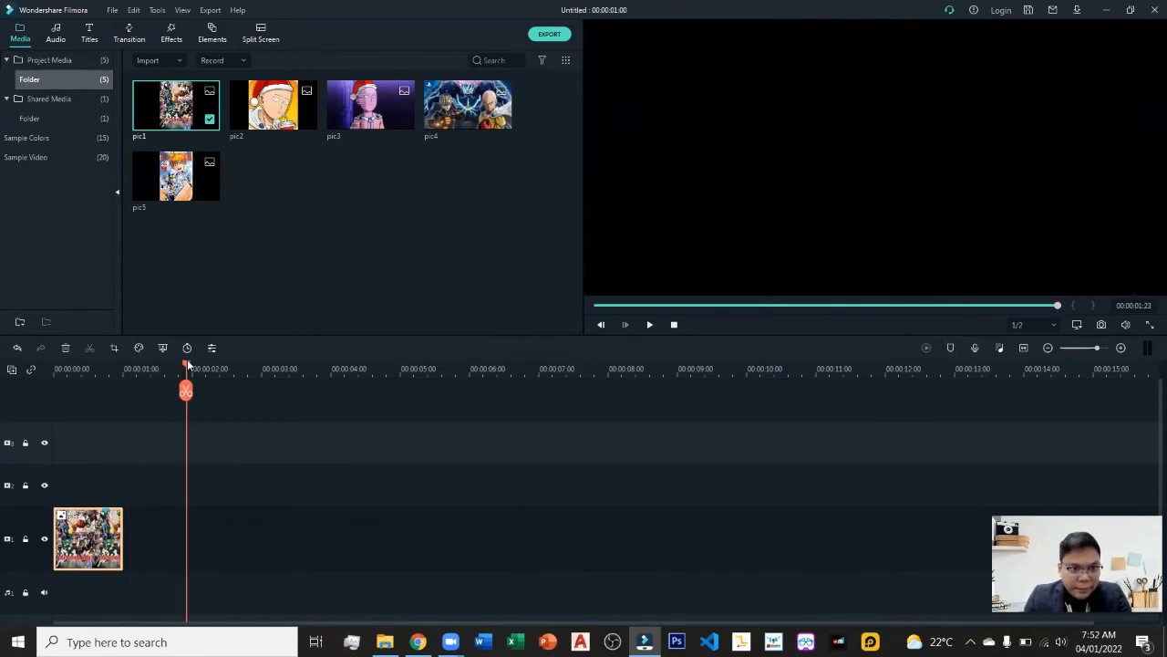
Zoom into the timeline and split the picture clip at about 00:00:00:10.
click(1121, 348)
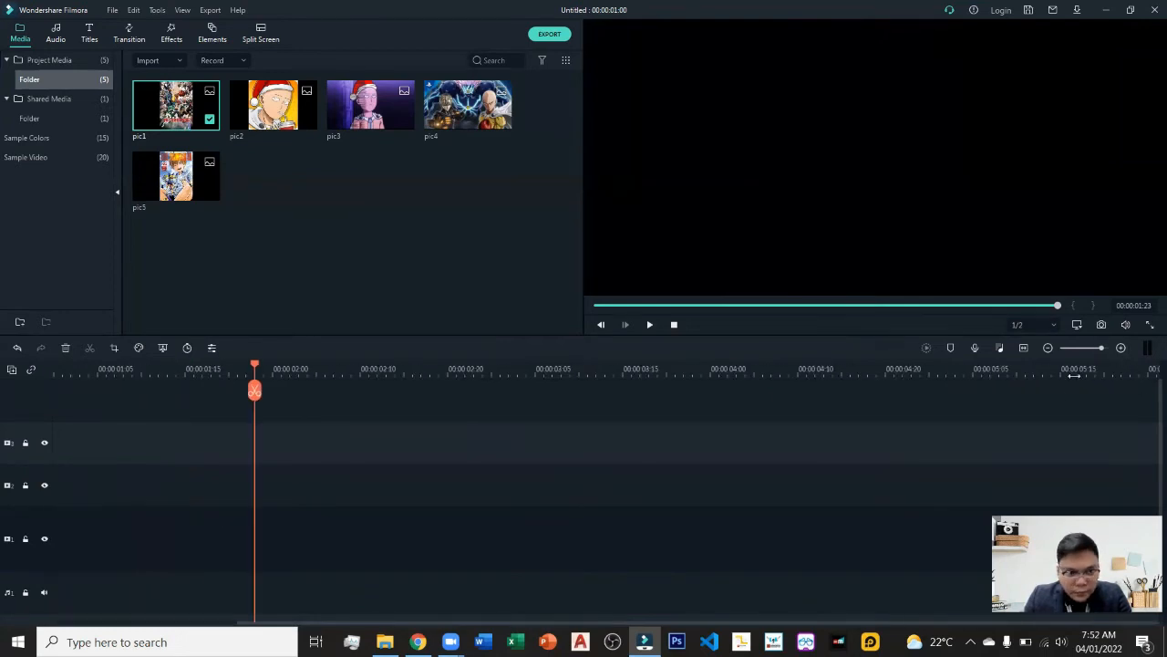
click(1024, 347)
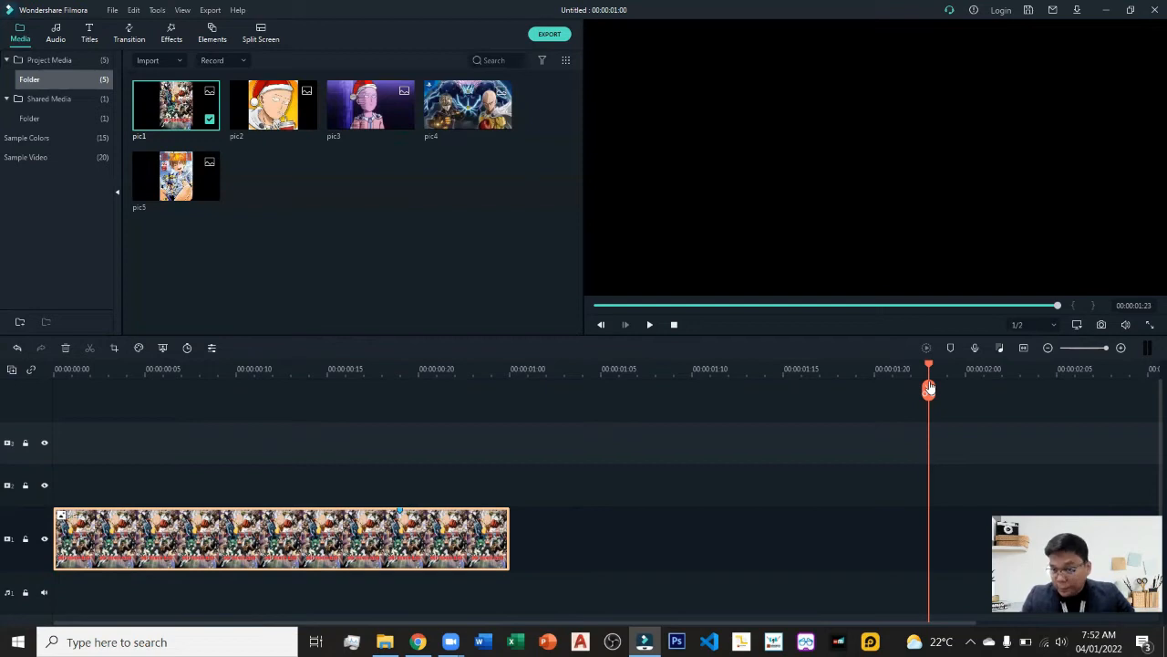
drag(928, 389, 292, 452)
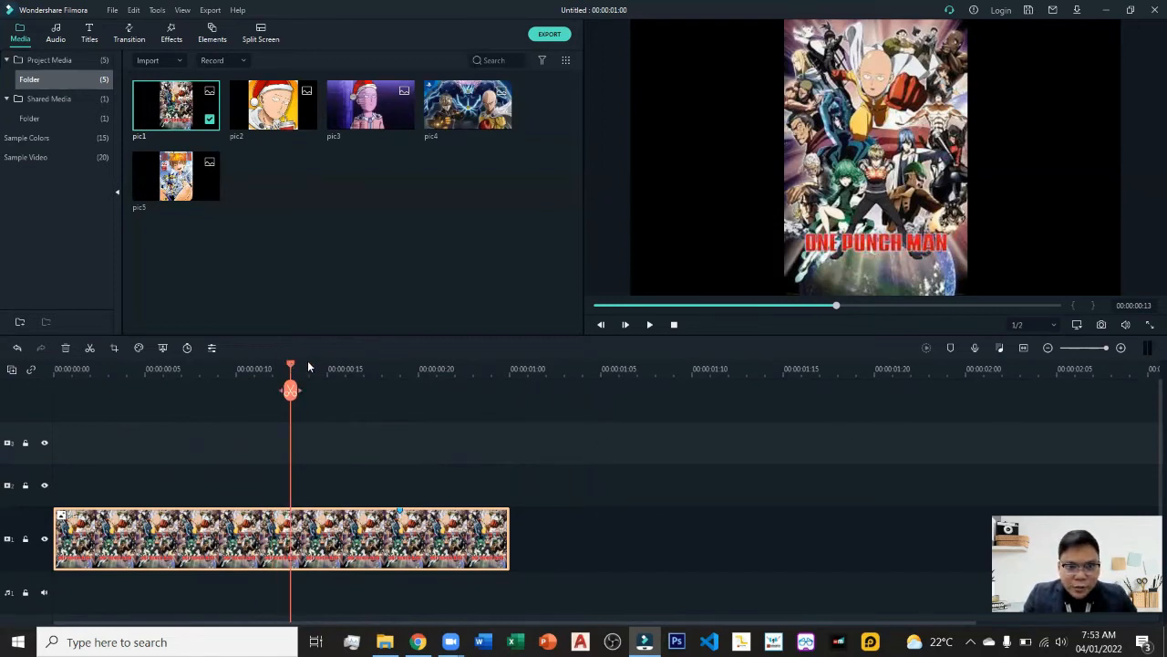
key(Left)
key(Left)
key(Left)
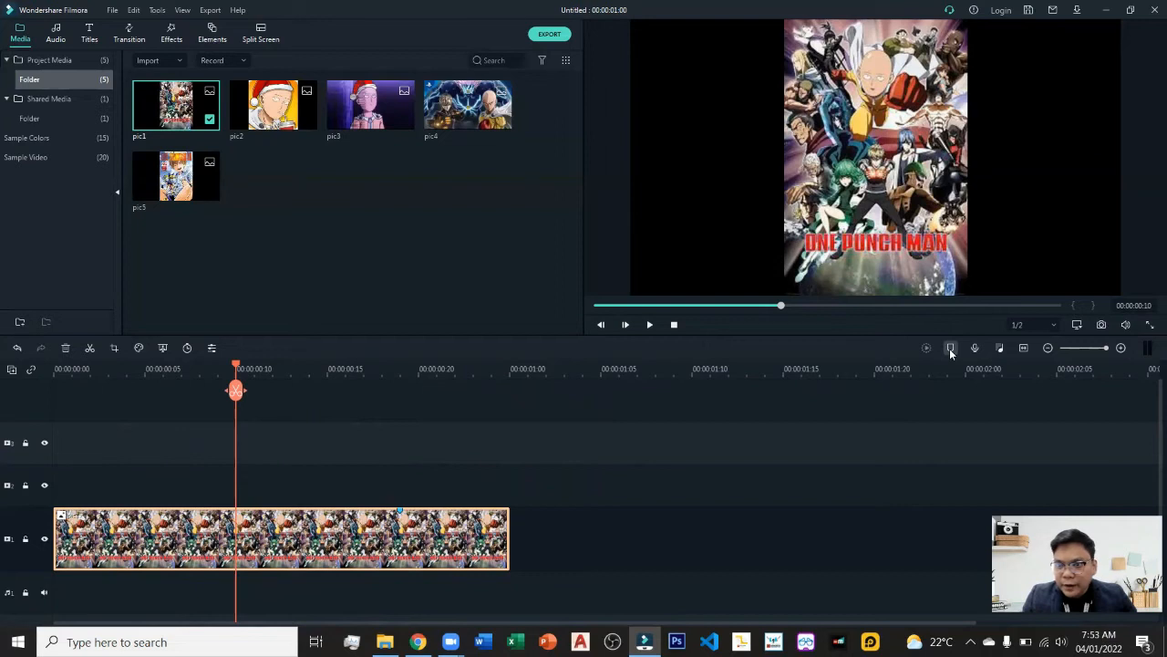
drag(235, 366, 40, 382)
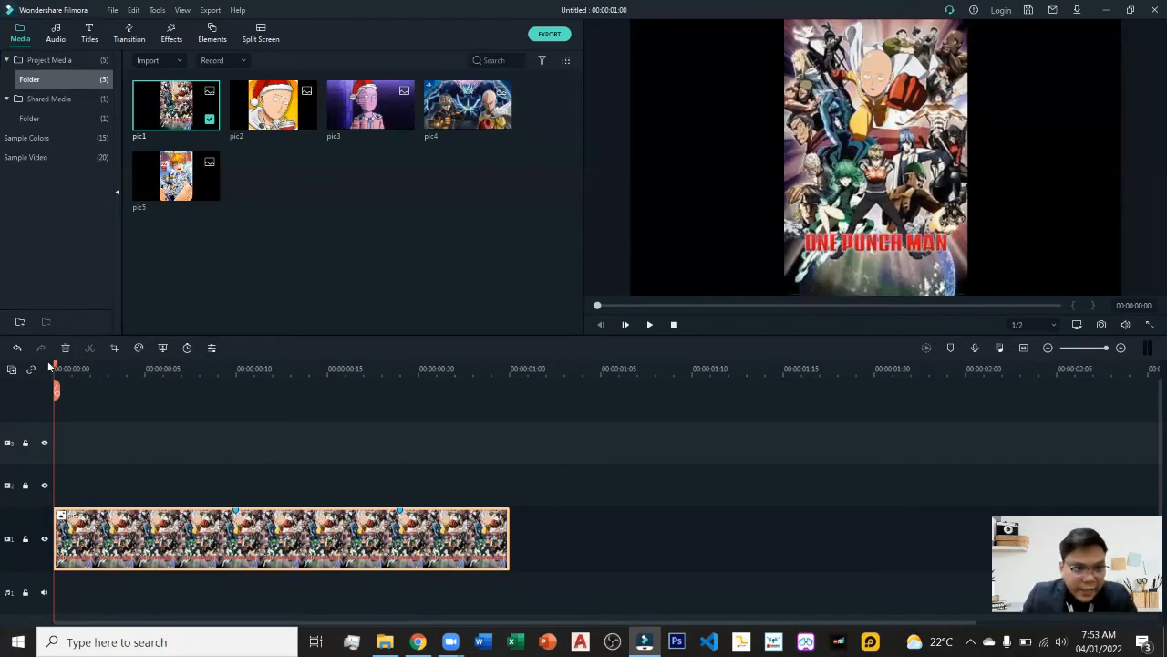
drag(58, 369, 235, 366)
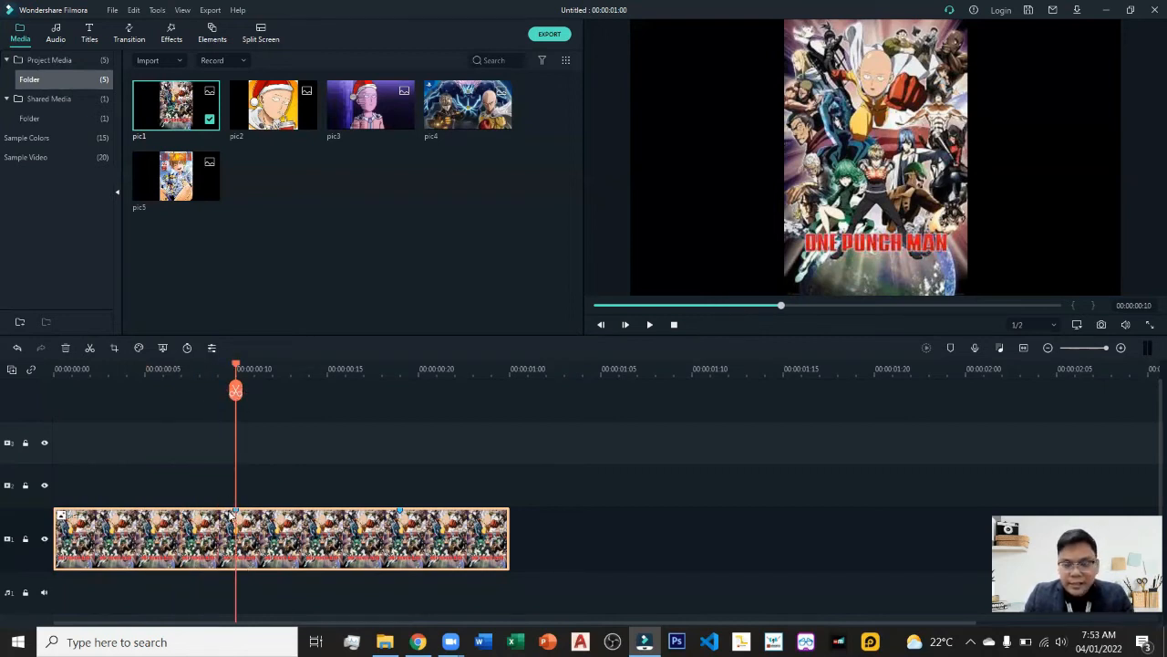
click(236, 392)
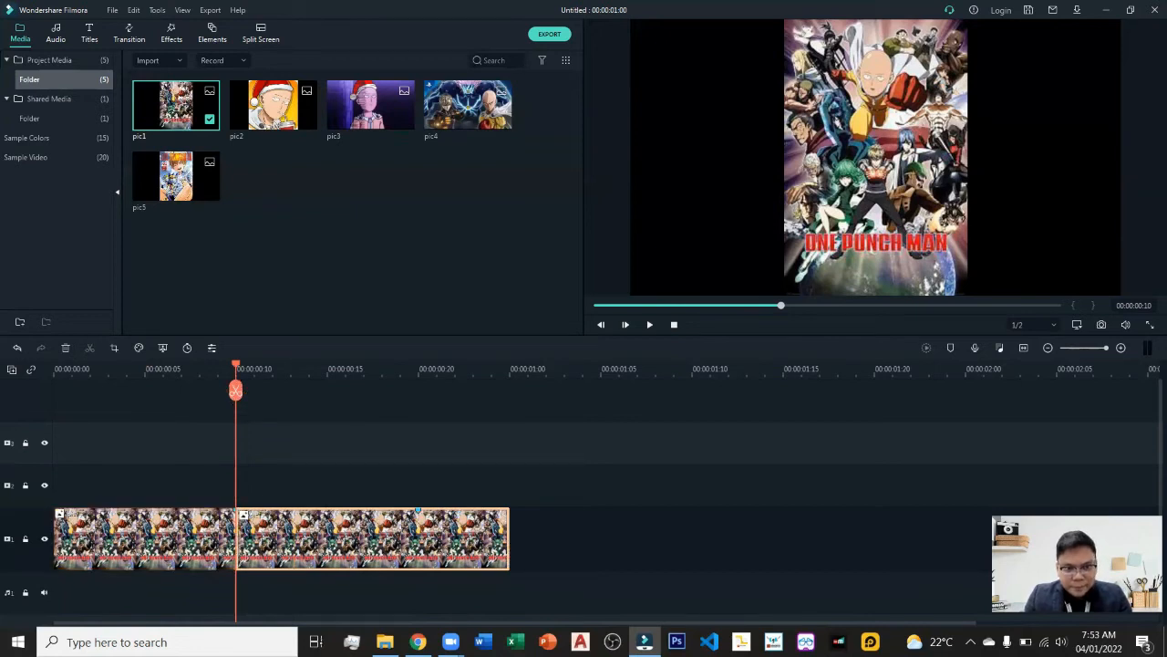
Move the second clip segment up to track 2, back to the main track, and onto track 2 again at the split point.
drag(326, 532, 390, 456)
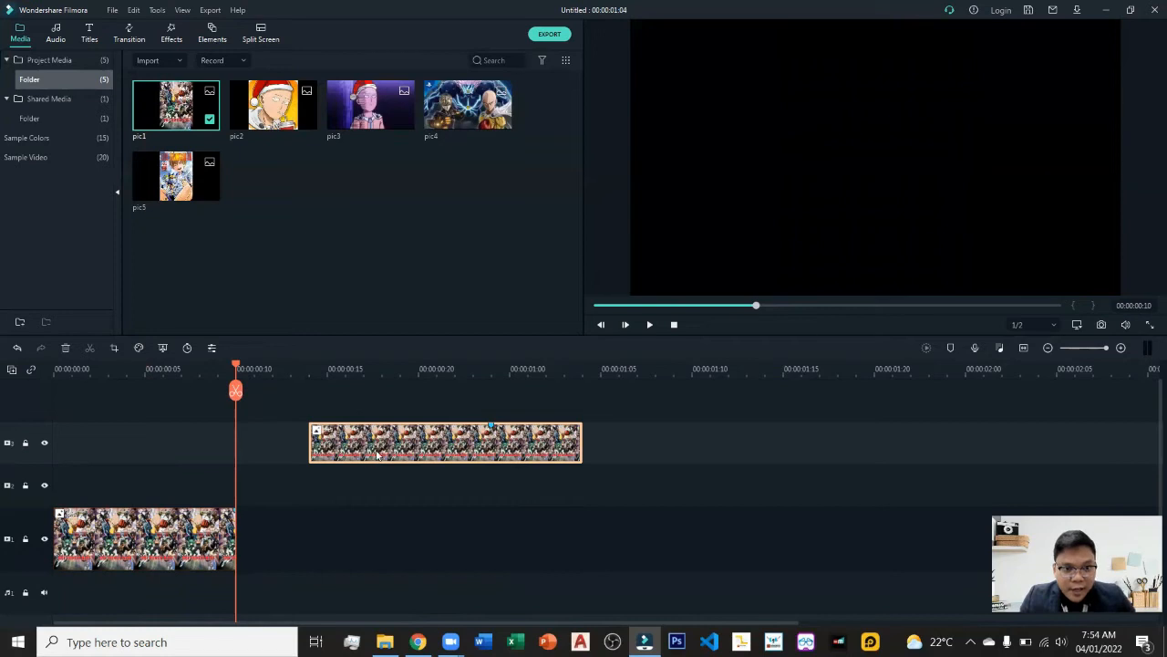
drag(376, 455, 350, 546)
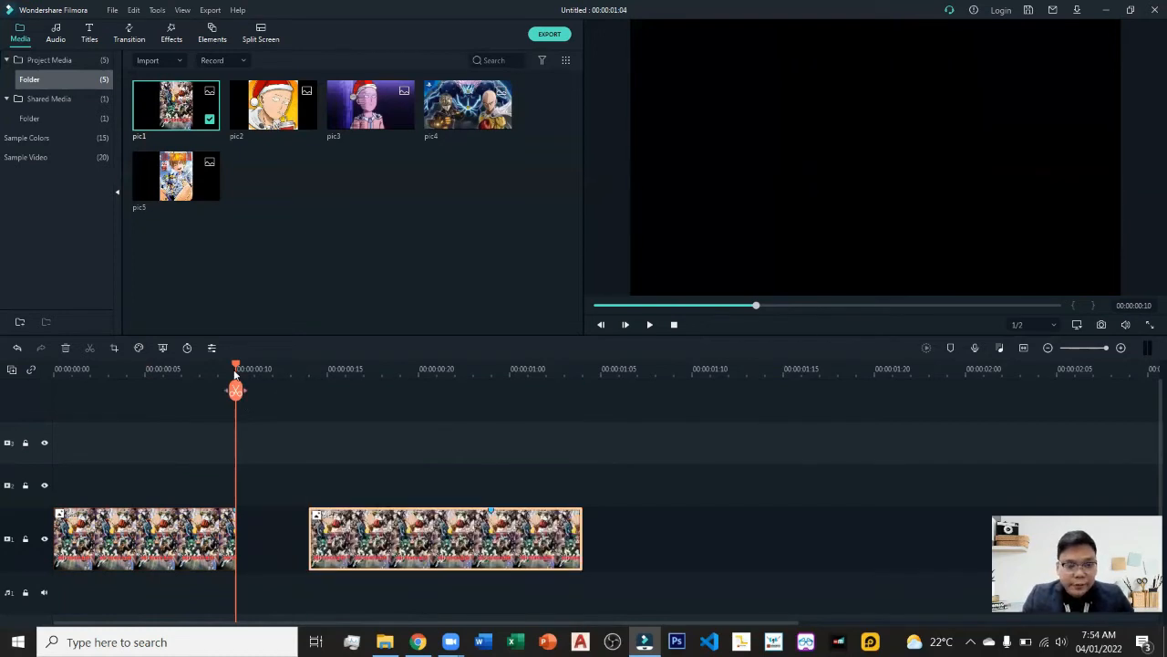
drag(235, 374, 5, 391)
drag(406, 524, 341, 494)
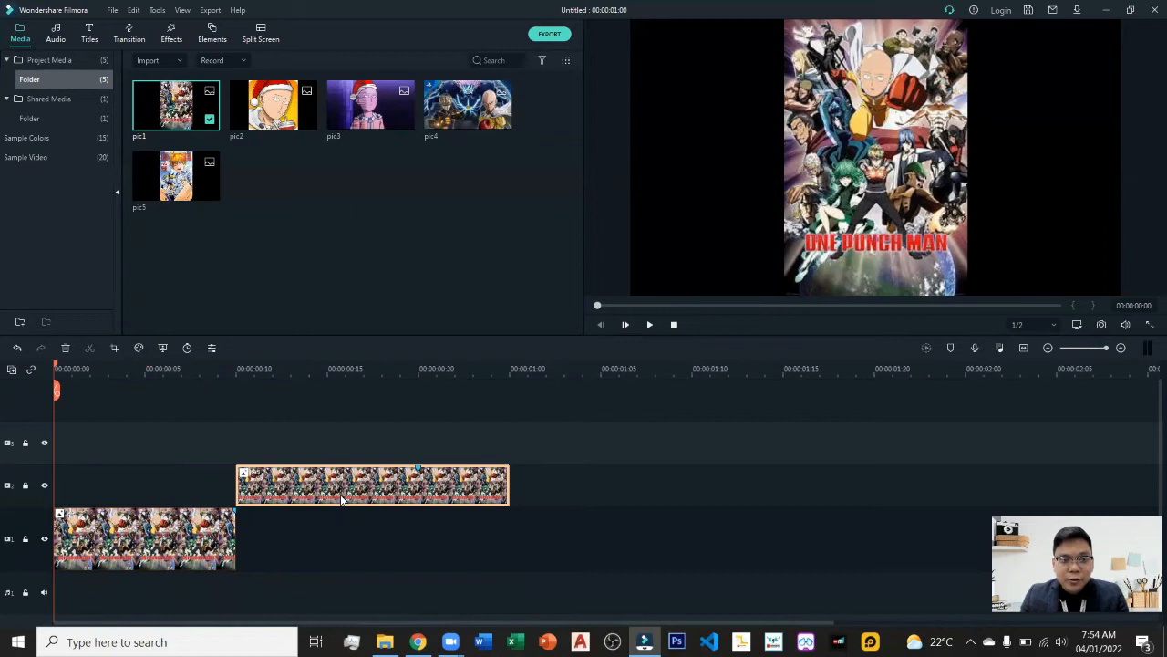
Undo the segment moves and the split, toggling redo and undo on the split before ending unsplit.
click(16, 348)
click(15, 349)
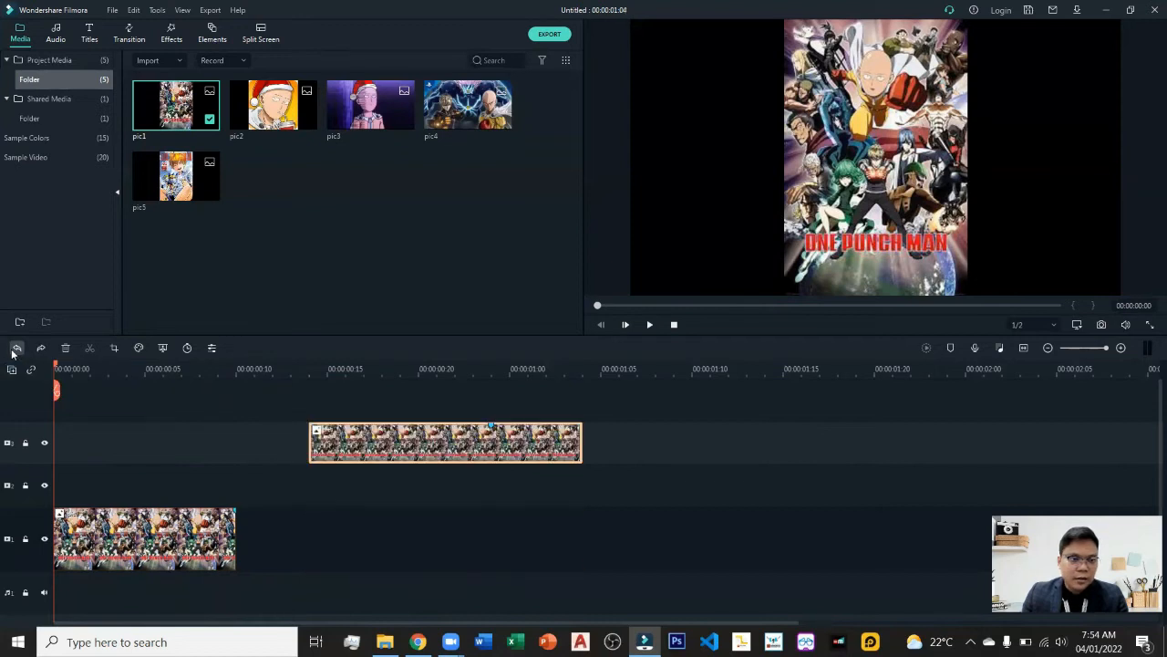
click(15, 348)
click(16, 349)
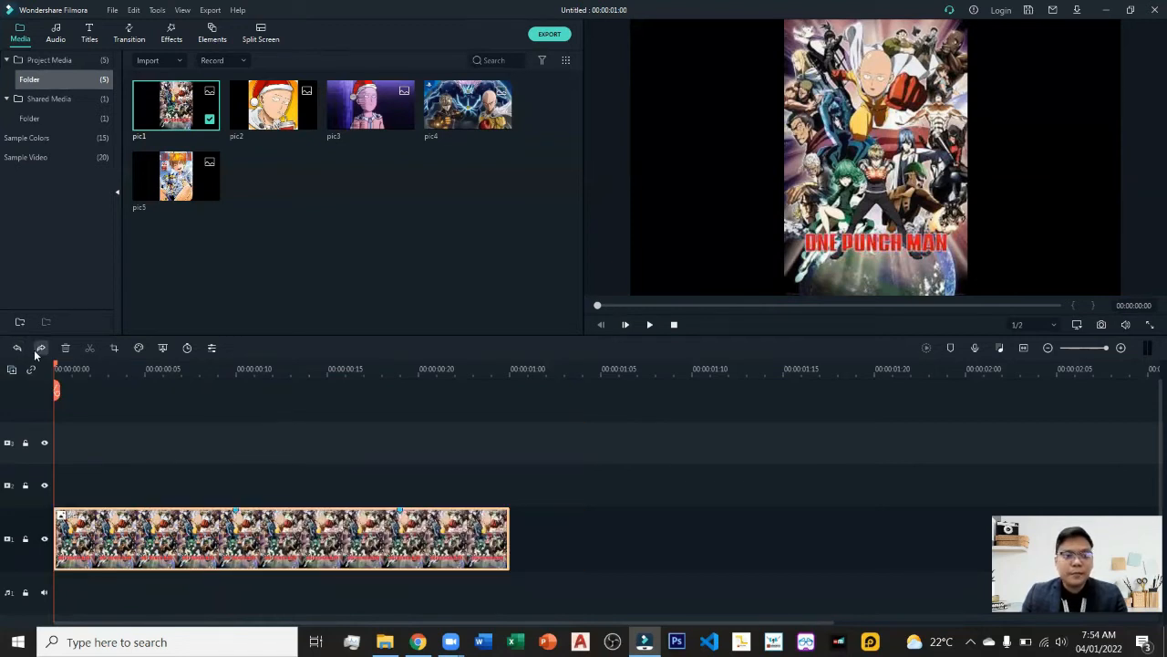
click(40, 348)
click(20, 349)
click(39, 350)
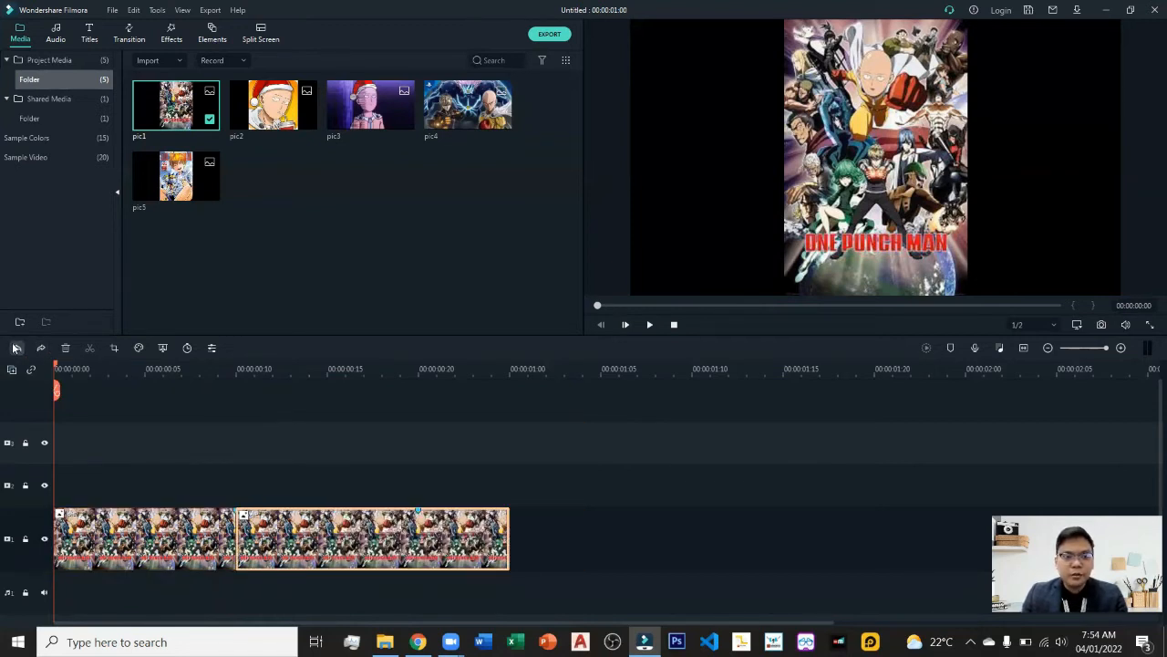
click(20, 349)
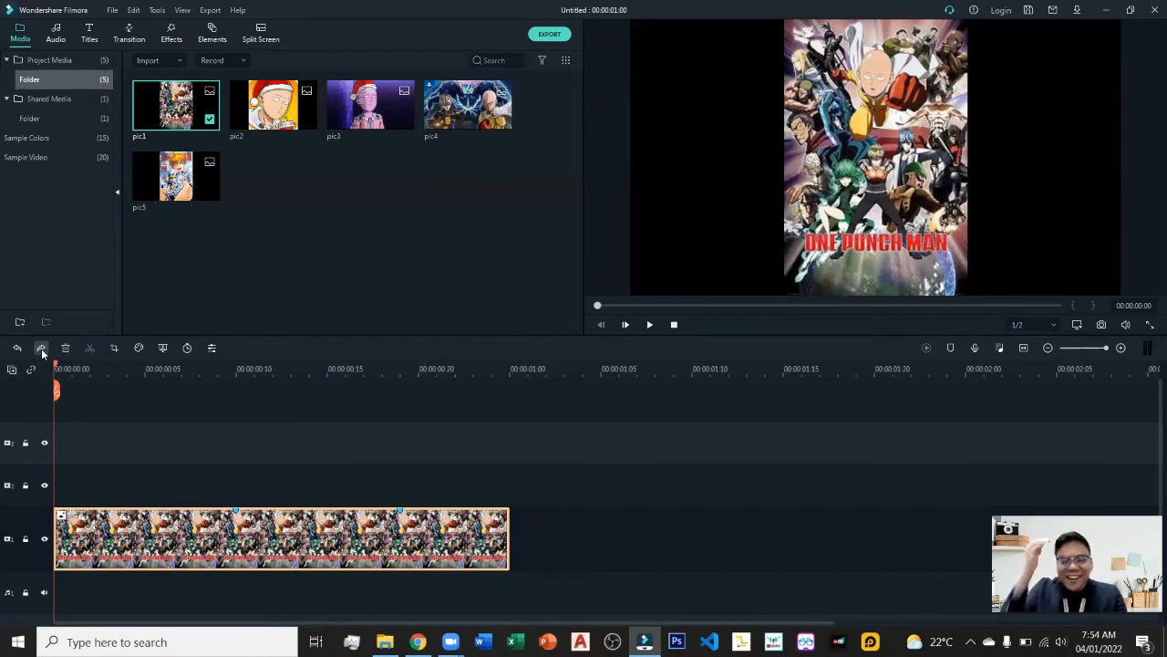
Zoom out the timeline, then play the clip and stop playback.
click(16, 348)
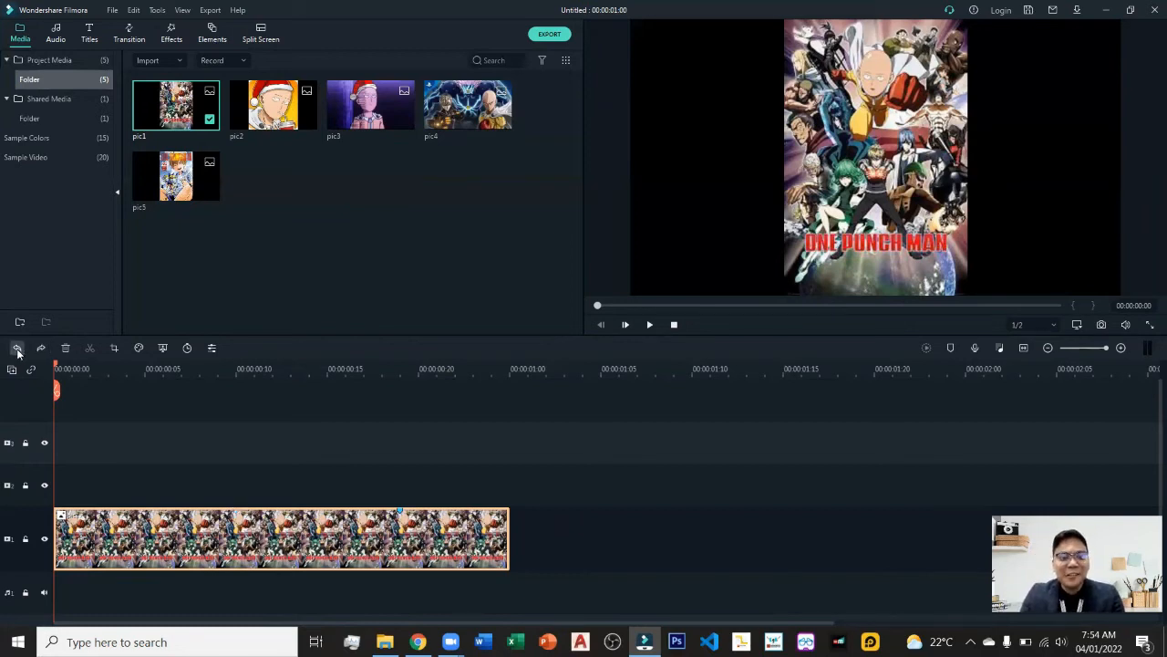
click(1047, 349)
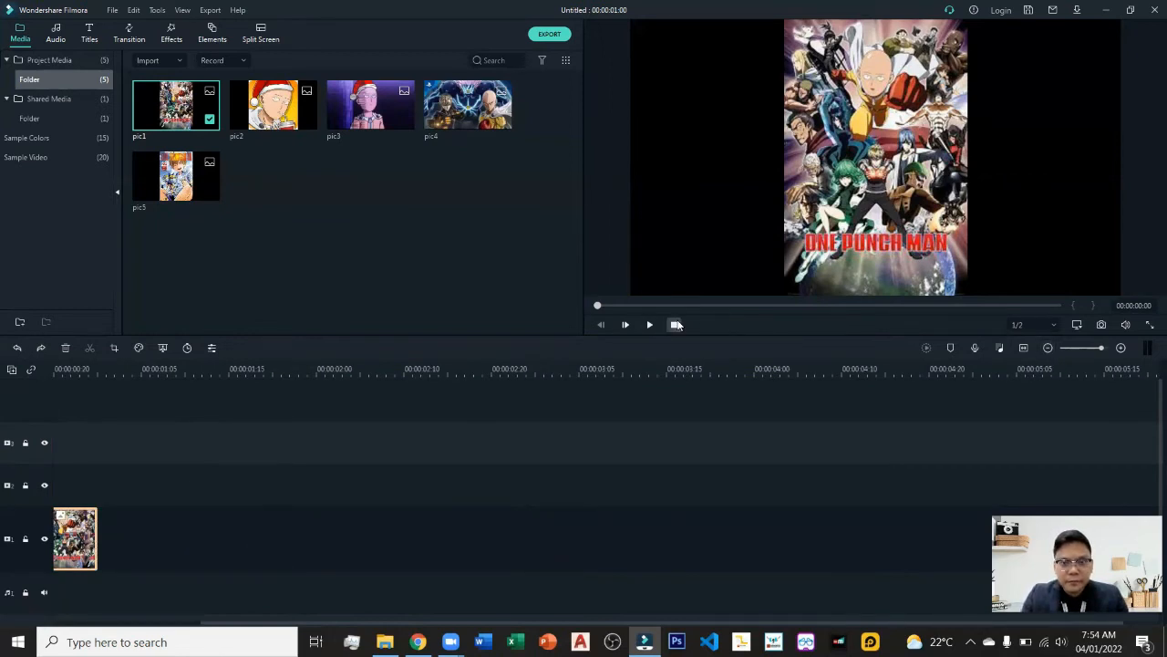
click(673, 325)
click(644, 325)
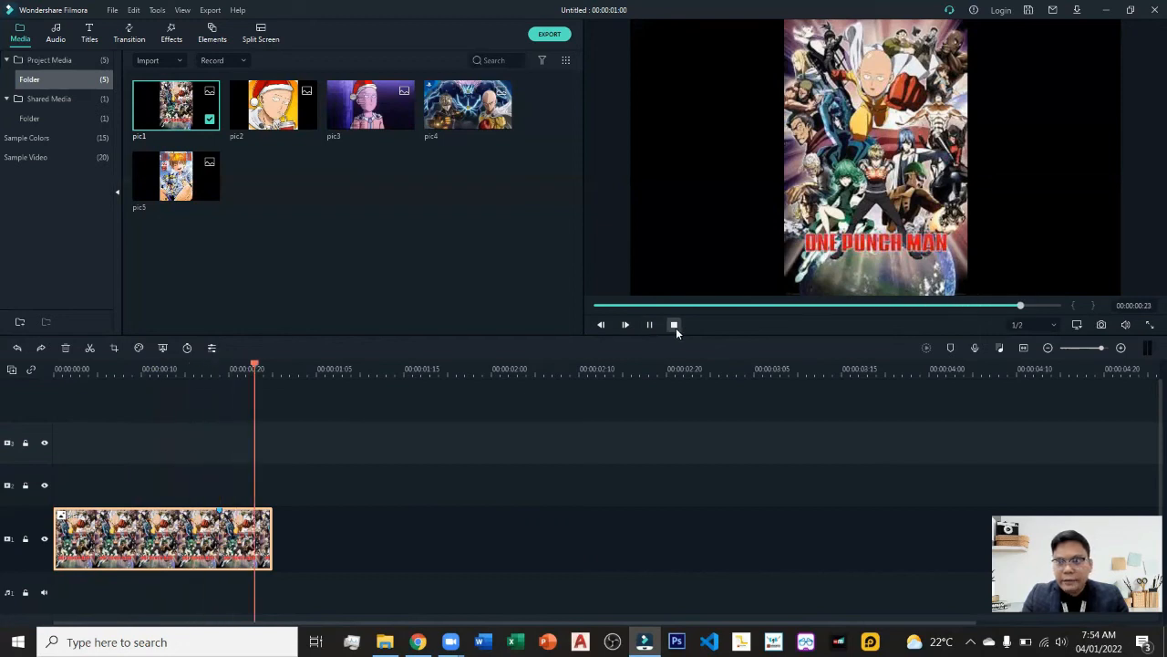
click(673, 325)
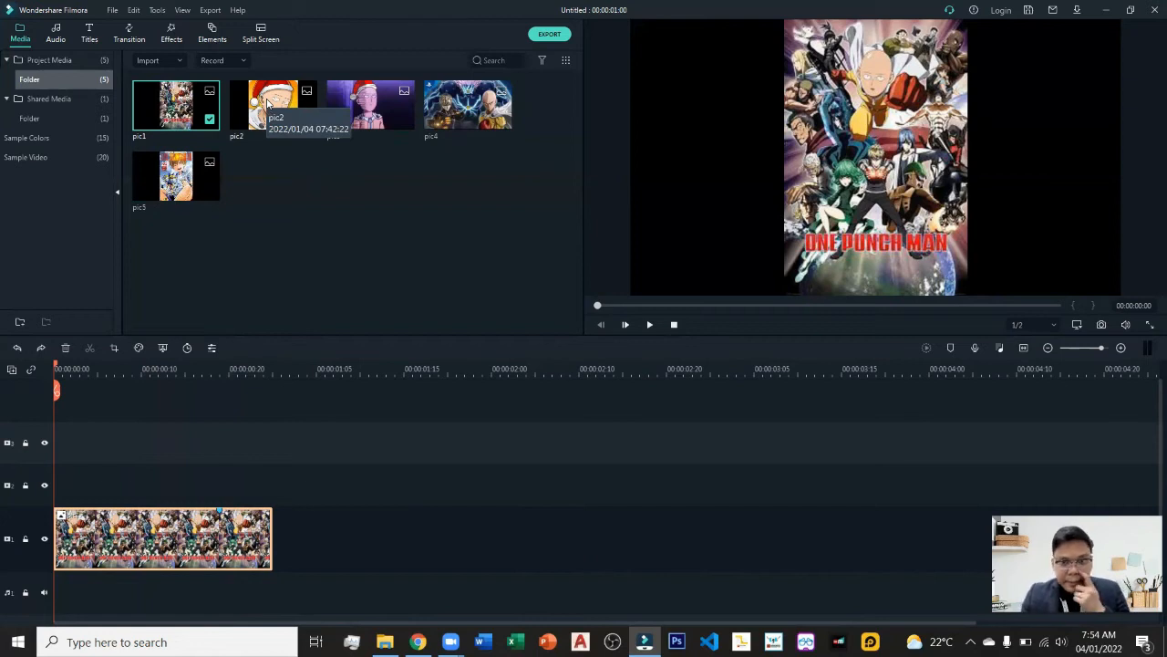
Add pic2 to a second track after the first clip, then undo it.
drag(267, 103, 275, 499)
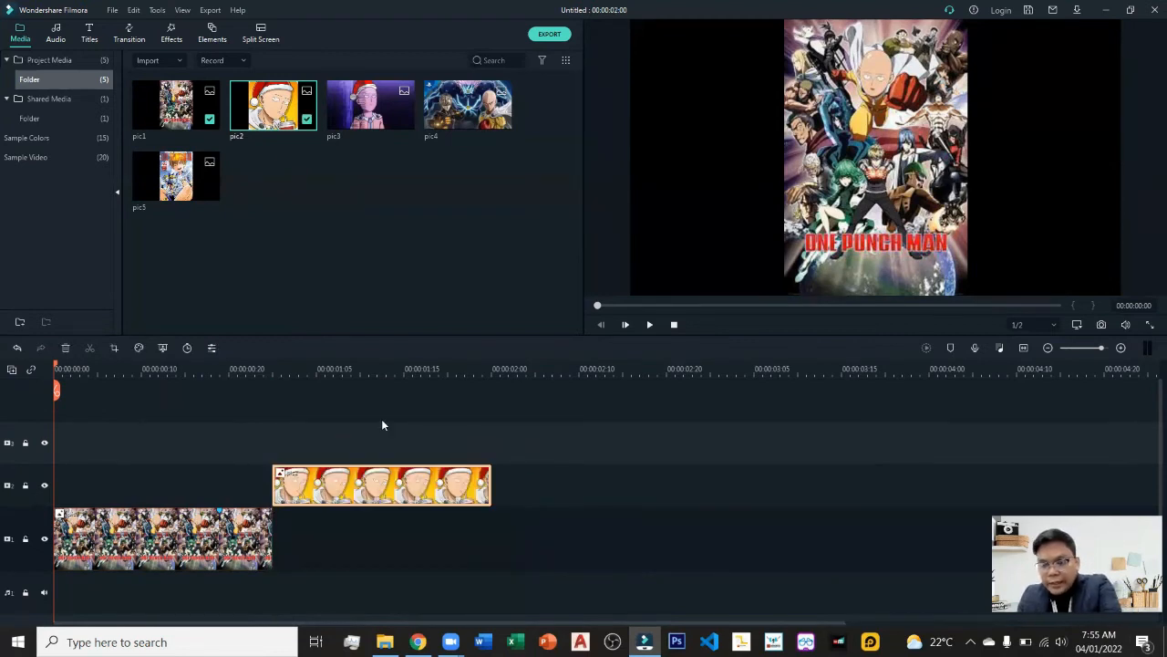
key(ctrl+z)
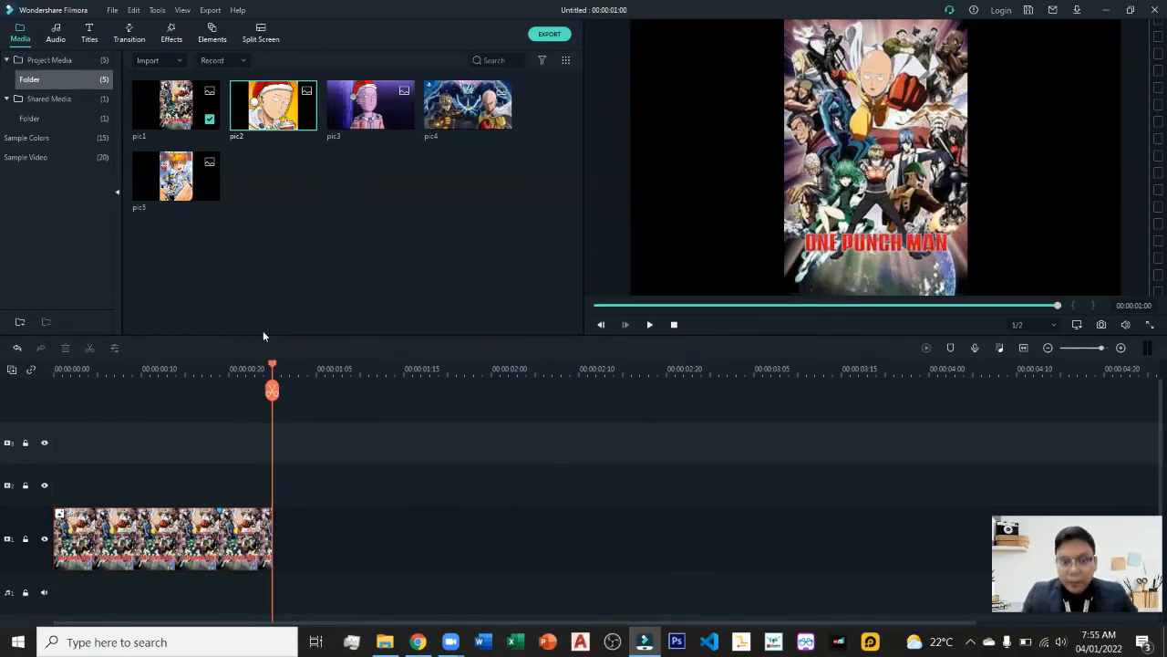
Insert pic2 into the project at the playhead around 00:00:00:13, then delete it.
mouse_move(308, 120)
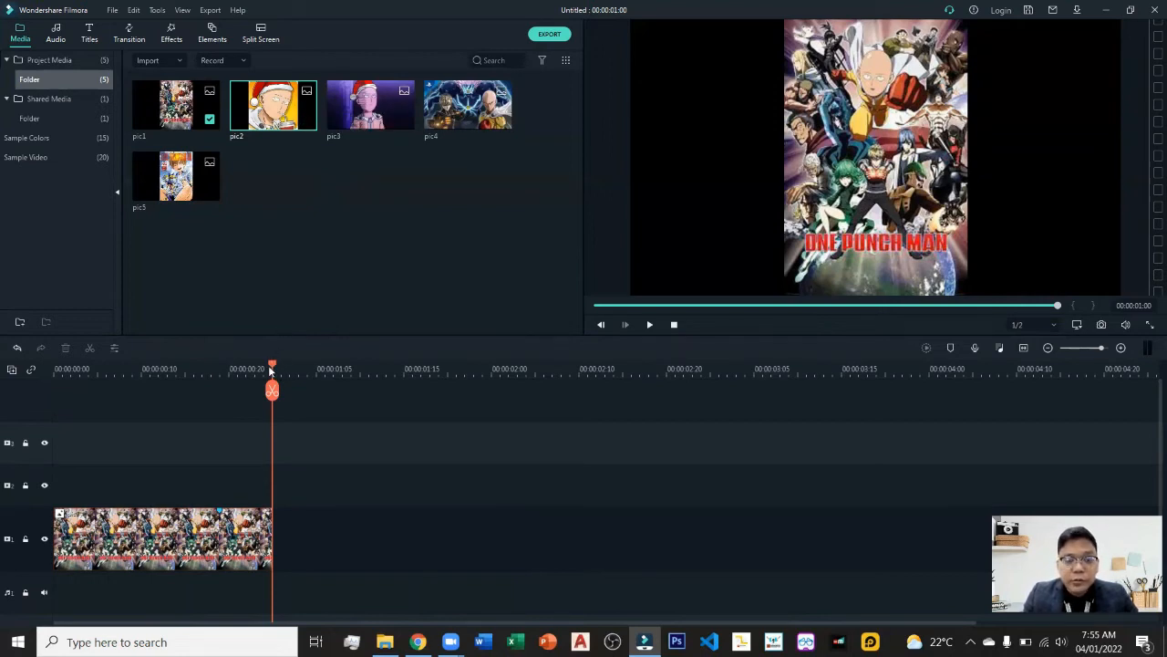
drag(274, 366, 173, 405)
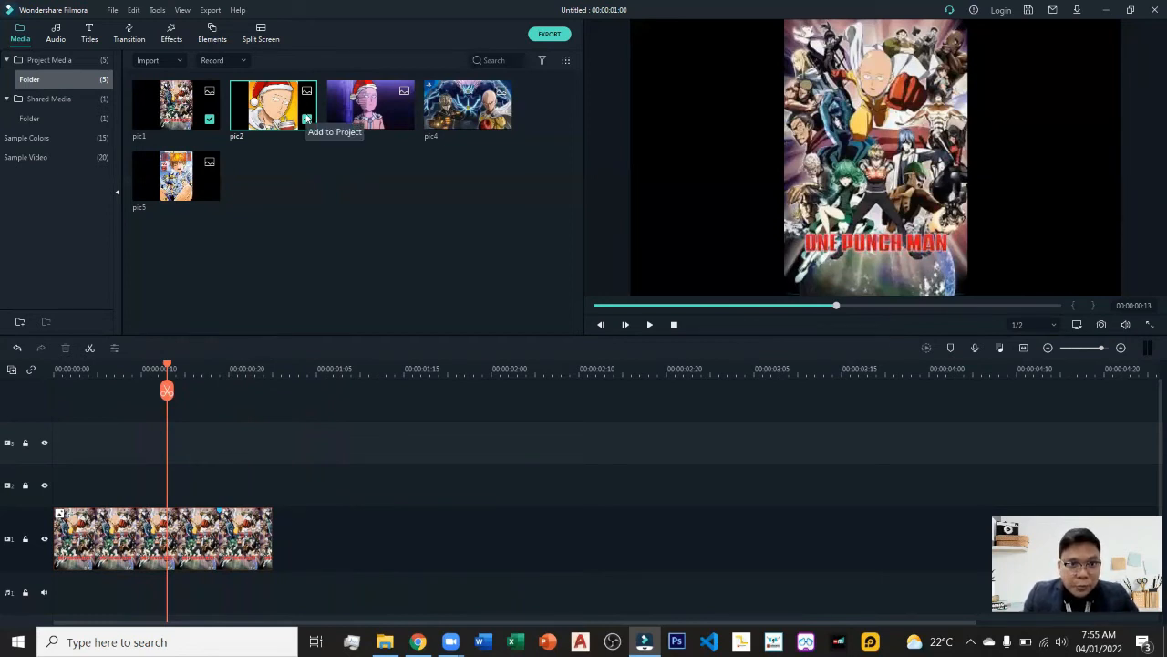
click(307, 118)
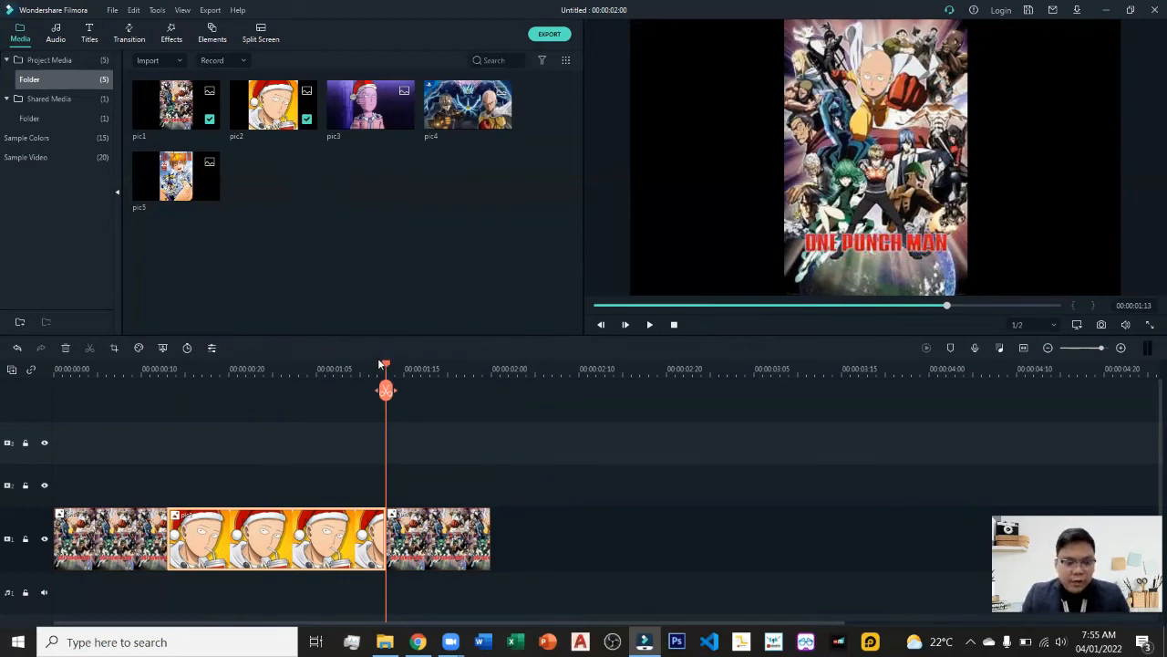
key(Delete)
Place pic2 on the main track directly after the first picture and return the playhead to the start.
drag(272, 114, 272, 576)
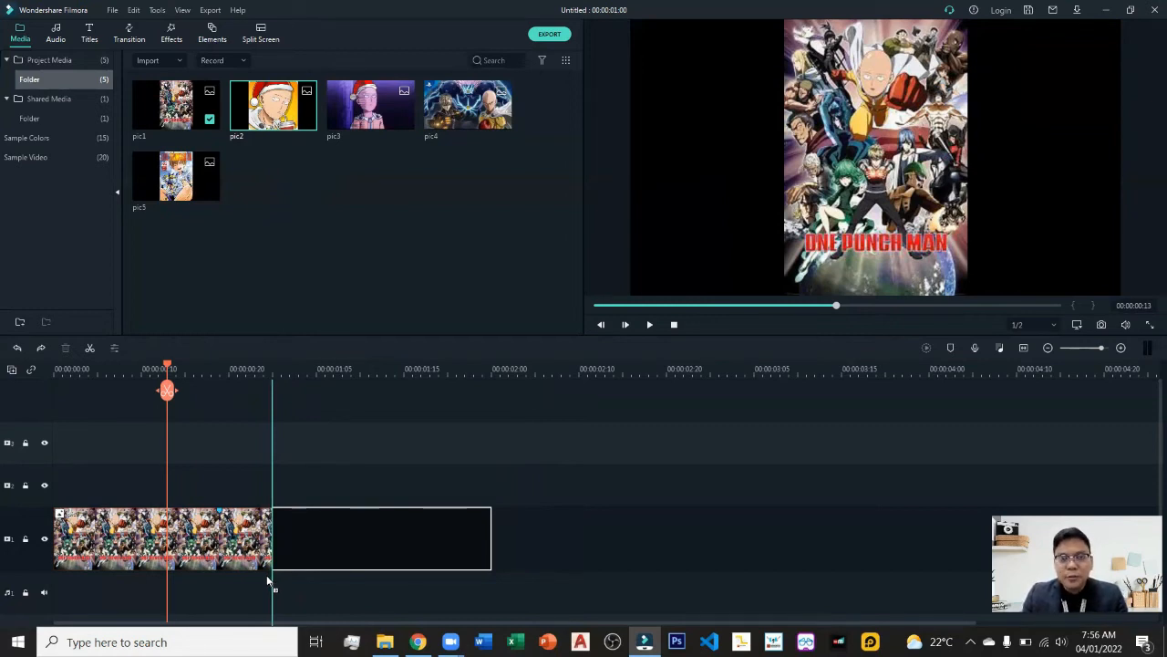
drag(270, 580, 270, 580)
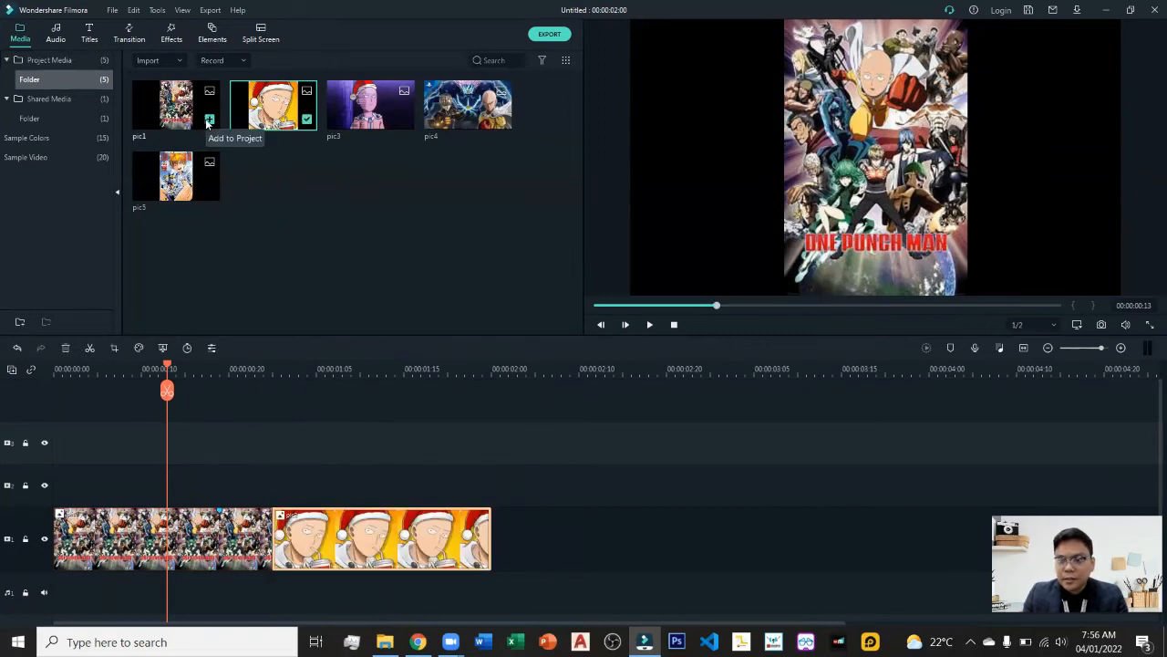
drag(167, 367, 29, 381)
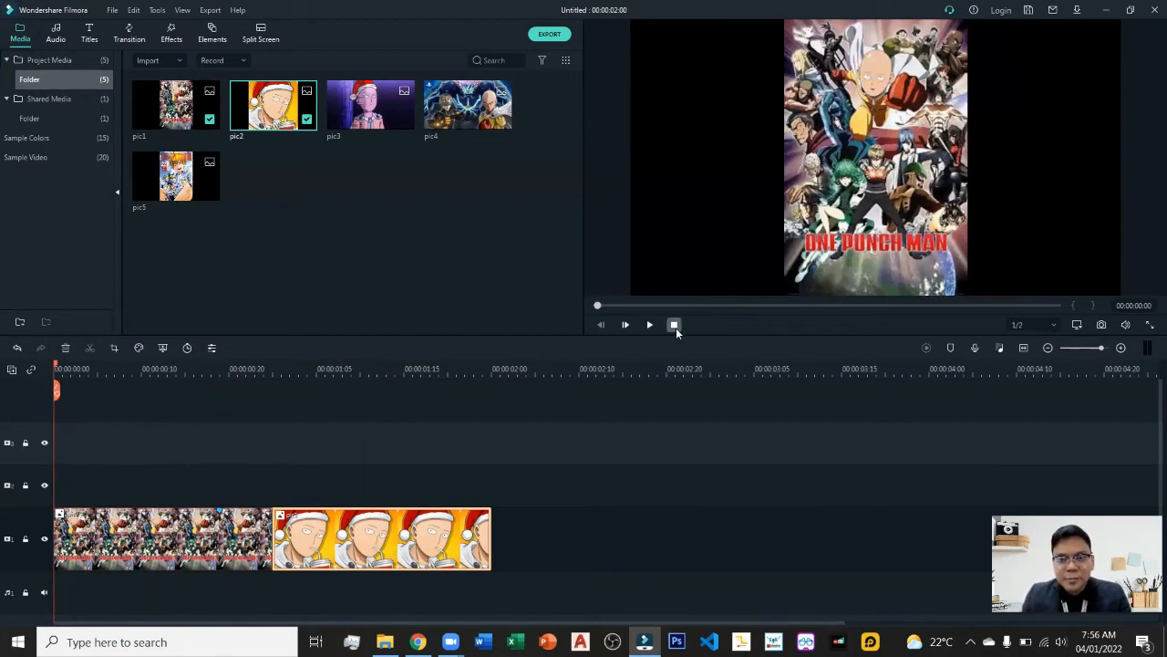
Zoom the timeline and add pic3 onto a new track above, then delete it.
click(1017, 351)
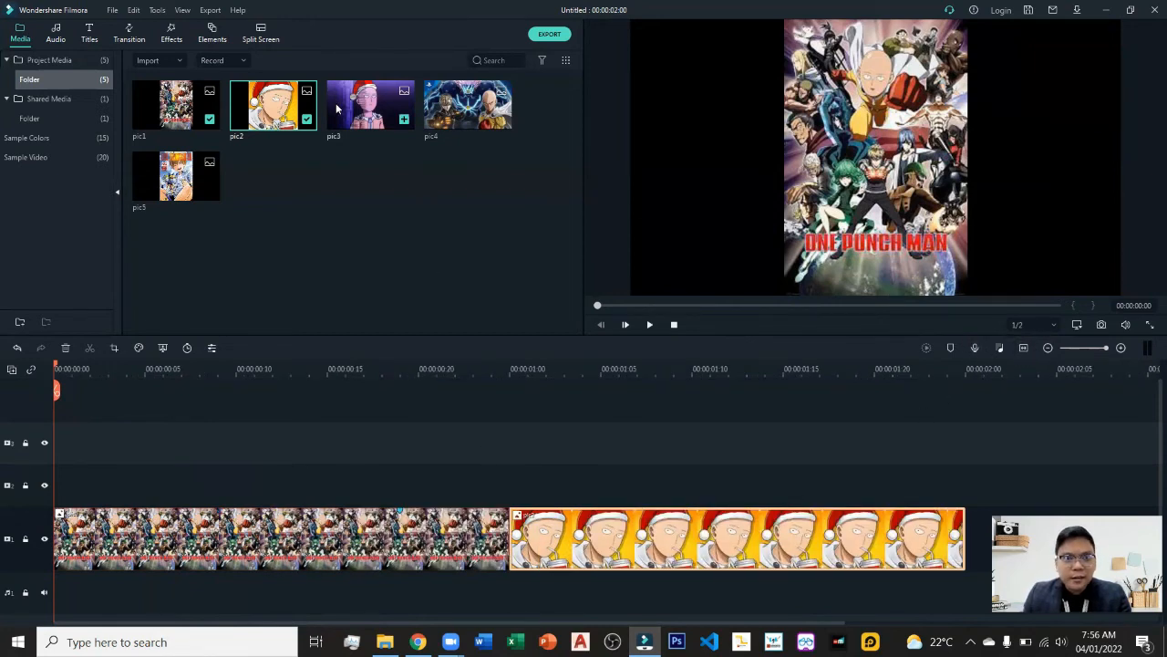
drag(288, 117, 292, 403)
key(Delete)
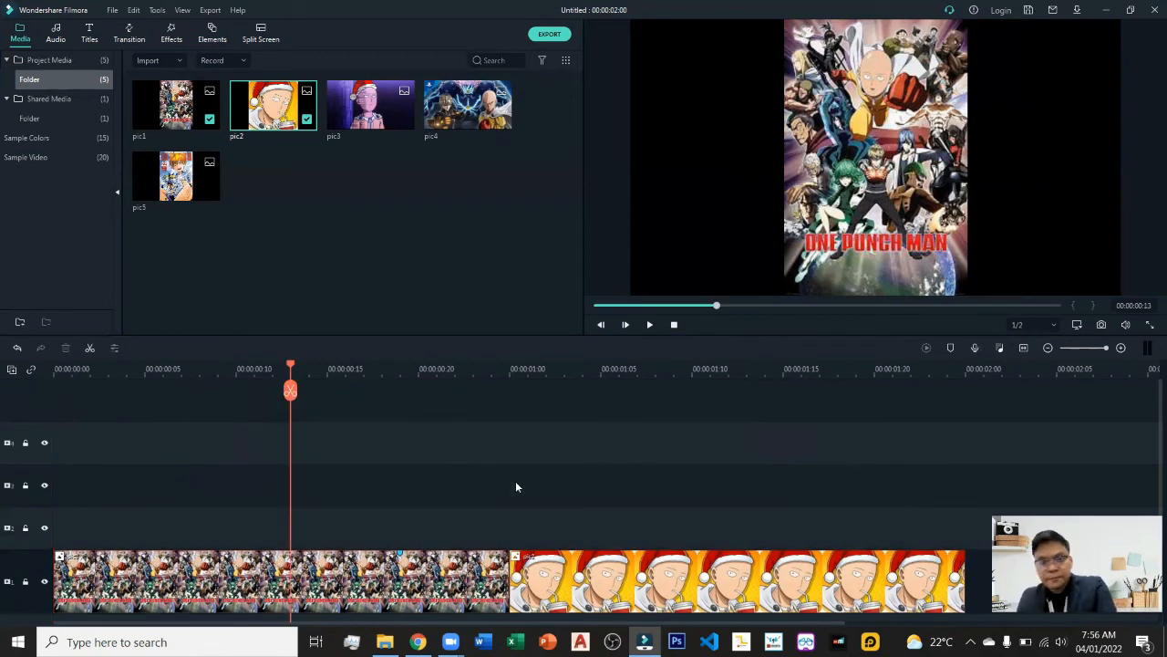
Fit the timeline to the clips and play the project from the start.
click(674, 325)
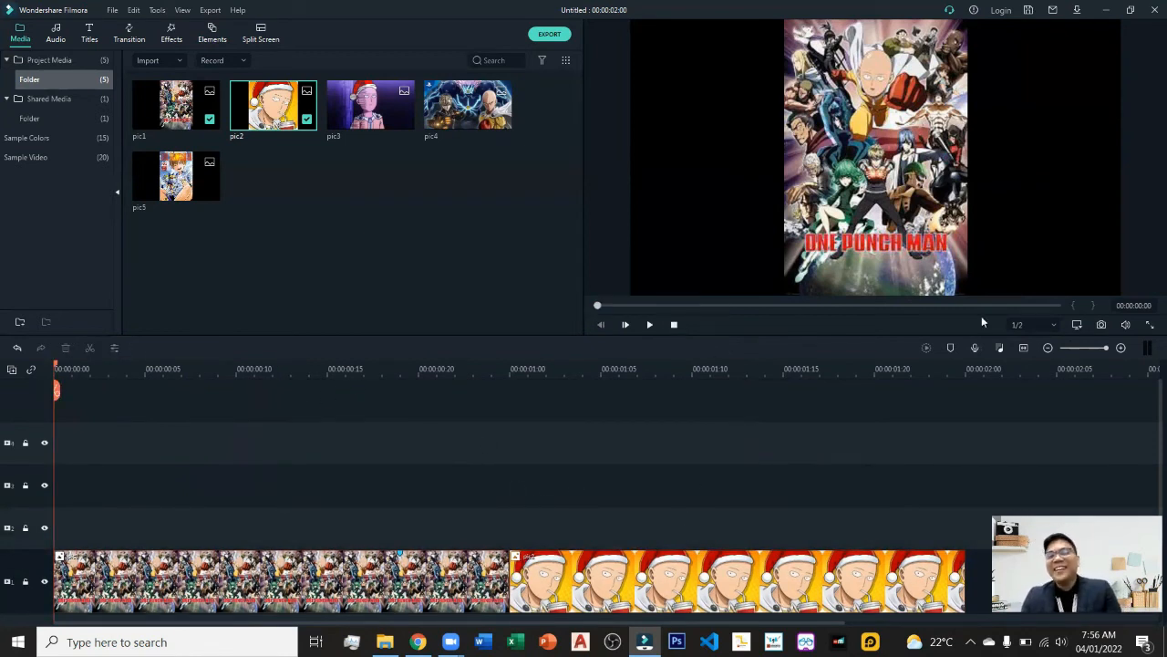
click(1045, 352)
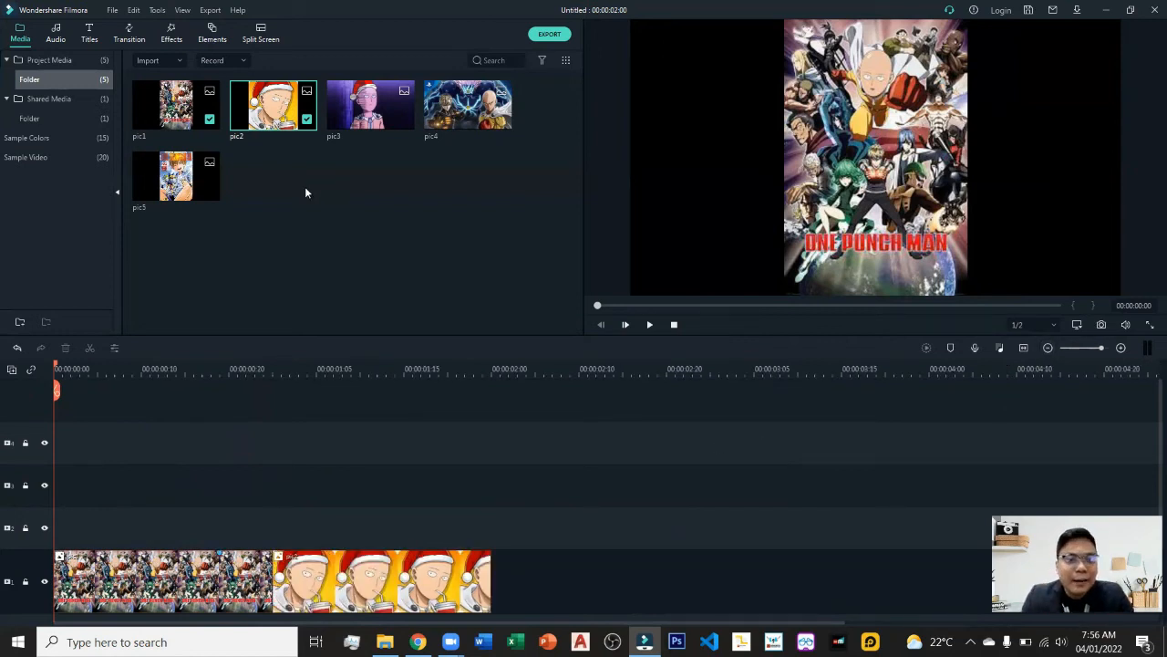
click(650, 324)
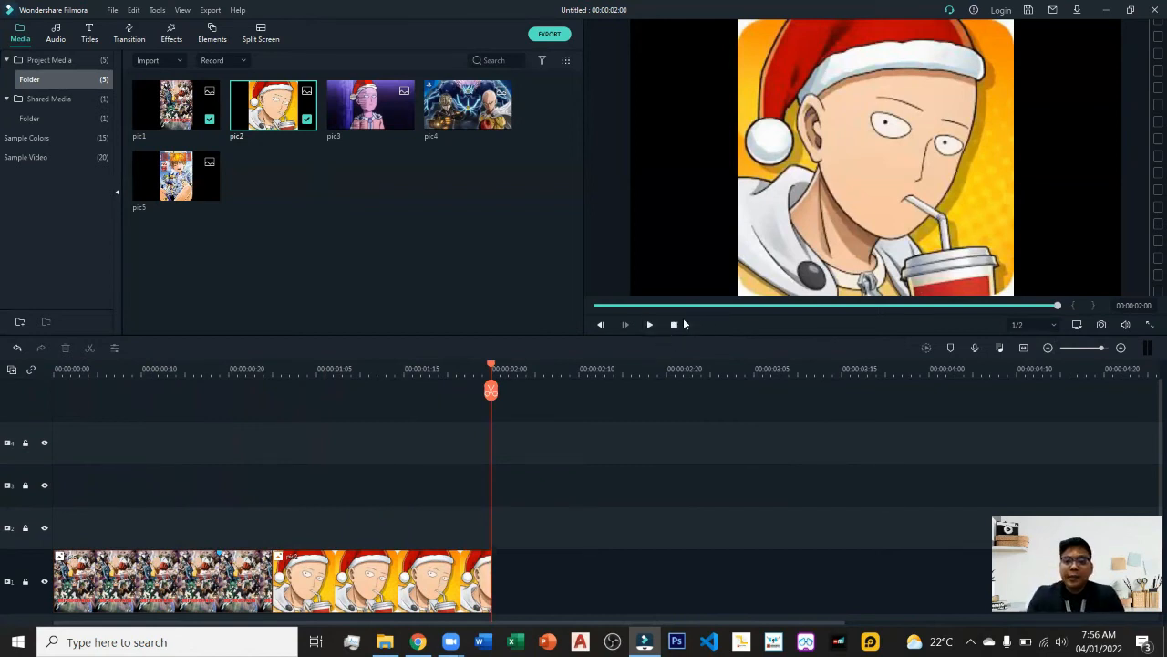
Stop the preview, play the project again, and stop playback to return to the start.
click(674, 325)
click(650, 324)
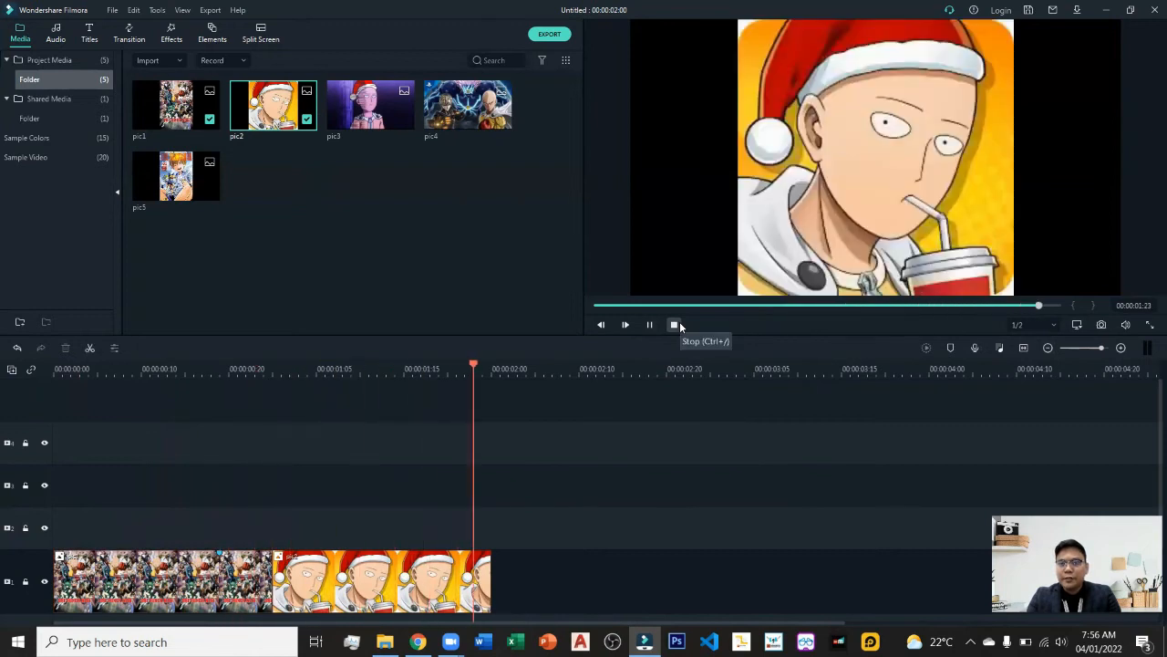
click(678, 324)
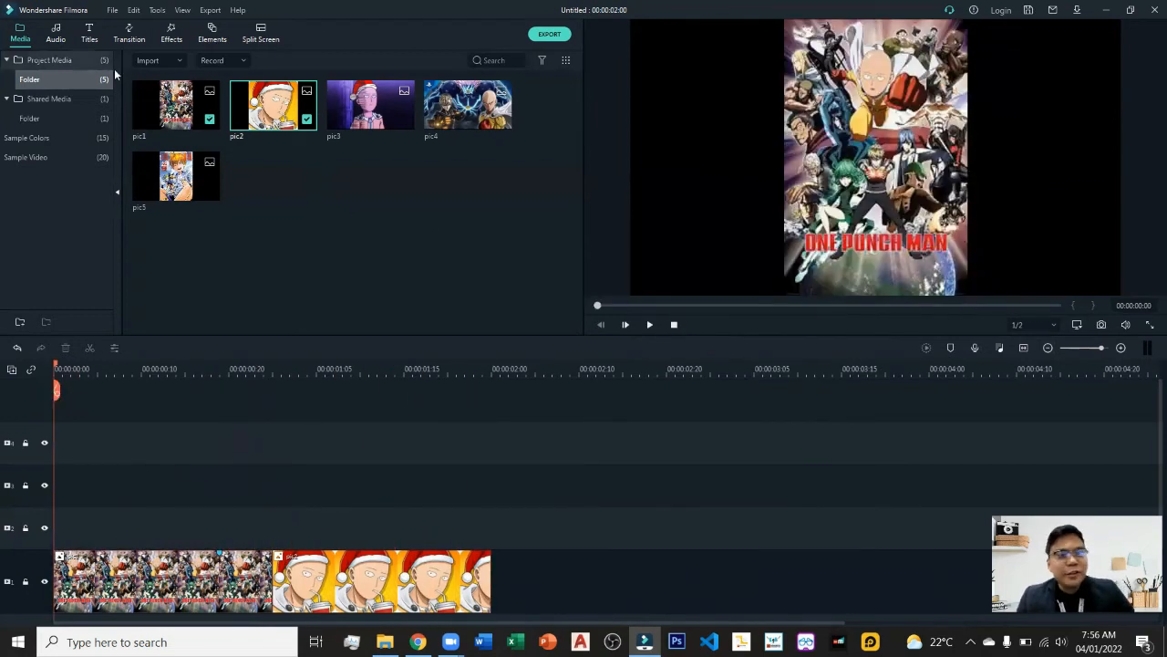
Preview tracks in the audio library and add 'Always Dreaming - Within Reach' to the audio track at the timeline start.
scroll(675, 428, down, 2)
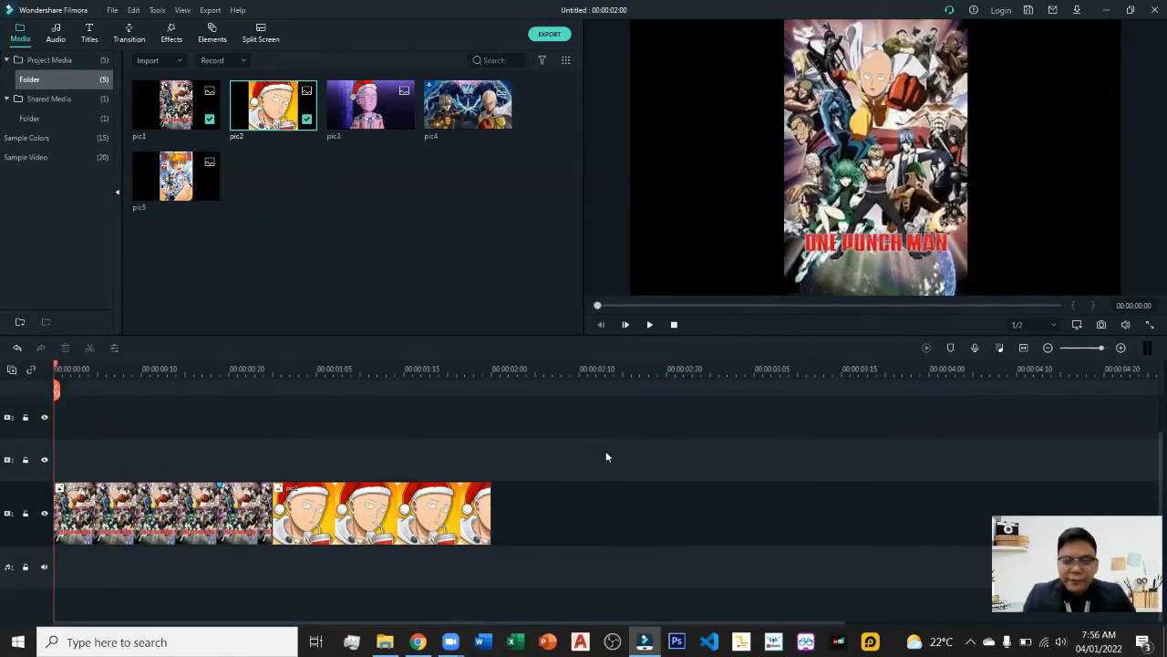
click(55, 35)
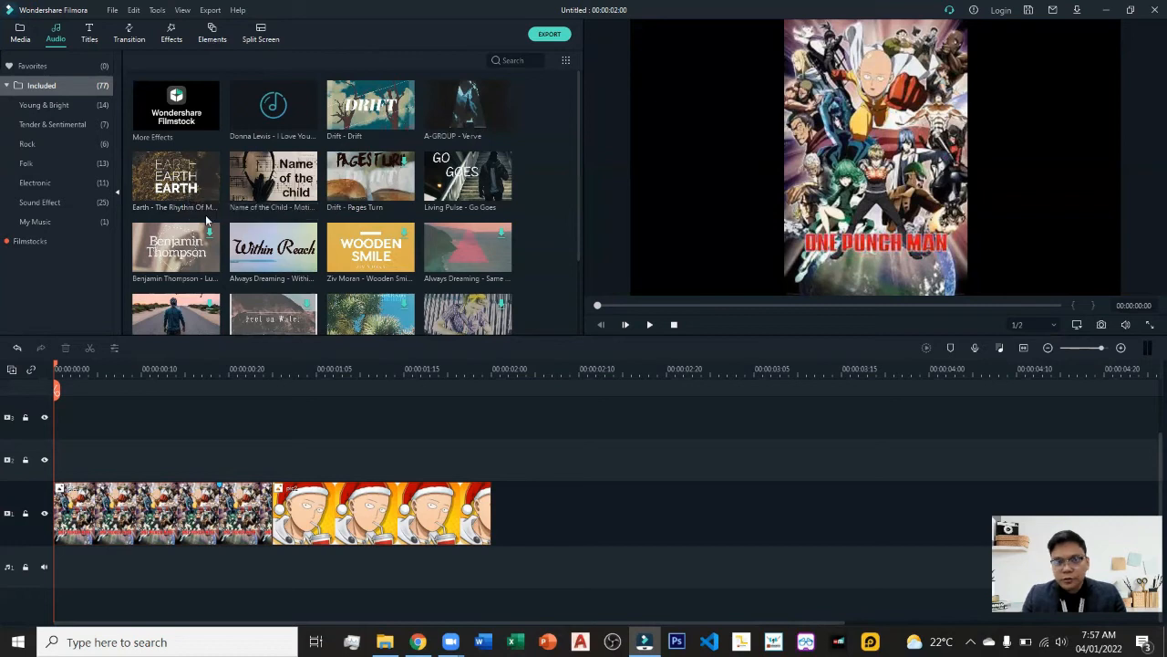
click(169, 201)
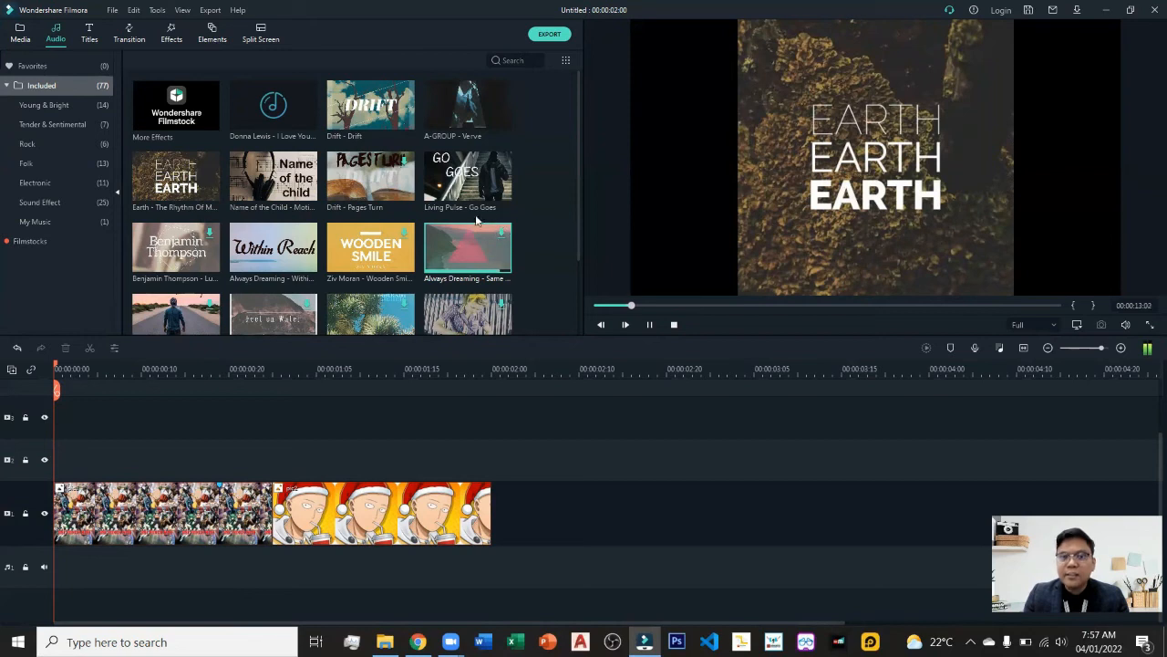
click(449, 255)
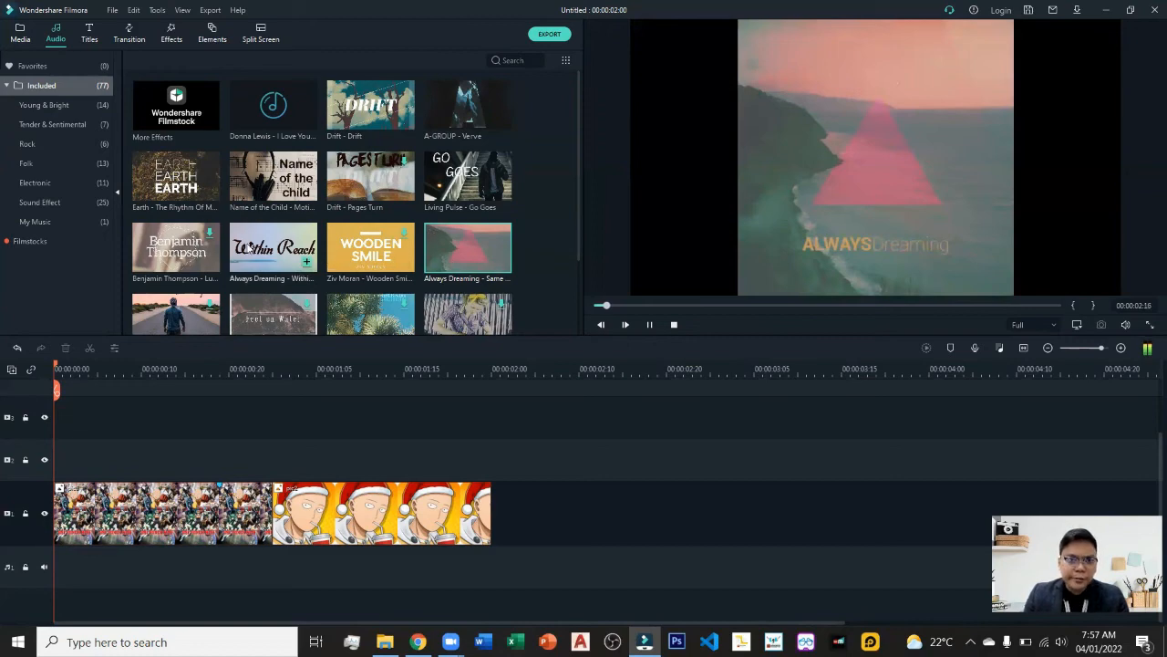
click(251, 246)
scroll(274, 248, down, 5)
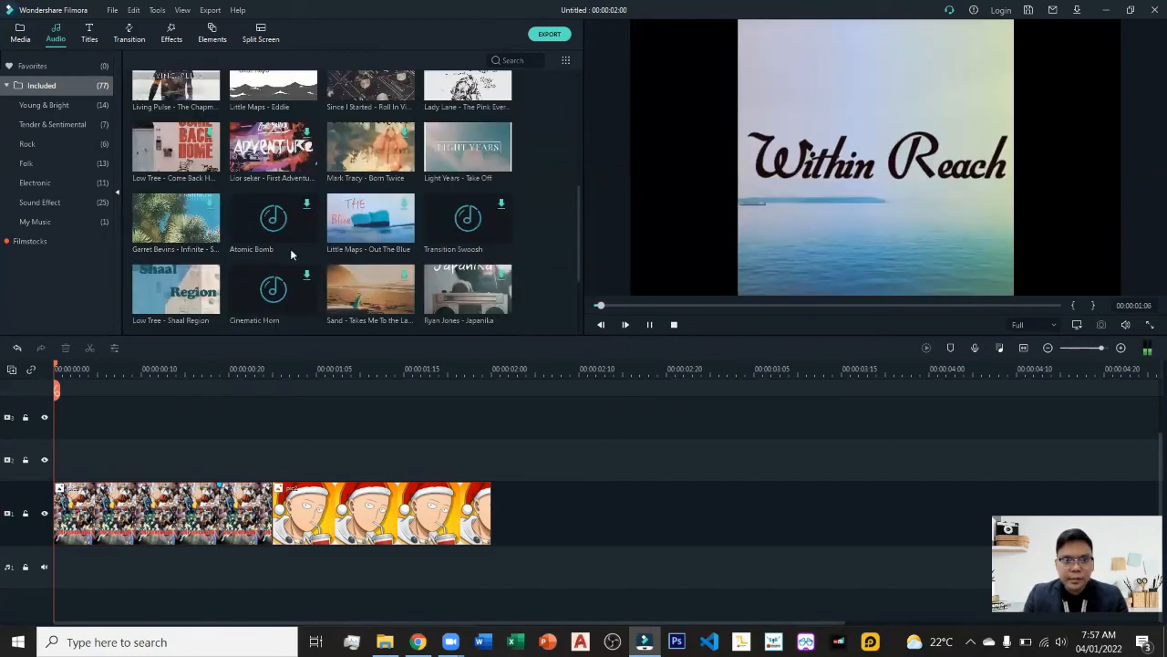
scroll(194, 177, up, 3)
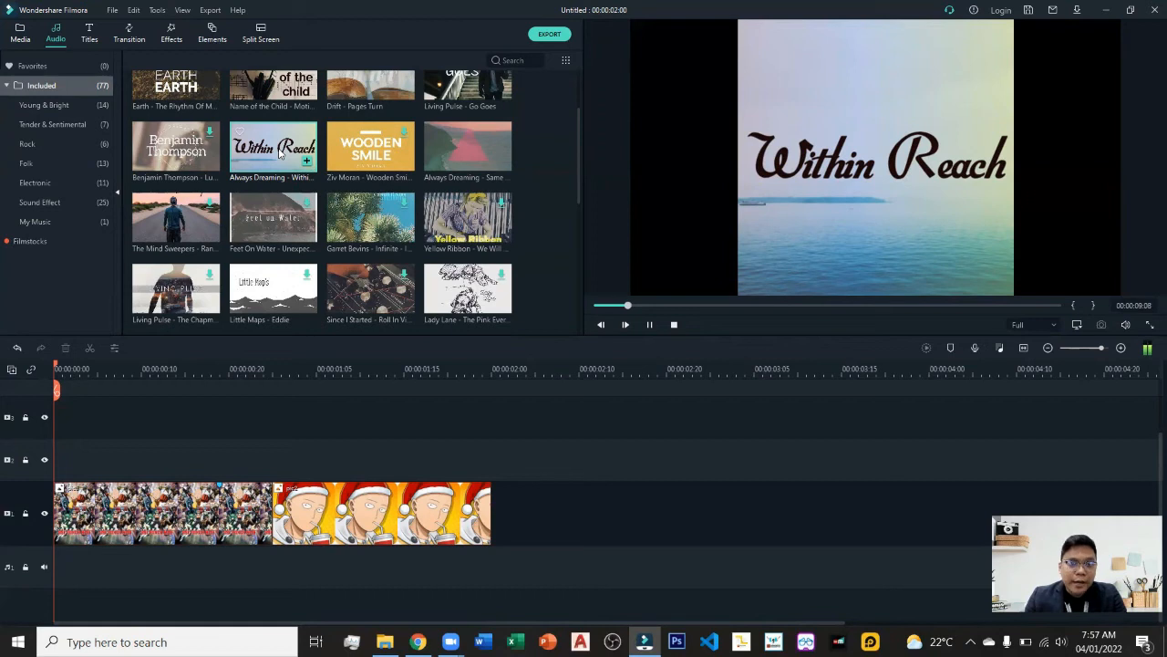
drag(280, 154, 53, 566)
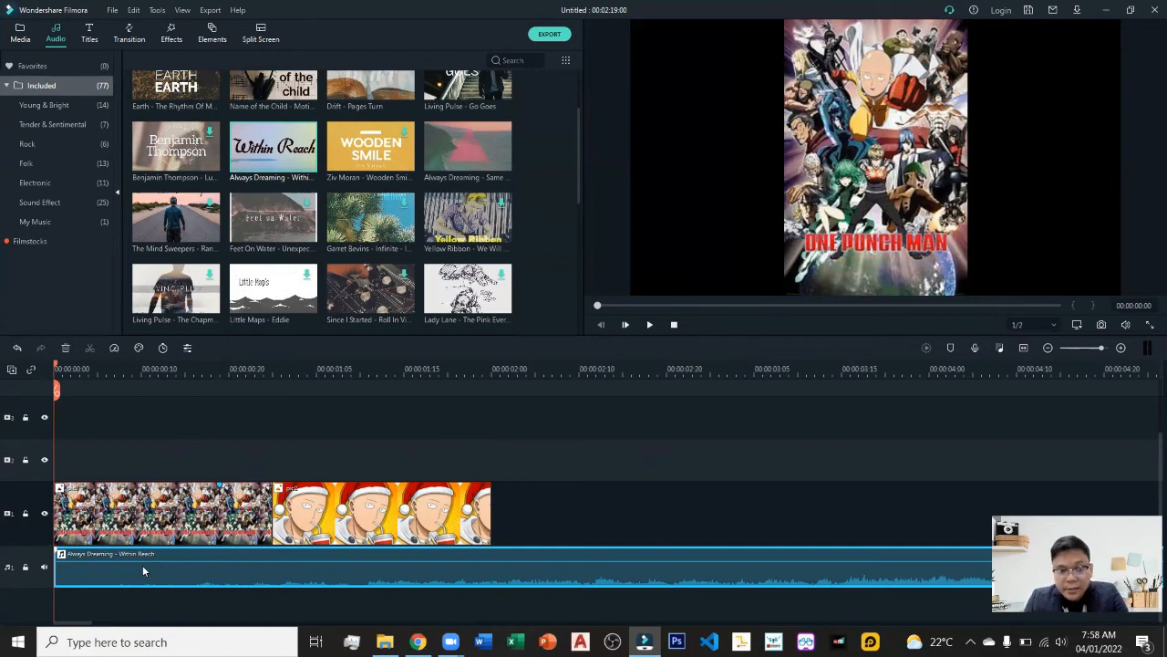
Lock the main video track holding the two pictures.
click(1023, 348)
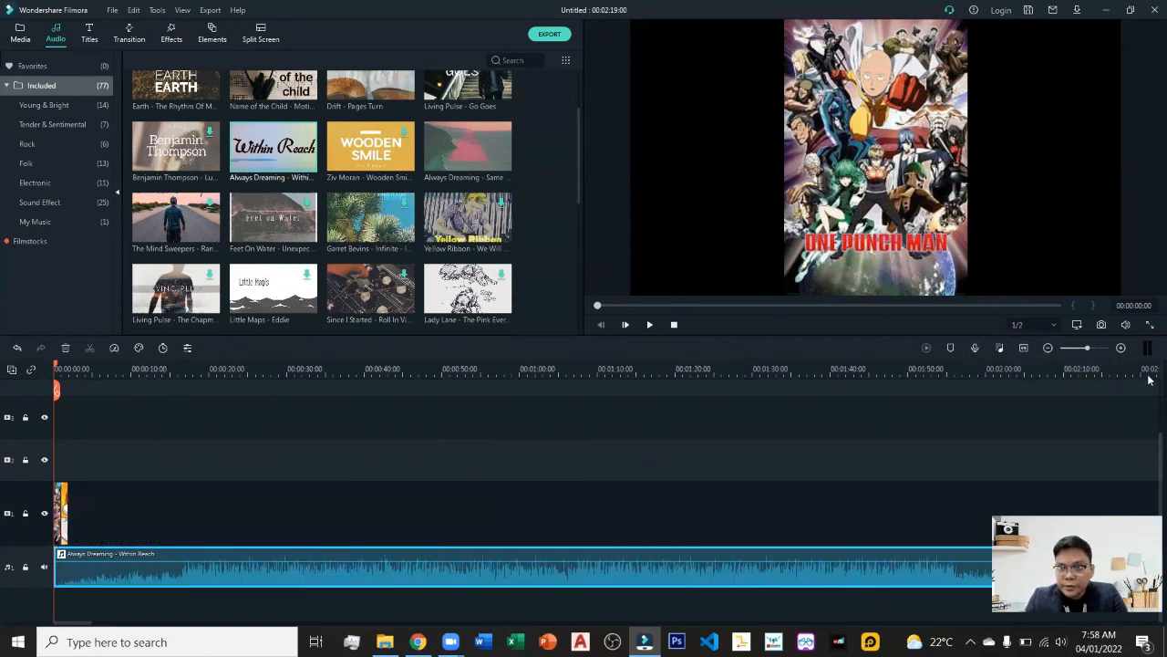
click(1124, 348)
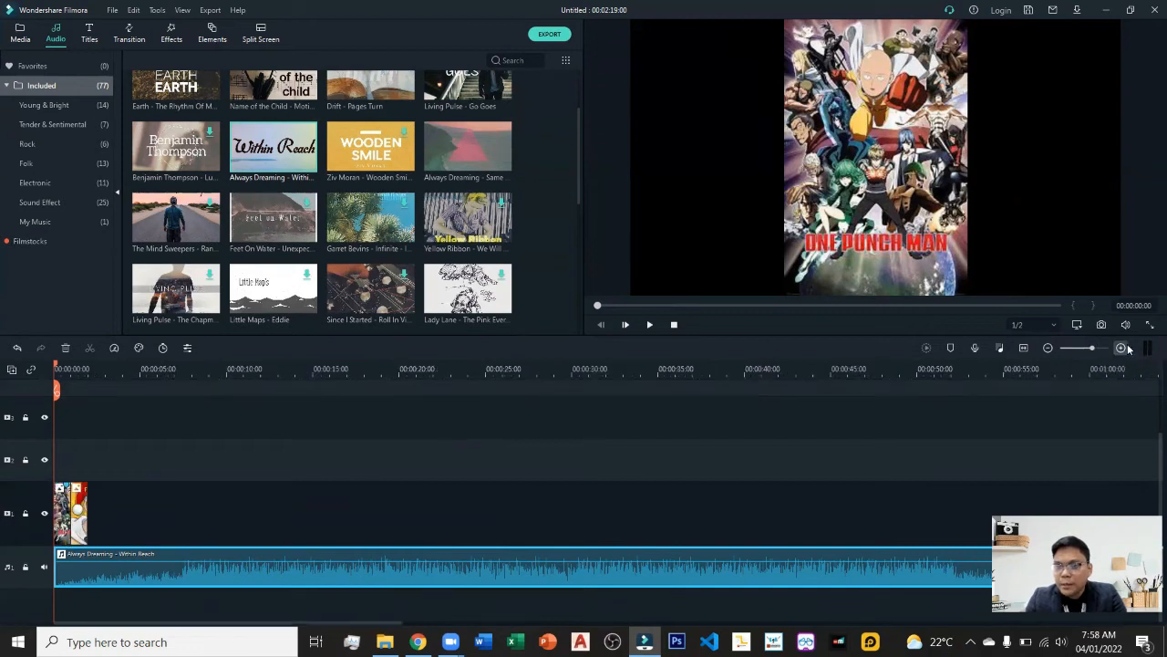
click(1124, 348)
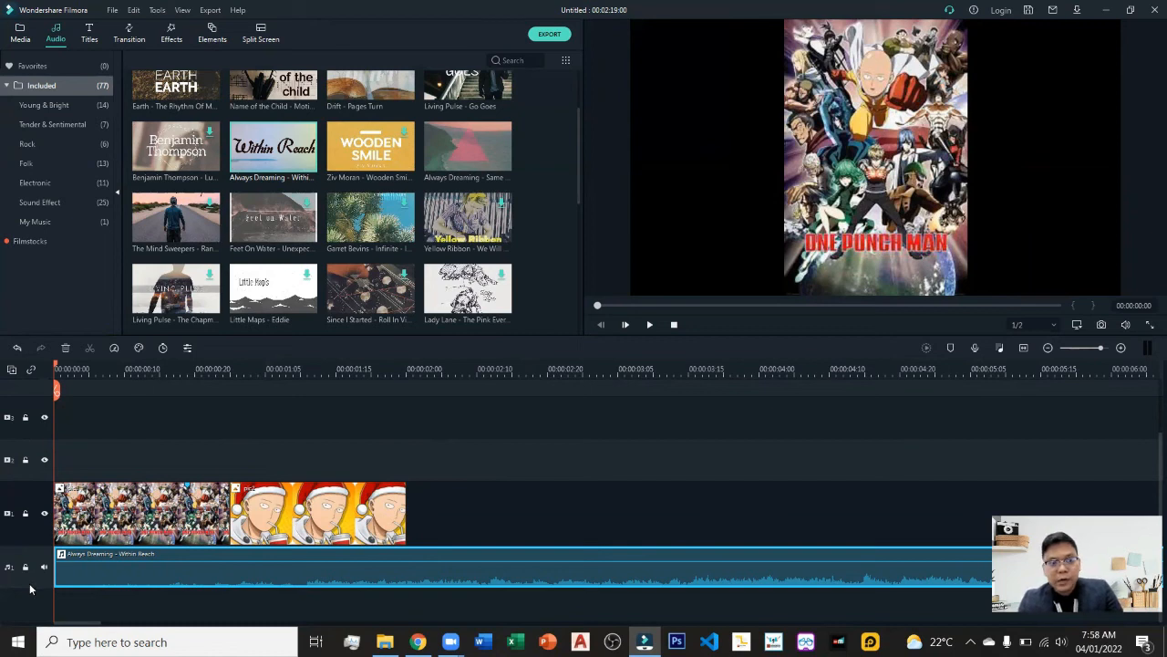
click(25, 518)
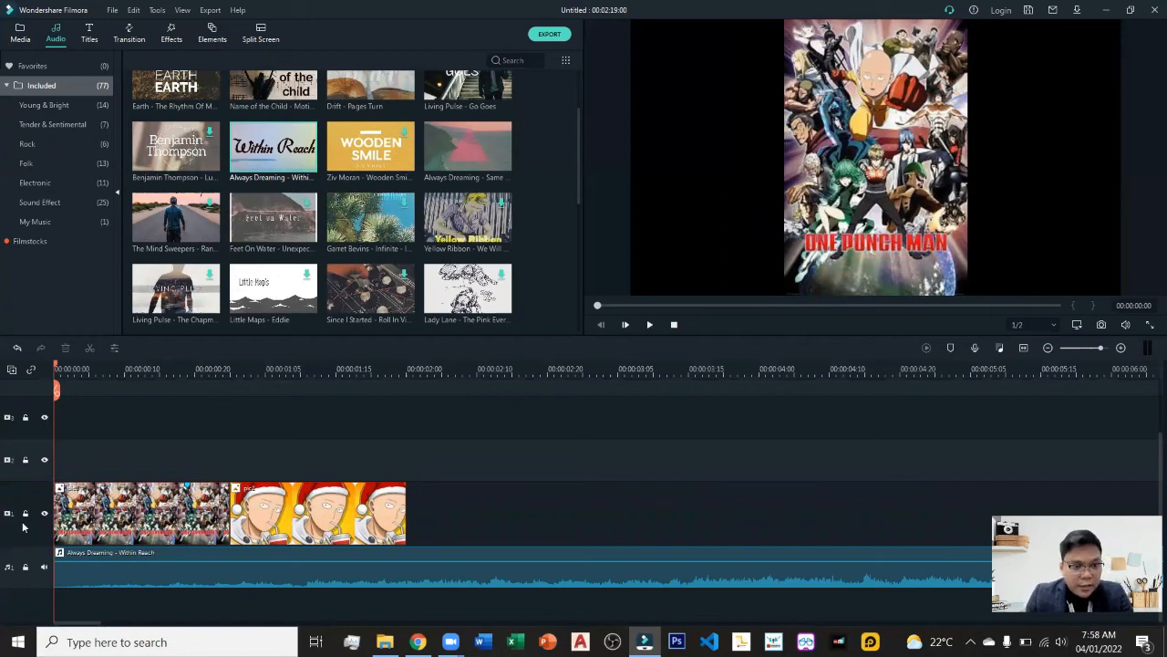
click(26, 515)
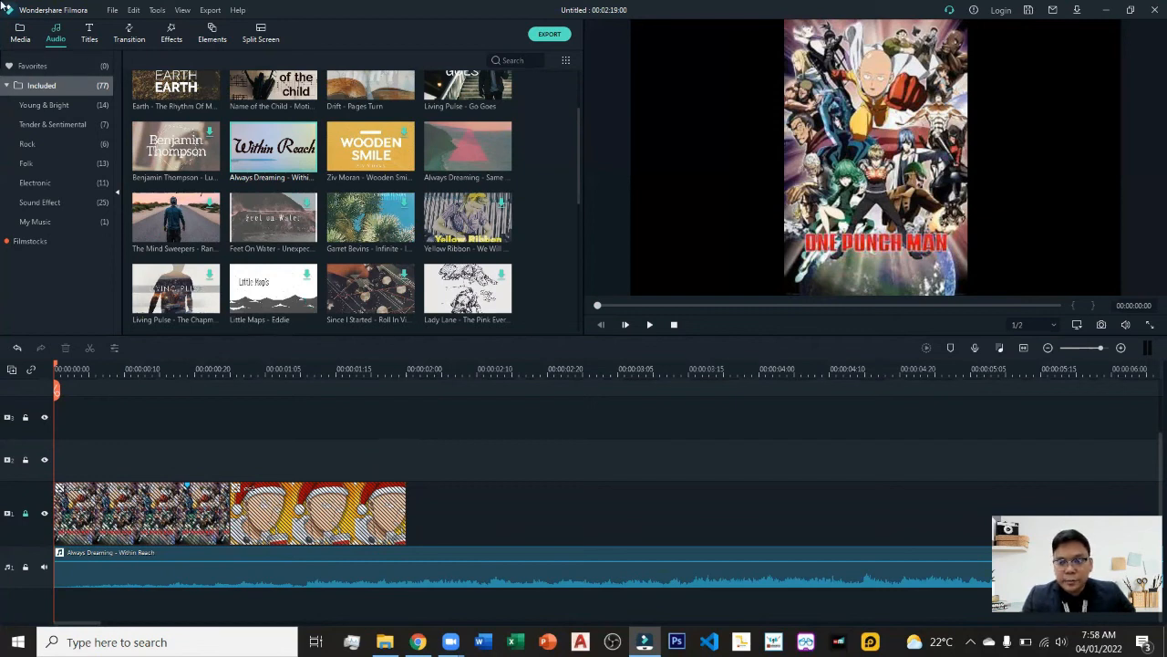
Add pic3 at about 00:00:00:07 onto the track above the locked main track, then delete it.
click(20, 36)
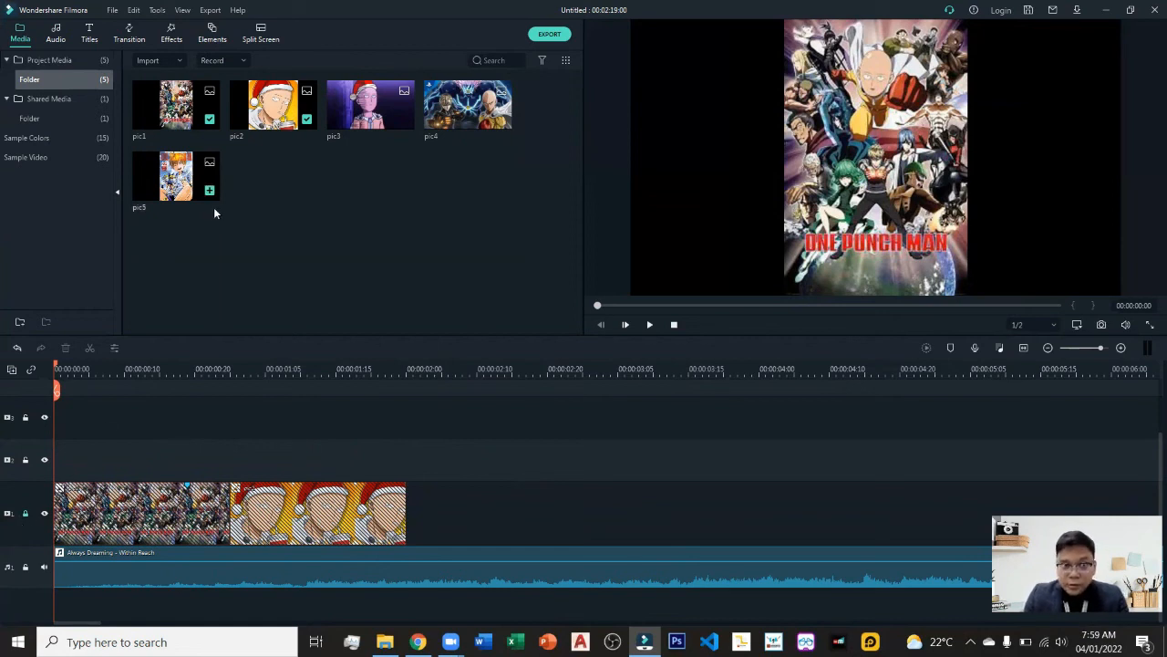
drag(56, 365, 101, 368)
click(404, 123)
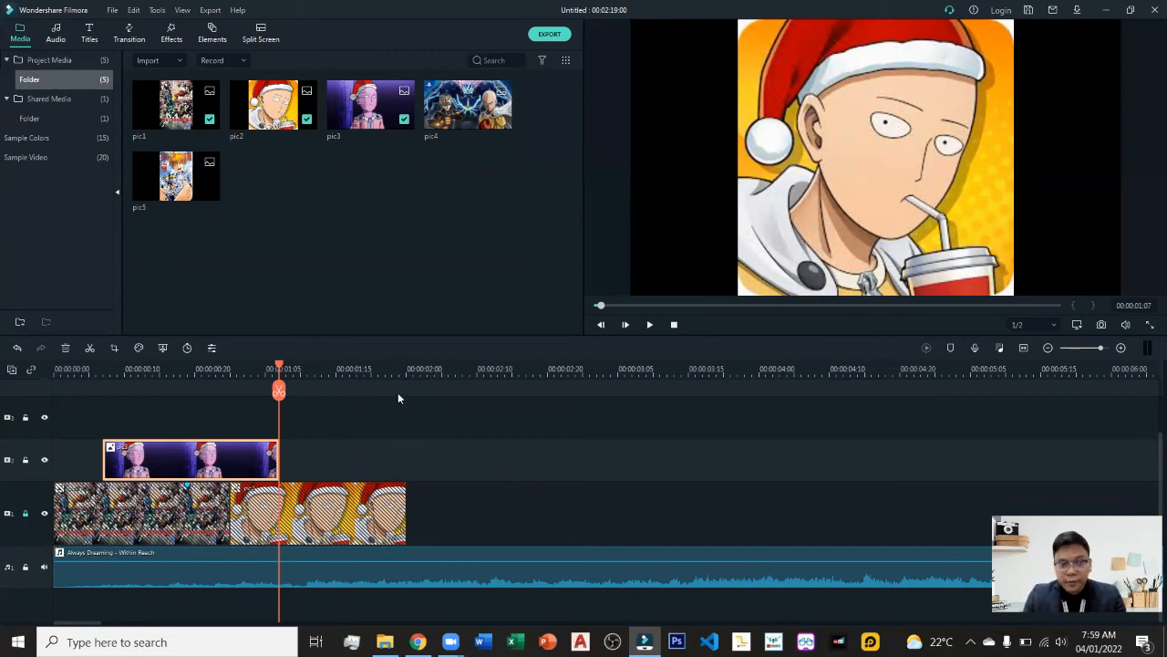
click(272, 370)
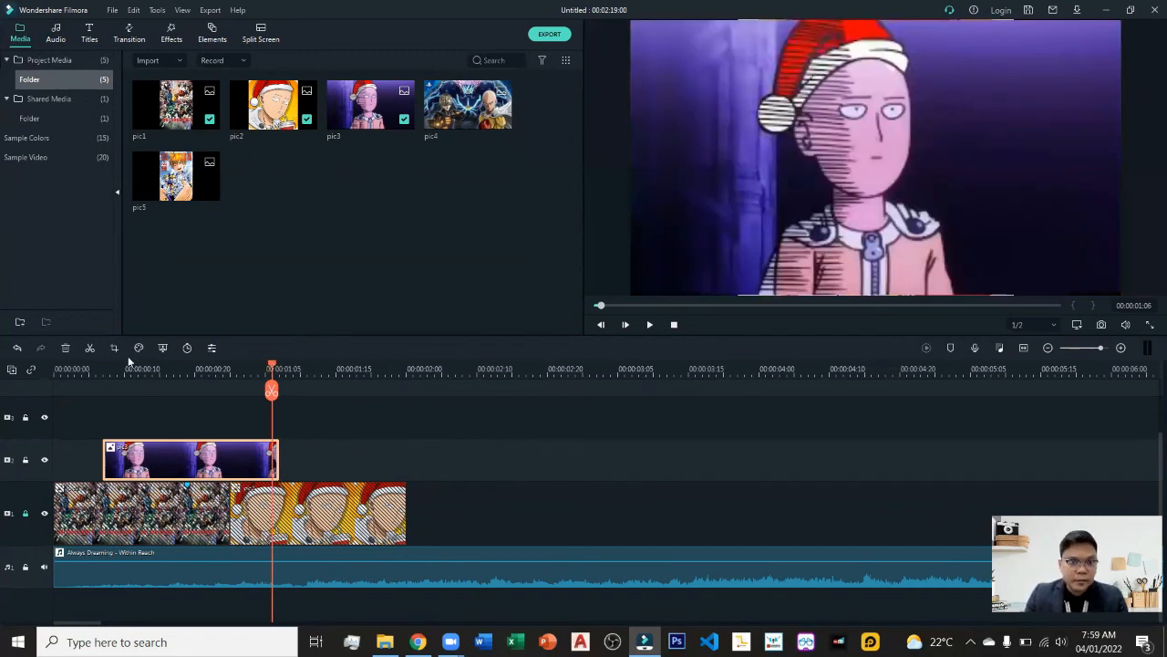
key(Home)
key(Delete)
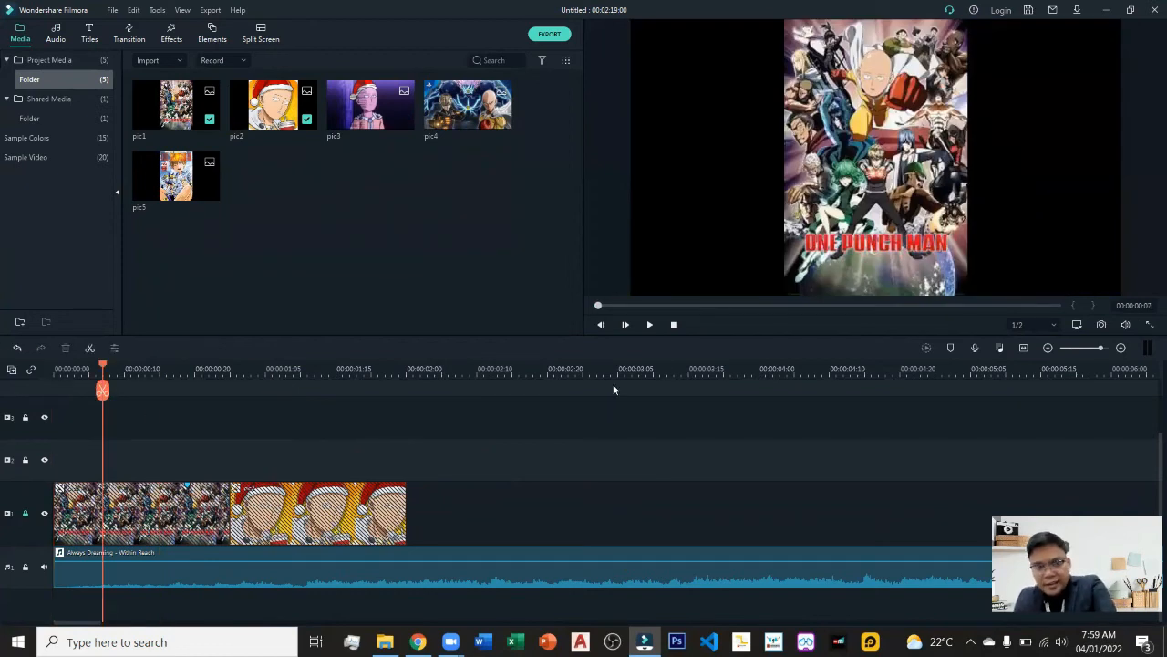
Play the project with the music from the start, stop playback, and unlock the main video track.
click(674, 327)
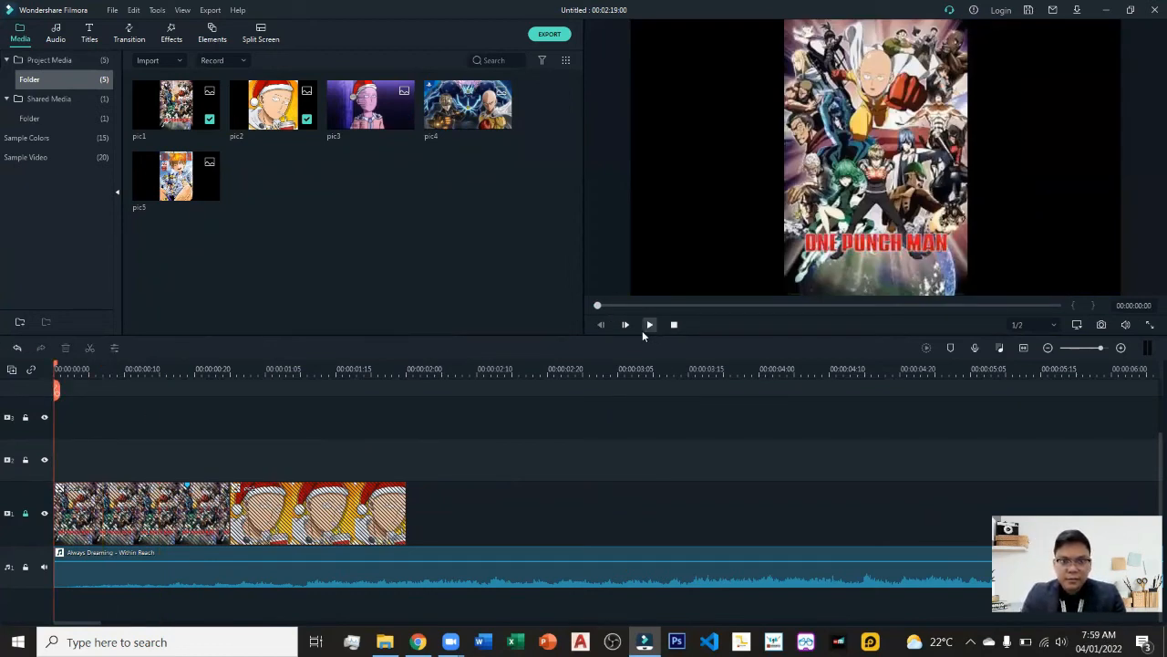
click(642, 331)
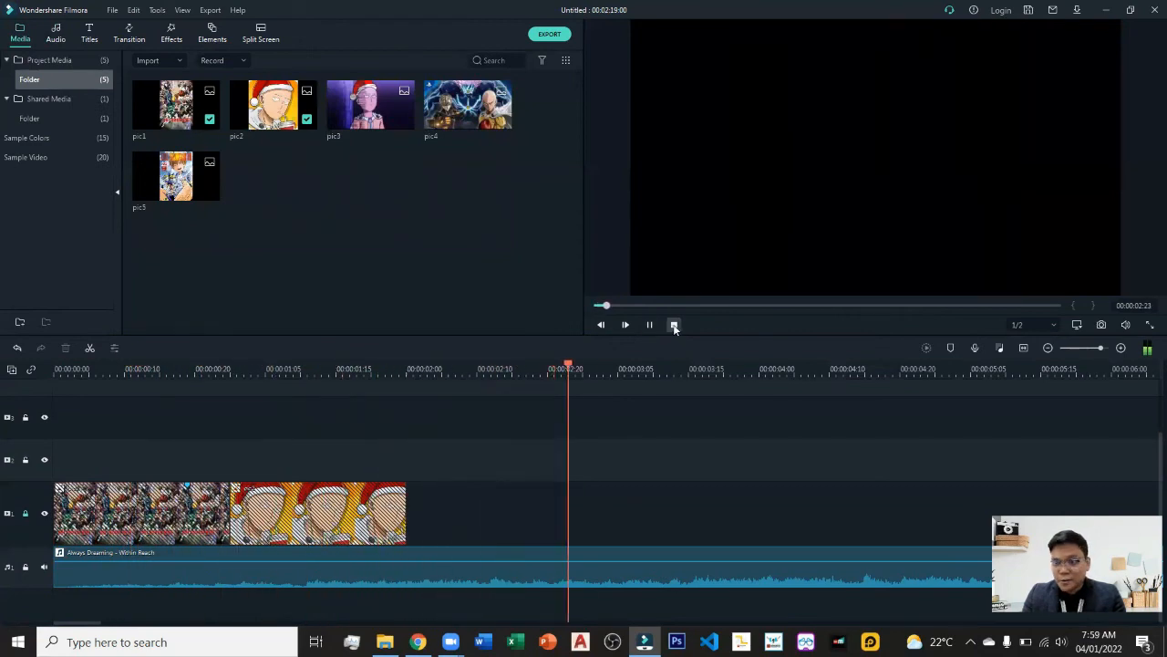
click(674, 327)
click(650, 325)
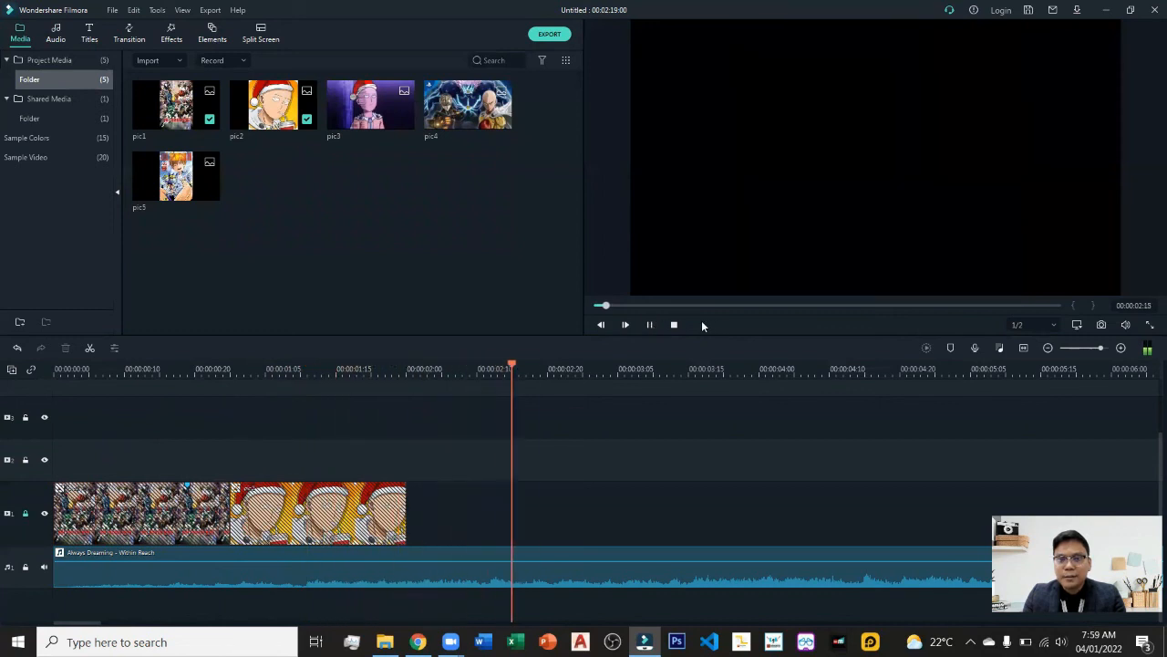
click(674, 326)
click(650, 326)
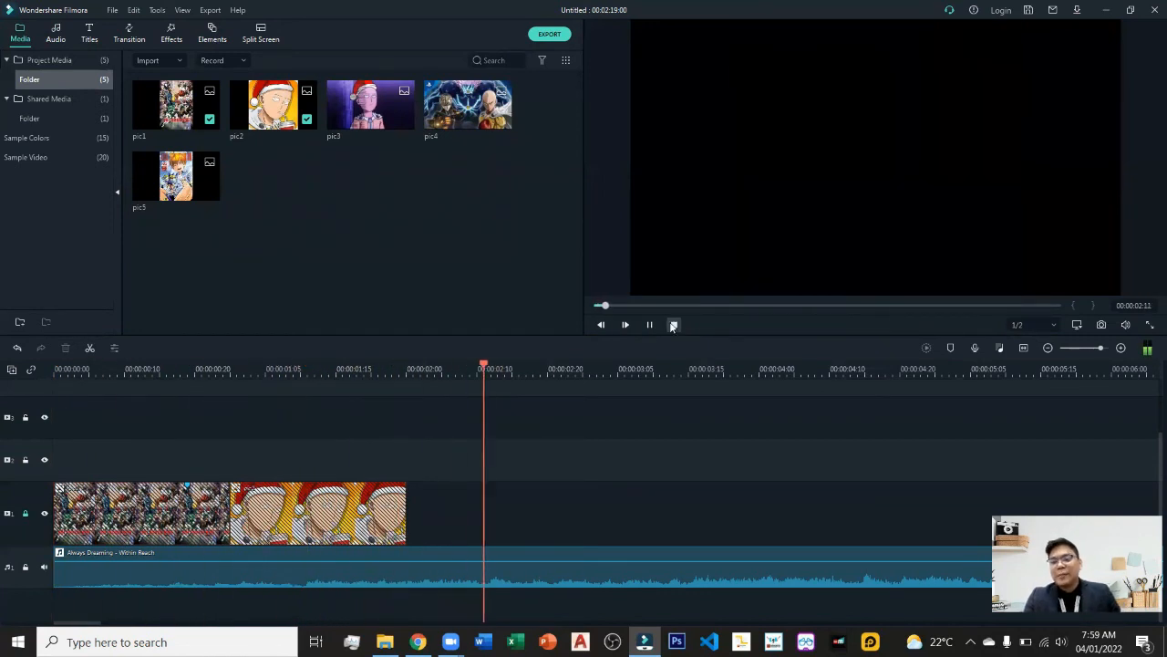
click(673, 325)
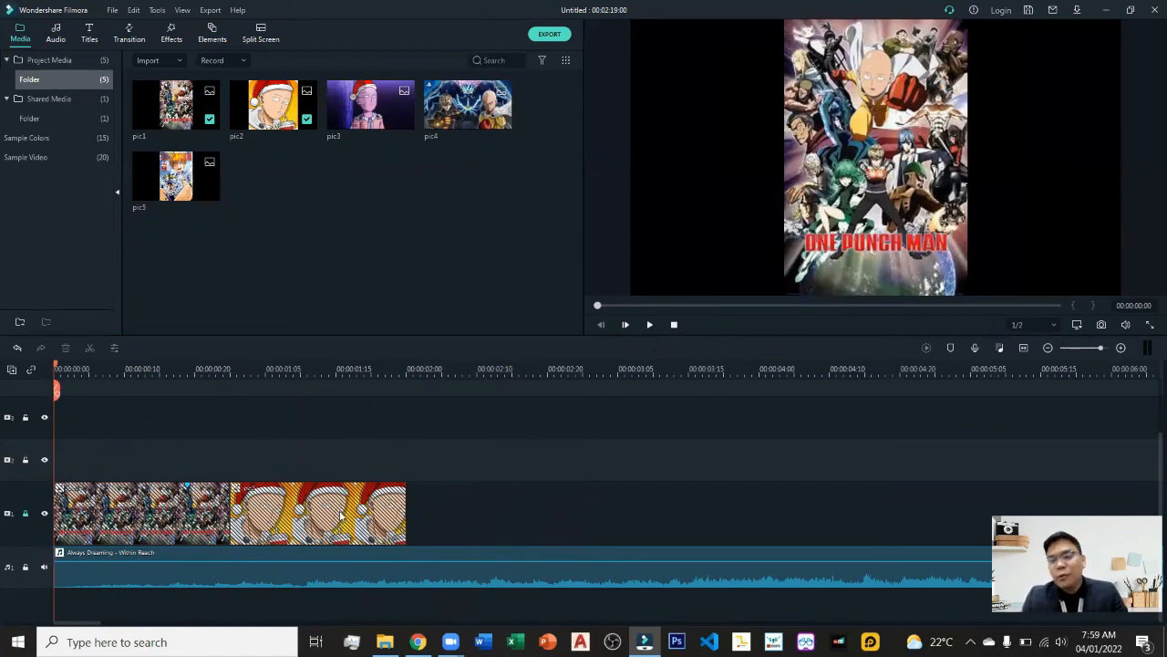
click(25, 513)
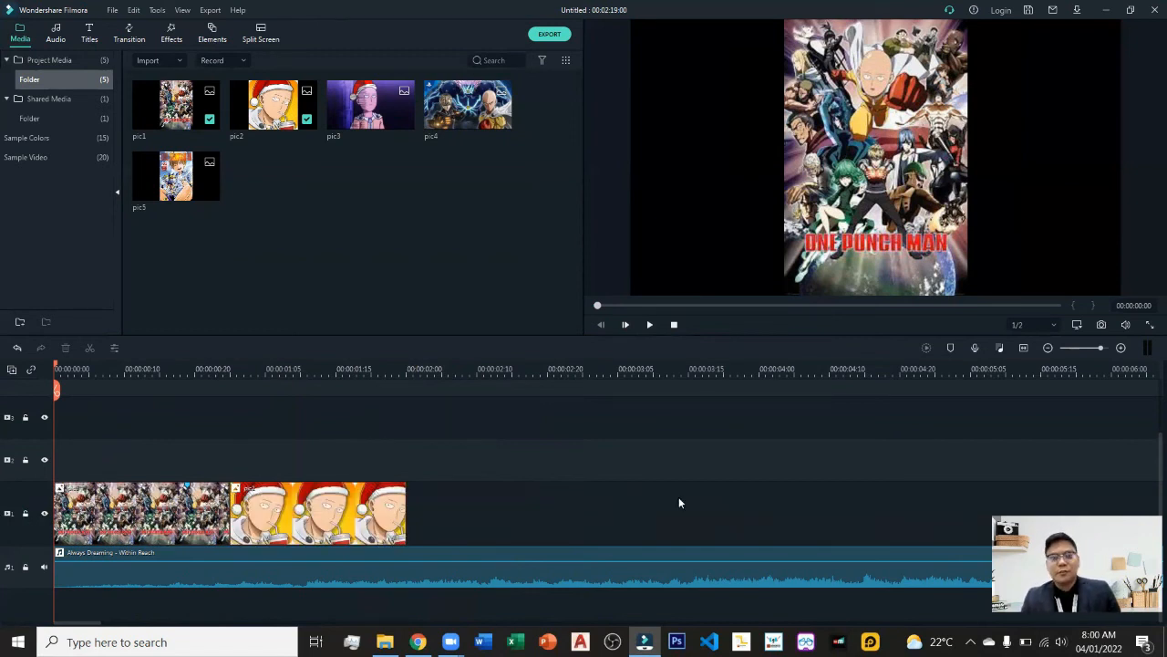